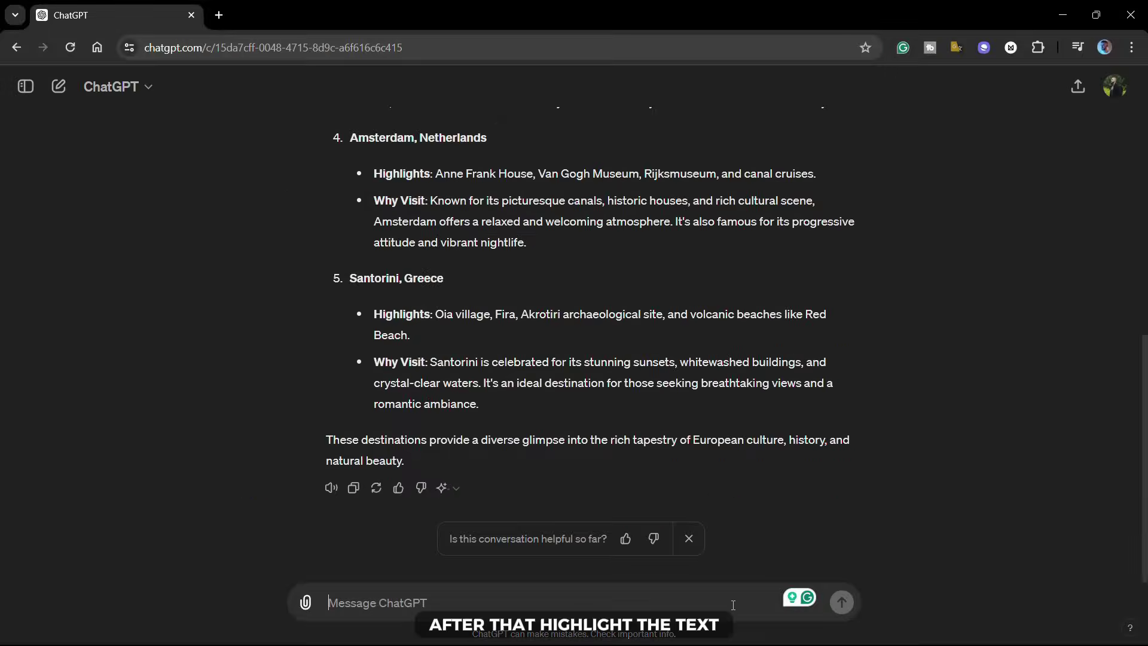
- Select the full ChatGPT answer on five must-visit European destinations and bring up its copy menu
{"action": "left_click_drag", "start_coordinate": [416, 464], "coordinate": [379, 195]}
{"action": "right_click", "coordinate": [545, 225]}
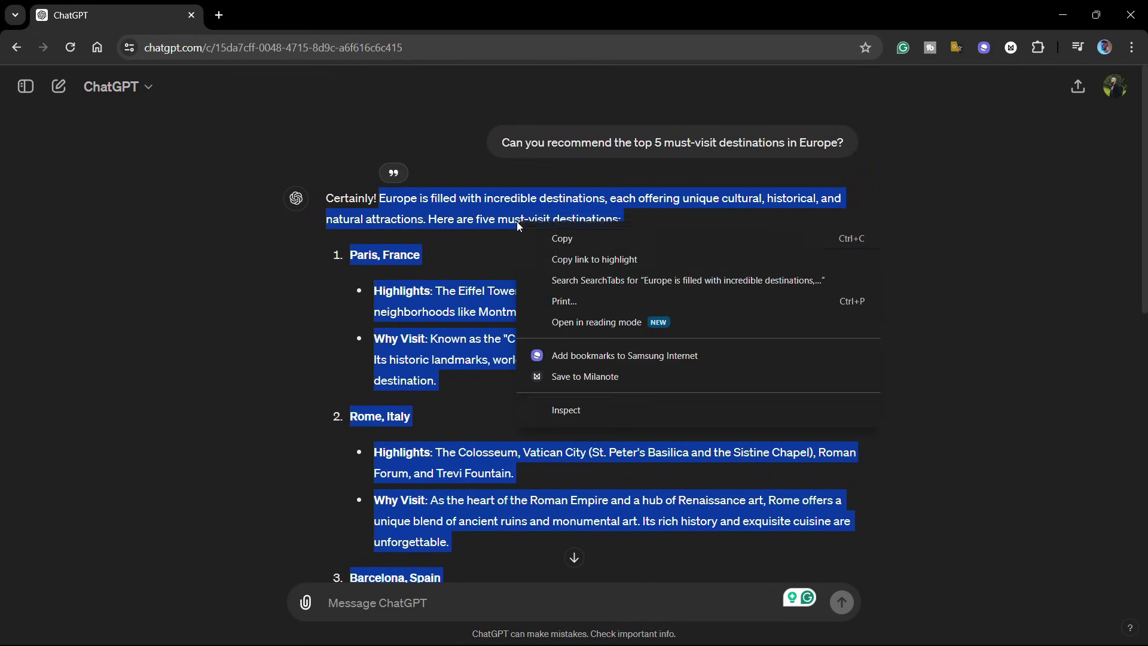
- Copy the destinations answer and start a Talking Photo project
{"action": "left_click", "coordinate": [551, 241]}
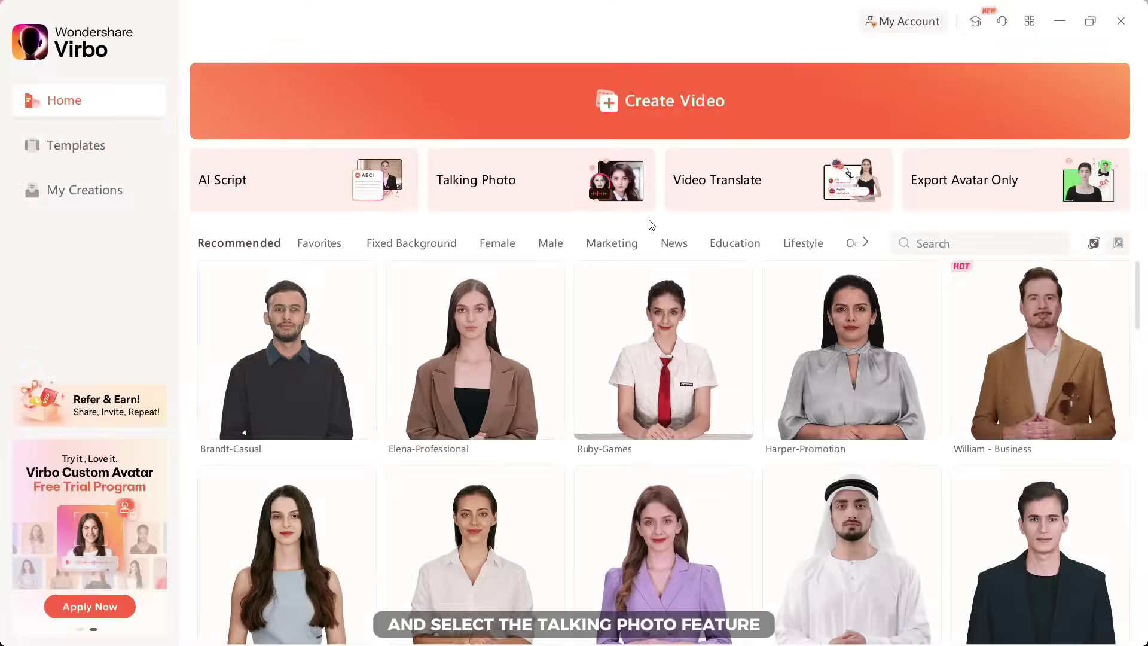
{"action": "left_click", "coordinate": [547, 184]}
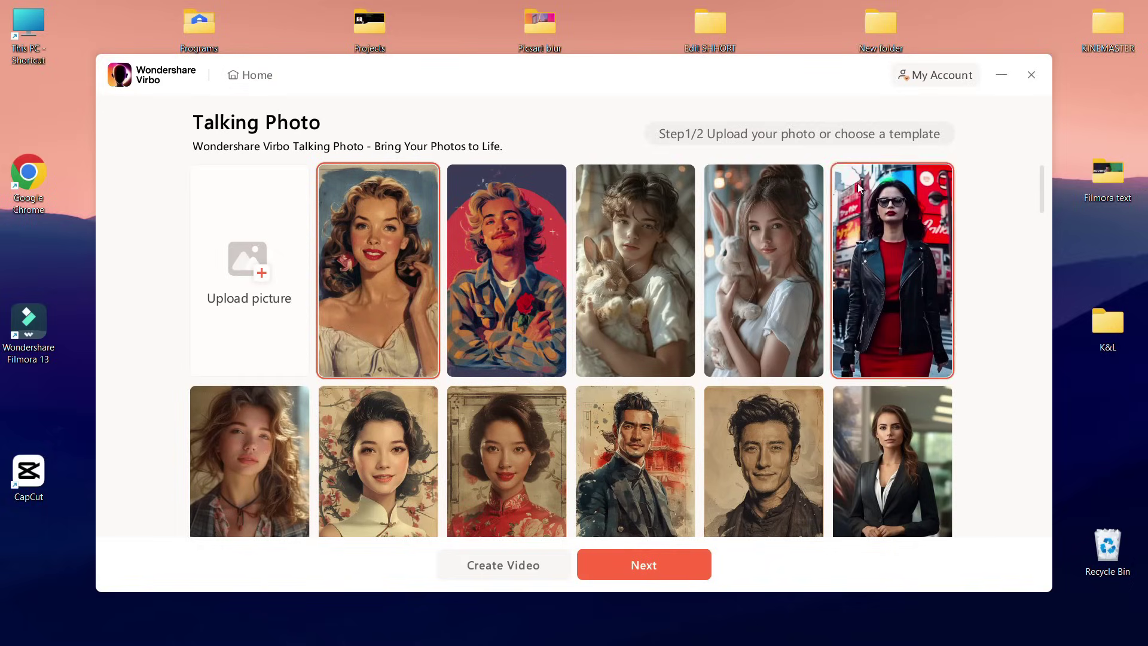
{"action": "left_click_drag", "start_coordinate": [1041, 196], "coordinate": [1011, 346]}
{"action": "scroll", "coordinate": [1010, 346], "scroll_direction": "up", "scroll_amount": 5}
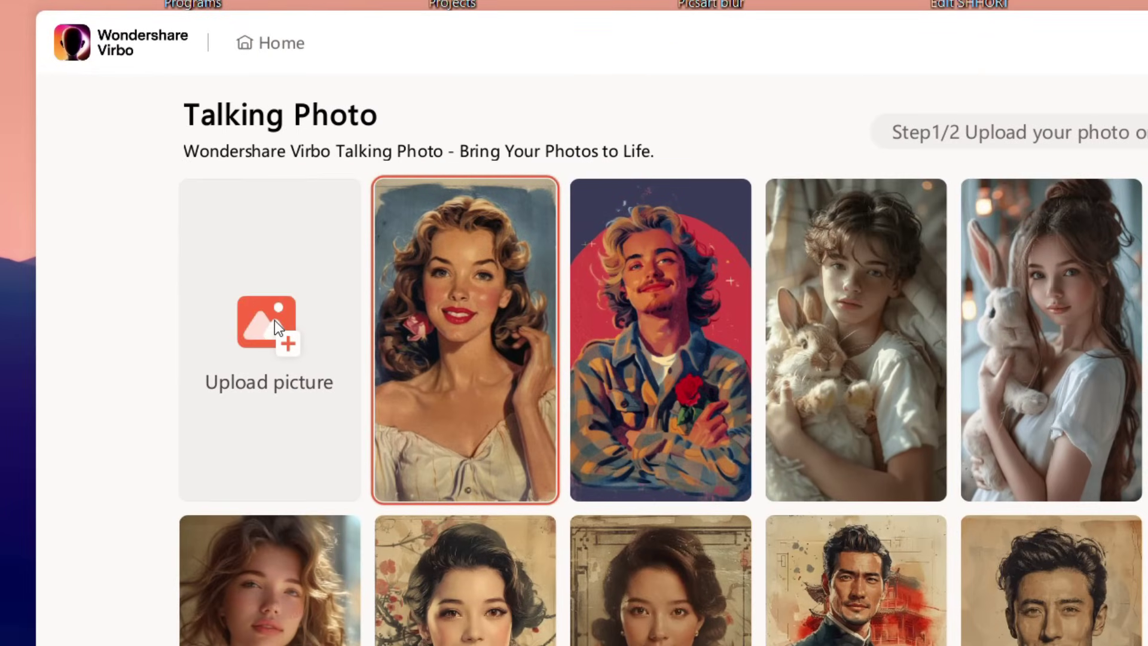
- Upload your own portrait of the man in orange-tinted glasses as the talking photo
{"action": "left_click", "coordinate": [274, 321]}
{"action": "left_click", "coordinate": [292, 209]}
{"action": "double_click", "coordinate": [294, 213]}
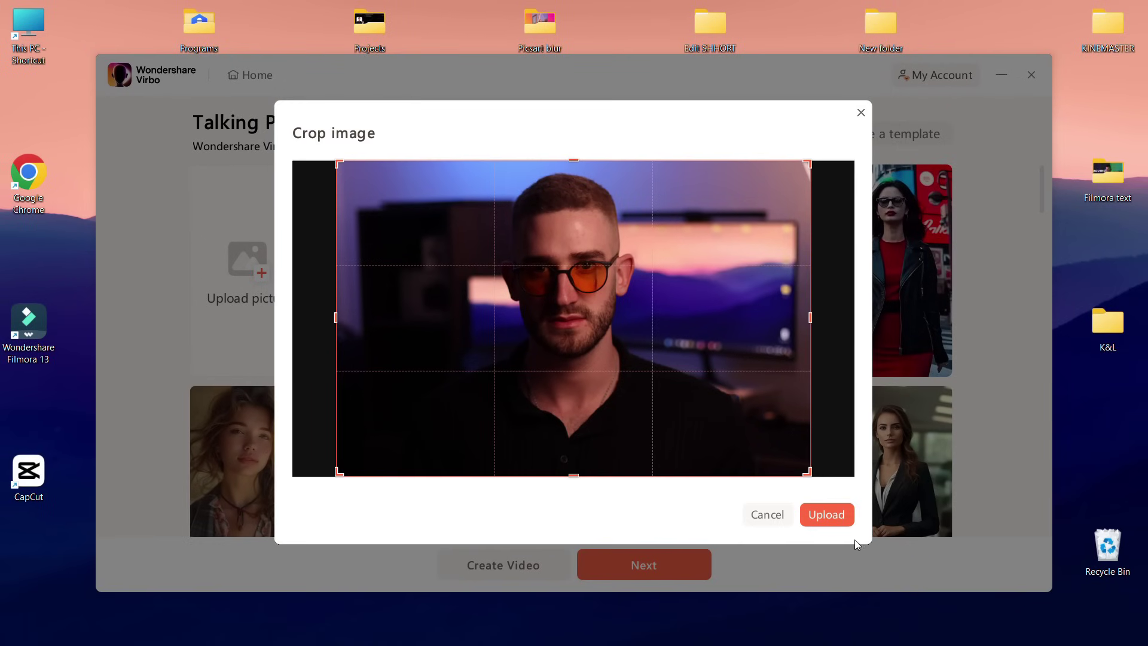
{"action": "left_click", "coordinate": [843, 523]}
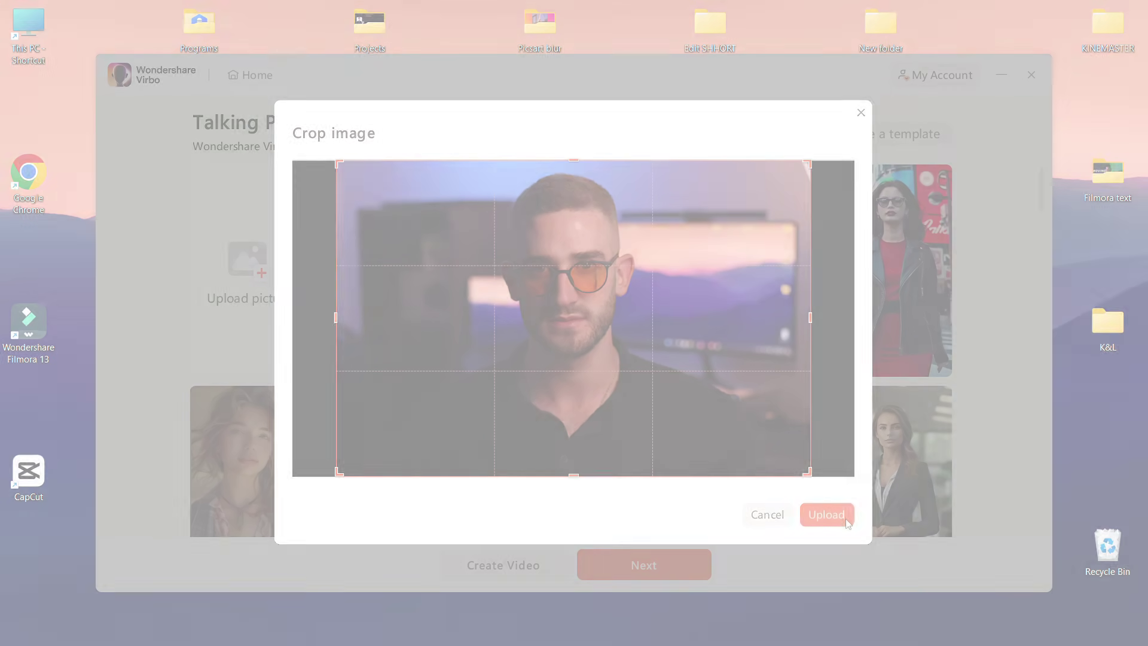
- Replace the default welcome script with the pasted European destinations text, running 02:28
{"action": "left_click", "coordinate": [653, 563]}
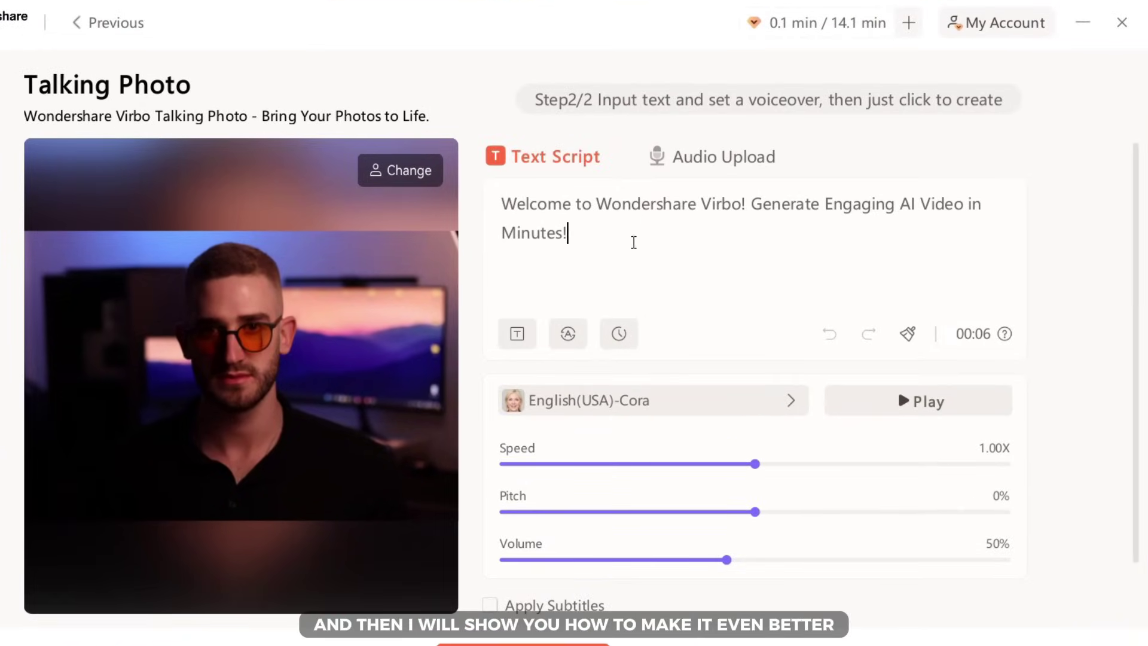
{"action": "left_click_drag", "start_coordinate": [633, 242], "coordinate": [463, 162]}
{"action": "key", "text": "BackSpace"}
{"action": "right_click", "coordinate": [651, 243]}
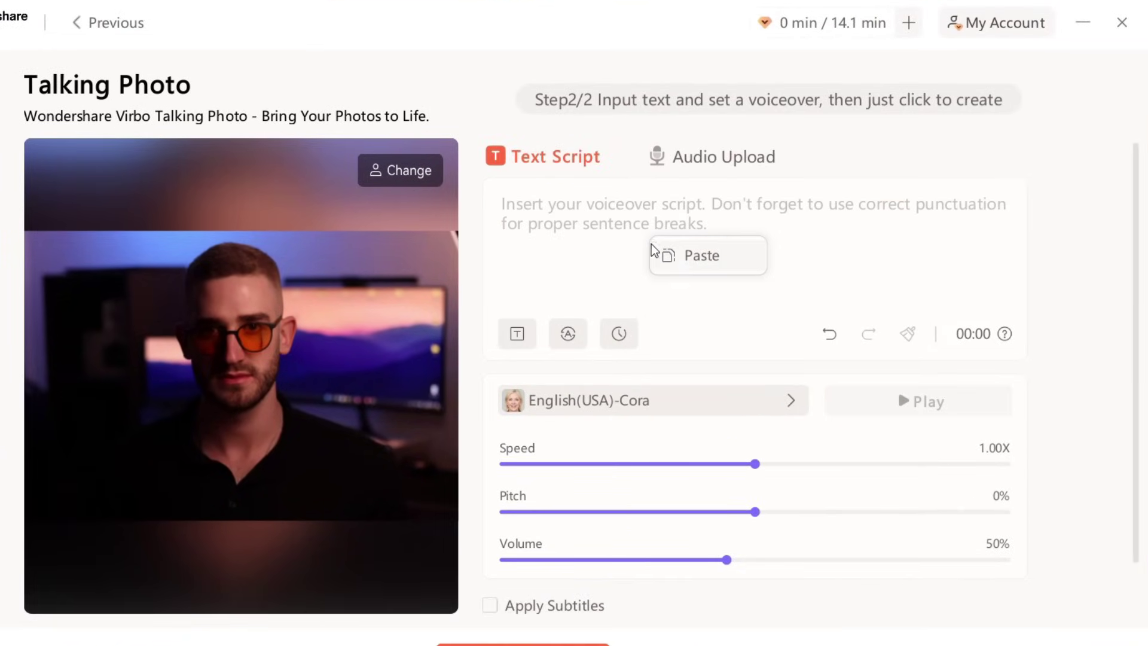
{"action": "left_click", "coordinate": [672, 262]}
{"action": "scroll", "coordinate": [657, 265], "scroll_direction": "up", "scroll_amount": 10}
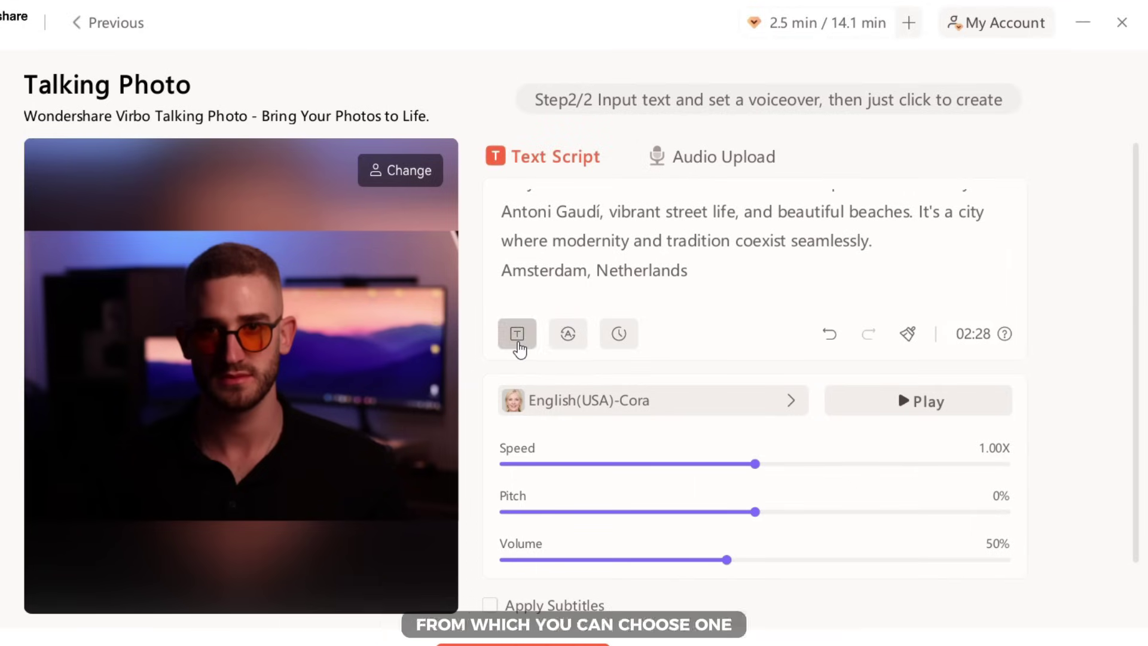
- Have AI Script shorten the script and apply it, cutting it from 02:28 to 01:05
{"action": "left_click", "coordinate": [517, 334]}
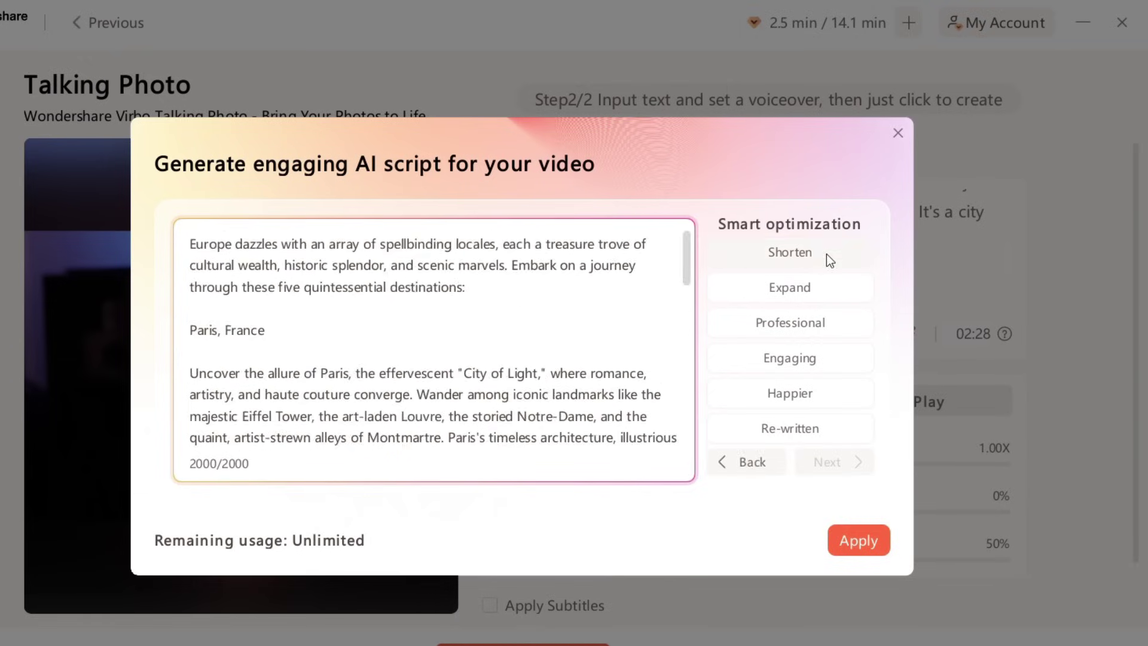
{"action": "left_click", "coordinate": [823, 253]}
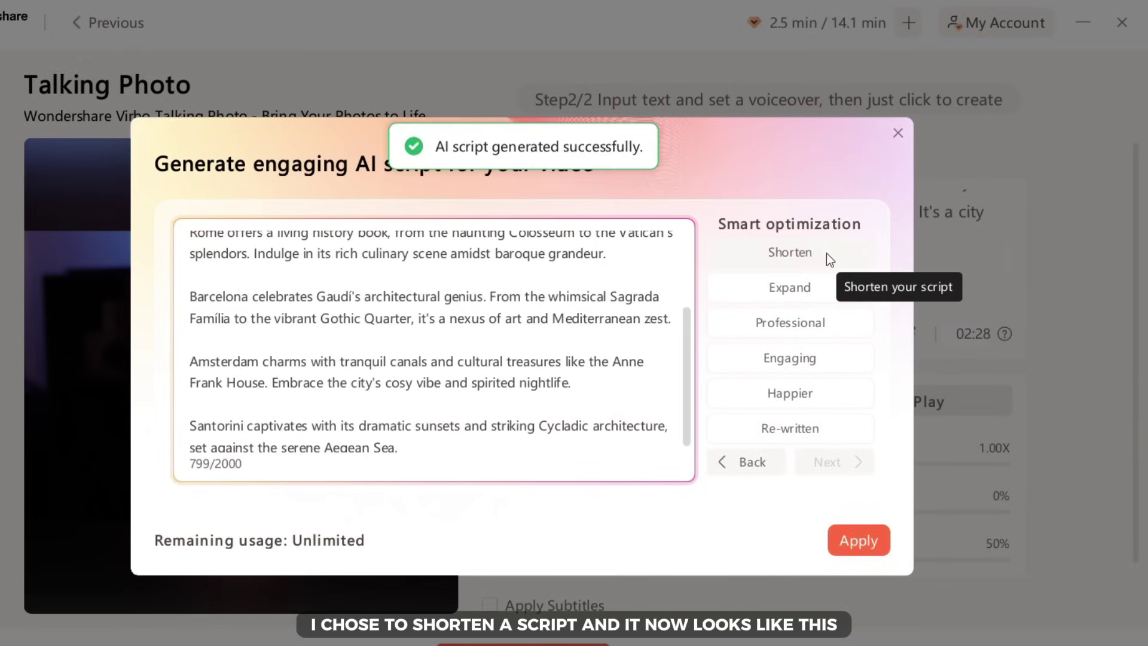
{"action": "scroll", "coordinate": [684, 320], "scroll_direction": "up", "scroll_amount": 1}
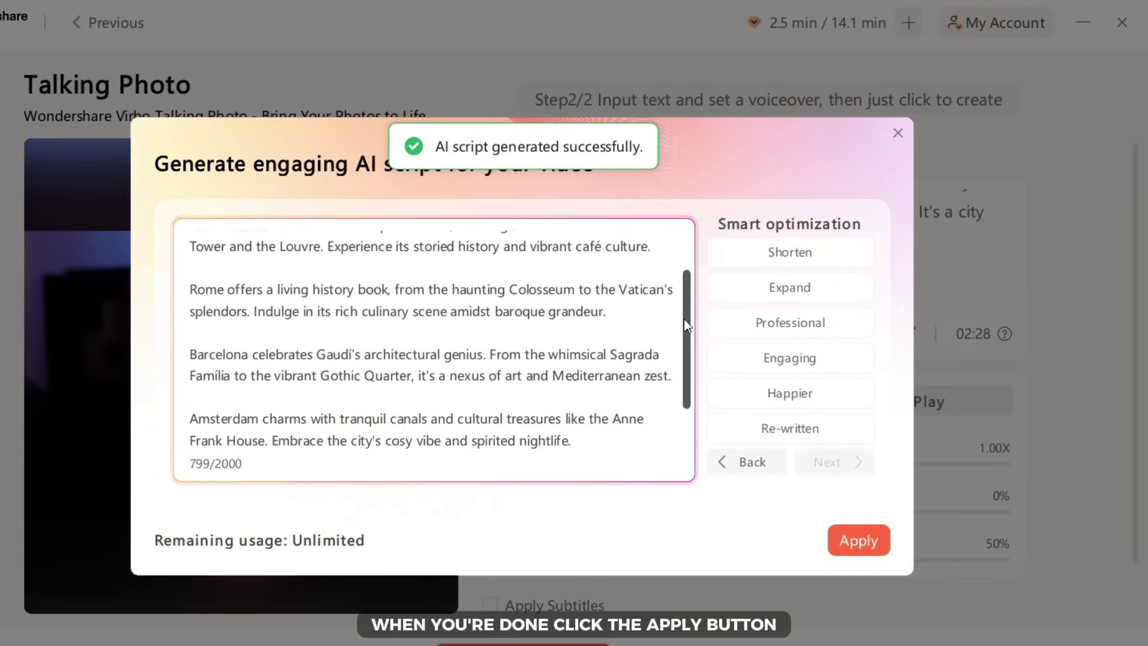
{"action": "scroll", "coordinate": [684, 320], "scroll_direction": "up", "scroll_amount": 2}
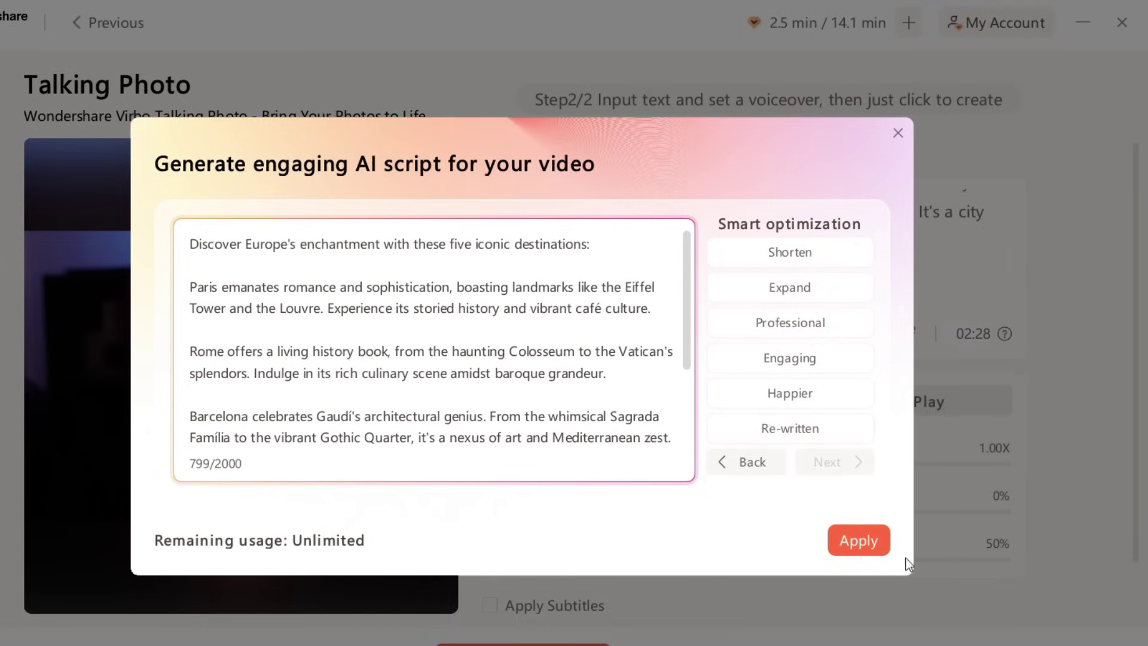
{"action": "left_click", "coordinate": [858, 540]}
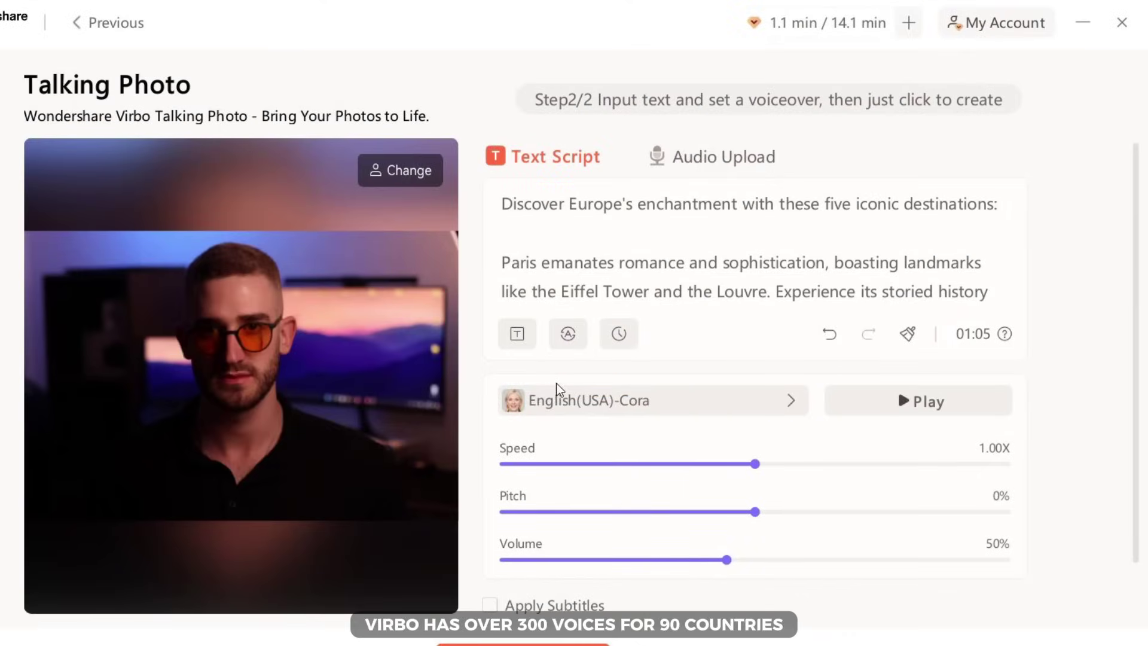
- Filter the voice list to English, male, Educational voices
{"action": "left_click", "coordinate": [556, 392]}
{"action": "left_click", "coordinate": [254, 209]}
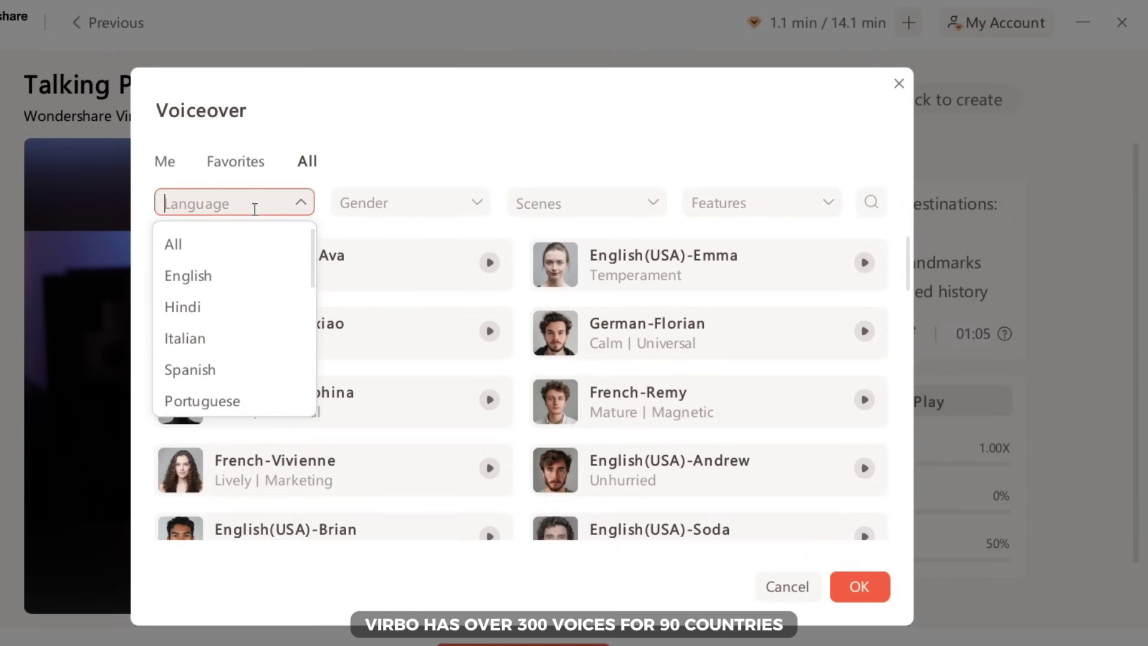
{"action": "left_click", "coordinate": [216, 274]}
{"action": "left_click", "coordinate": [429, 199]}
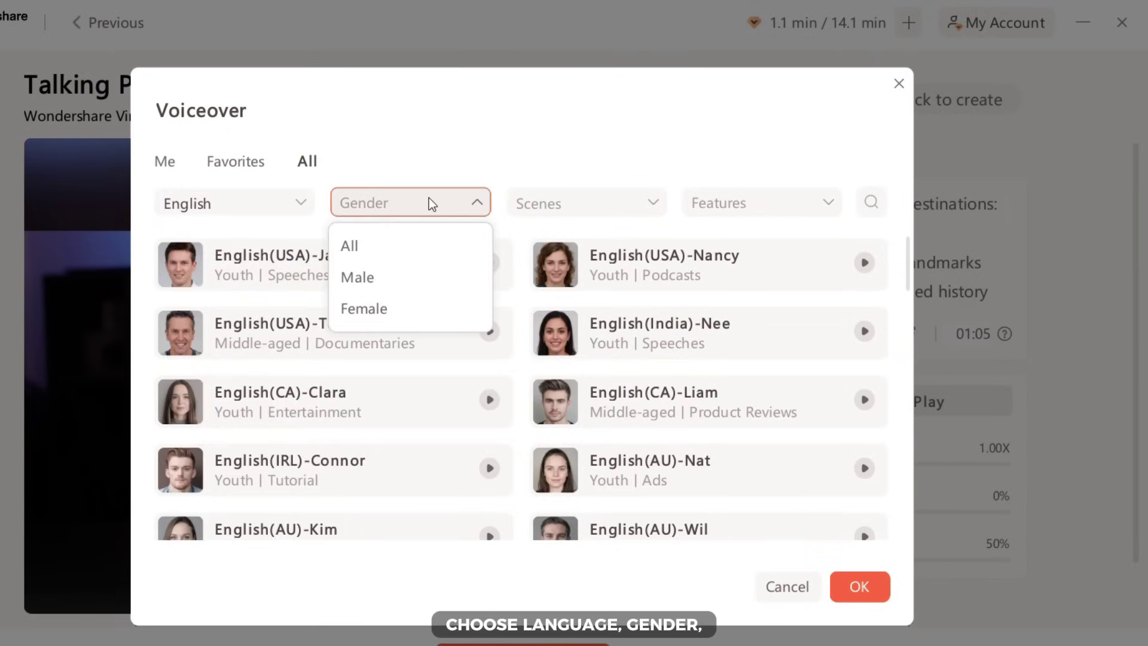
{"action": "left_click", "coordinate": [416, 277]}
{"action": "left_click", "coordinate": [561, 203]}
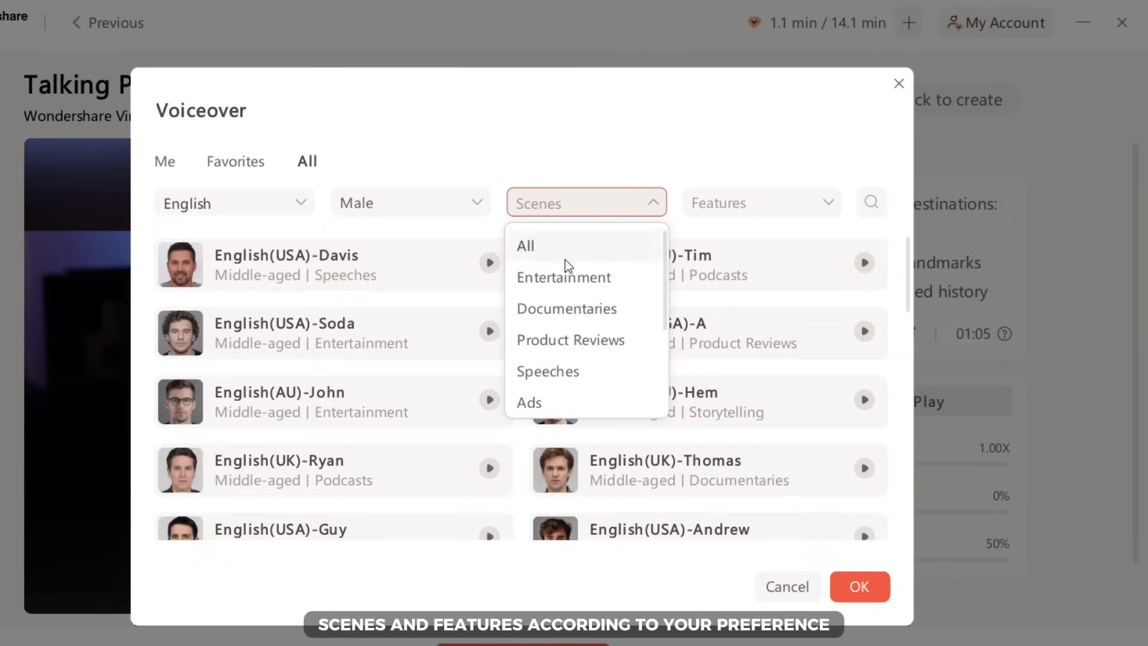
{"action": "scroll", "coordinate": [566, 299], "scroll_direction": "down", "scroll_amount": 3}
{"action": "left_click", "coordinate": [561, 360]}
{"action": "left_click", "coordinate": [694, 204]}
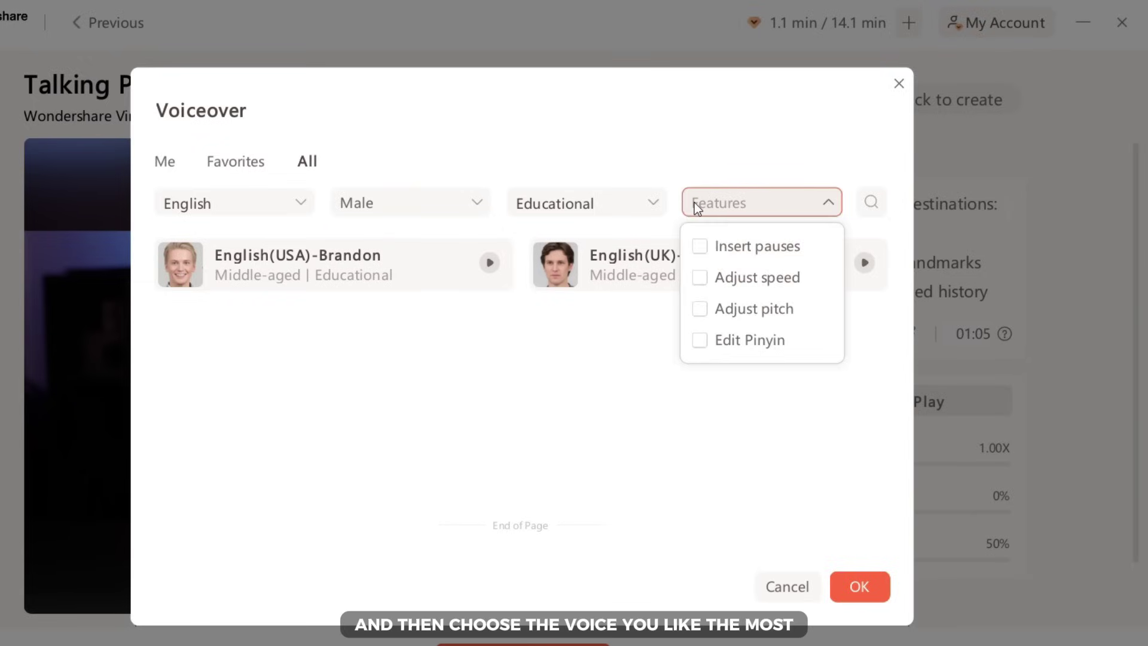
- Preview voices and confirm English(USA)-Brandon as the voiceover
{"action": "left_click", "coordinate": [622, 284]}
{"action": "left_click", "coordinate": [864, 263]}
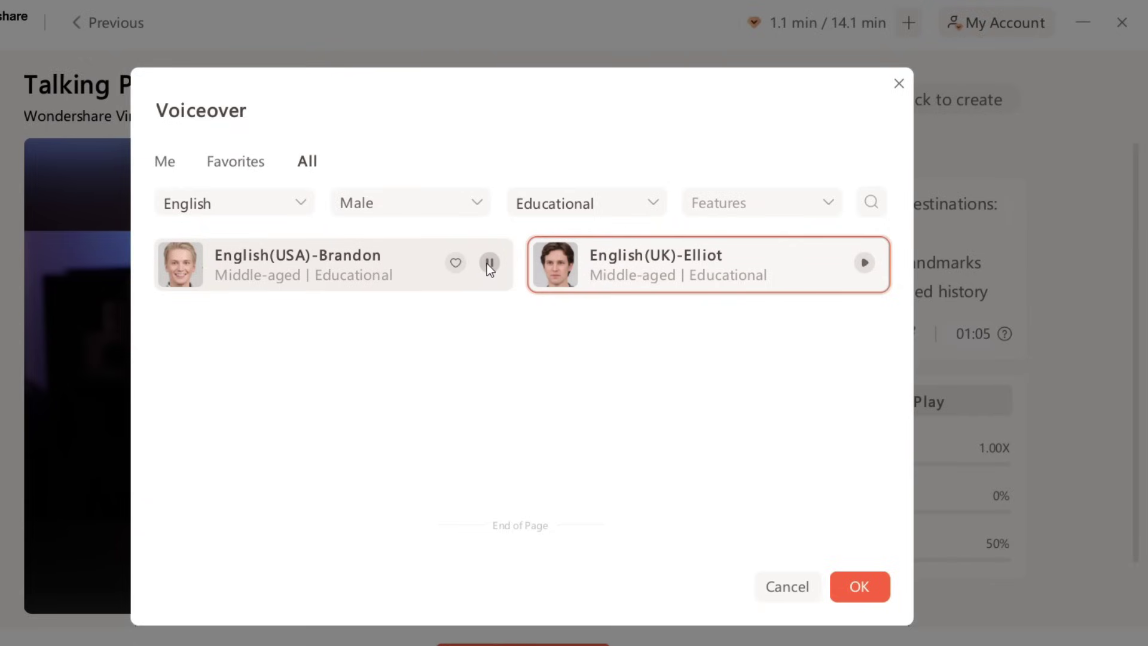
{"action": "left_click", "coordinate": [396, 279]}
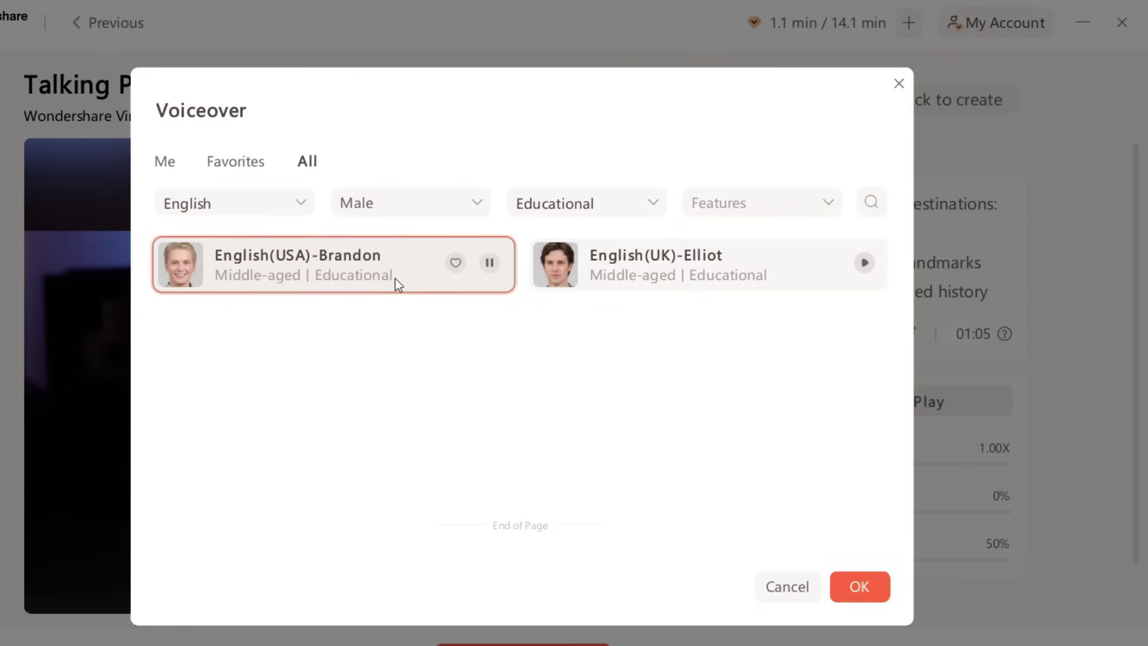
{"action": "left_click", "coordinate": [858, 587]}
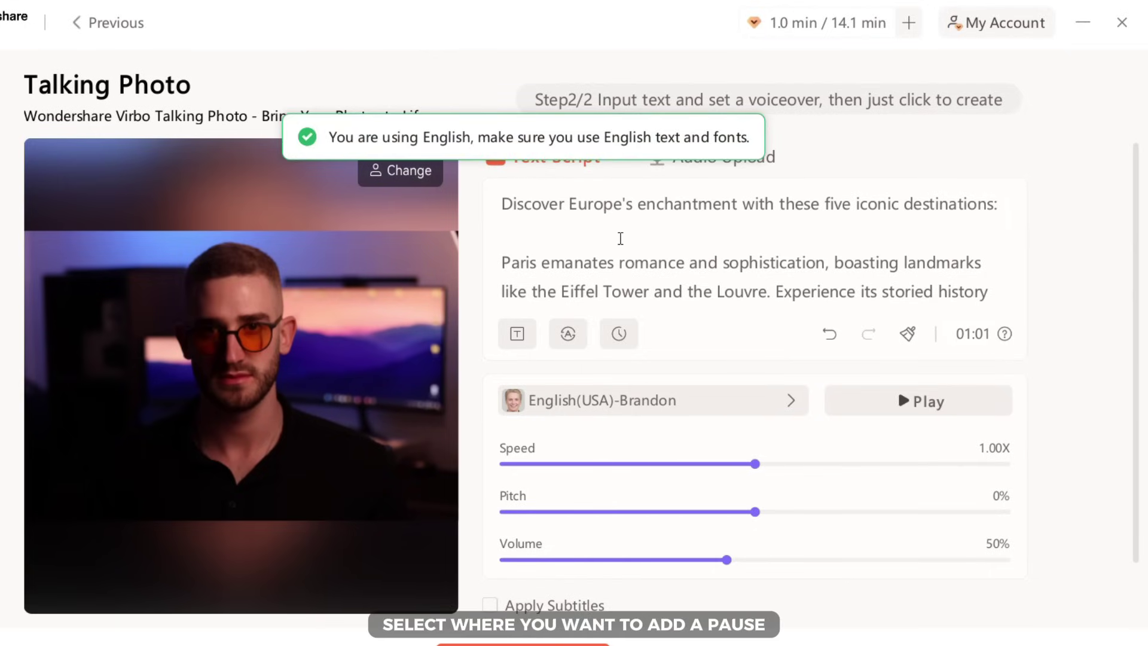
- Insert a 0.3s pause after the script's opening line
{"action": "left_click", "coordinate": [621, 238]}
{"action": "left_click", "coordinate": [618, 337]}
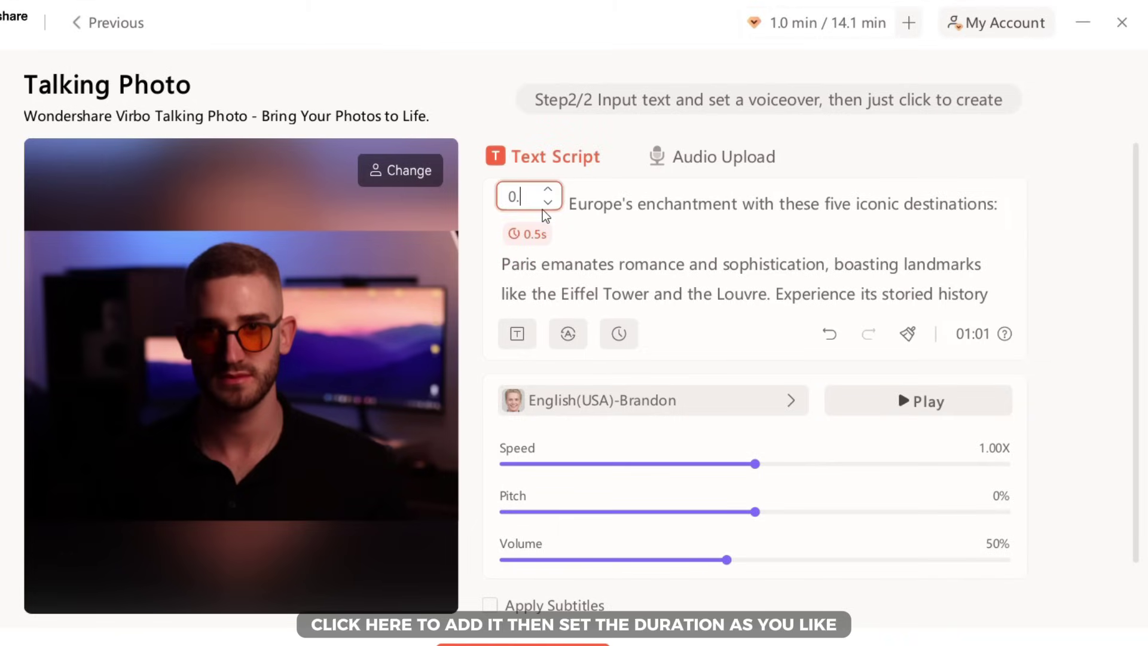
{"action": "type", "text": "2"}
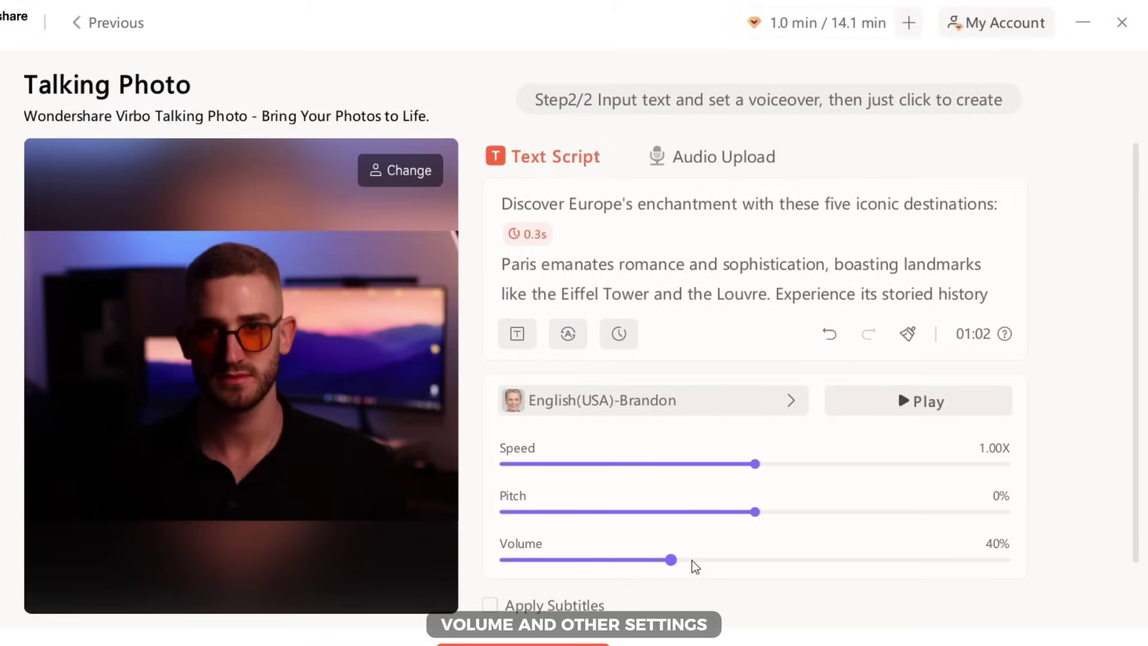
{"action": "scroll", "coordinate": [529, 580], "scroll_direction": "down", "scroll_amount": 1}
- Turn on subtitles and background music, browsing the Happy tracks for God Knows
{"action": "left_click", "coordinate": [487, 557]}
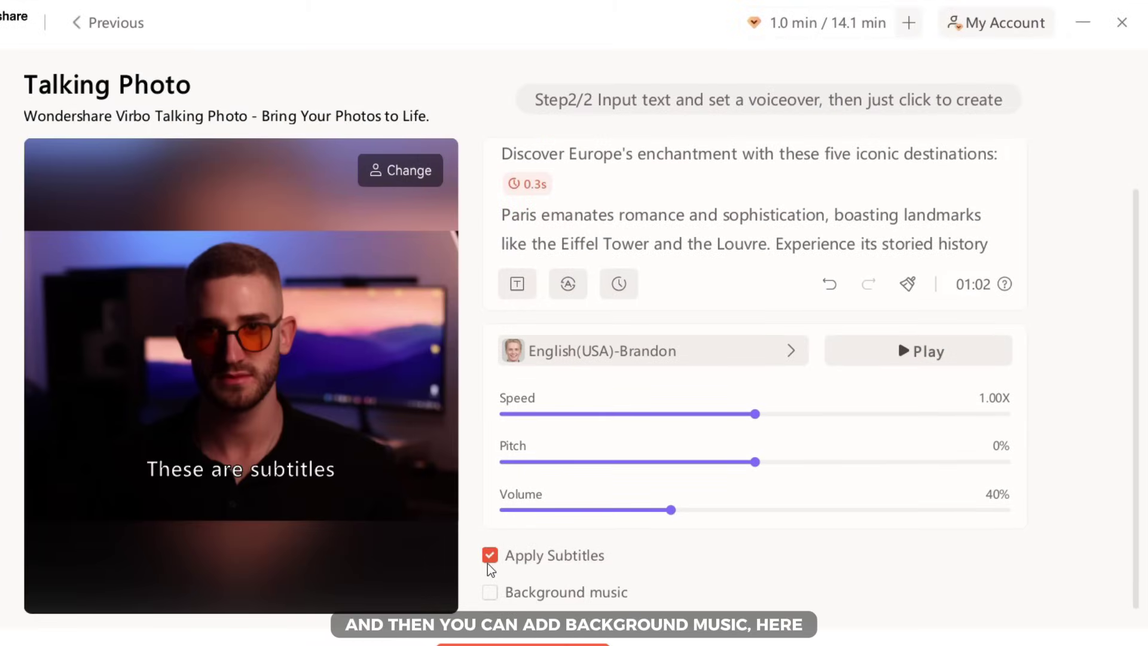
{"action": "left_click", "coordinate": [490, 592]}
{"action": "left_click", "coordinate": [521, 598]}
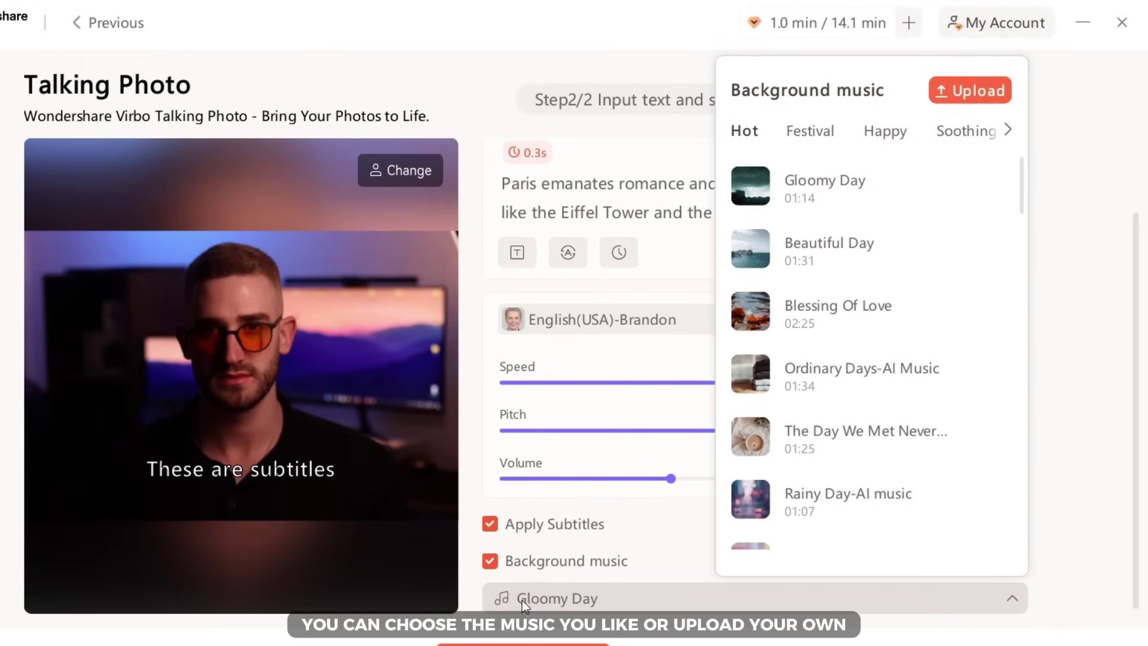
{"action": "left_click", "coordinate": [884, 133]}
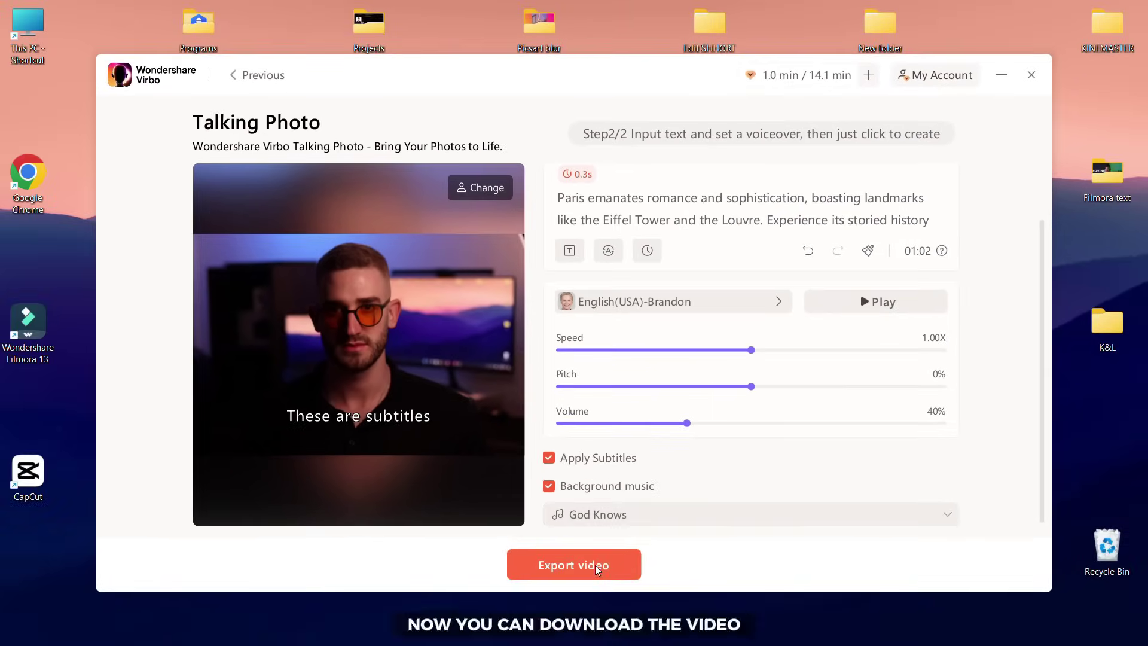
- Export the talking-photo video and play the 00:52 result from My Creations
{"action": "left_click", "coordinate": [595, 567]}
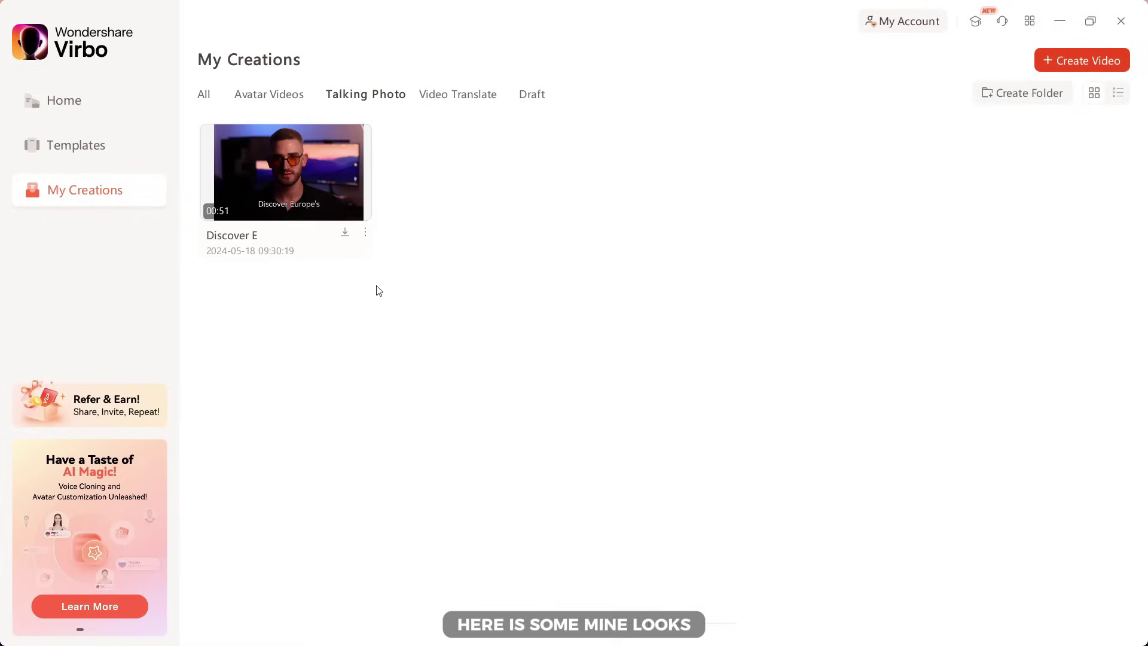
{"action": "left_click", "coordinate": [292, 173]}
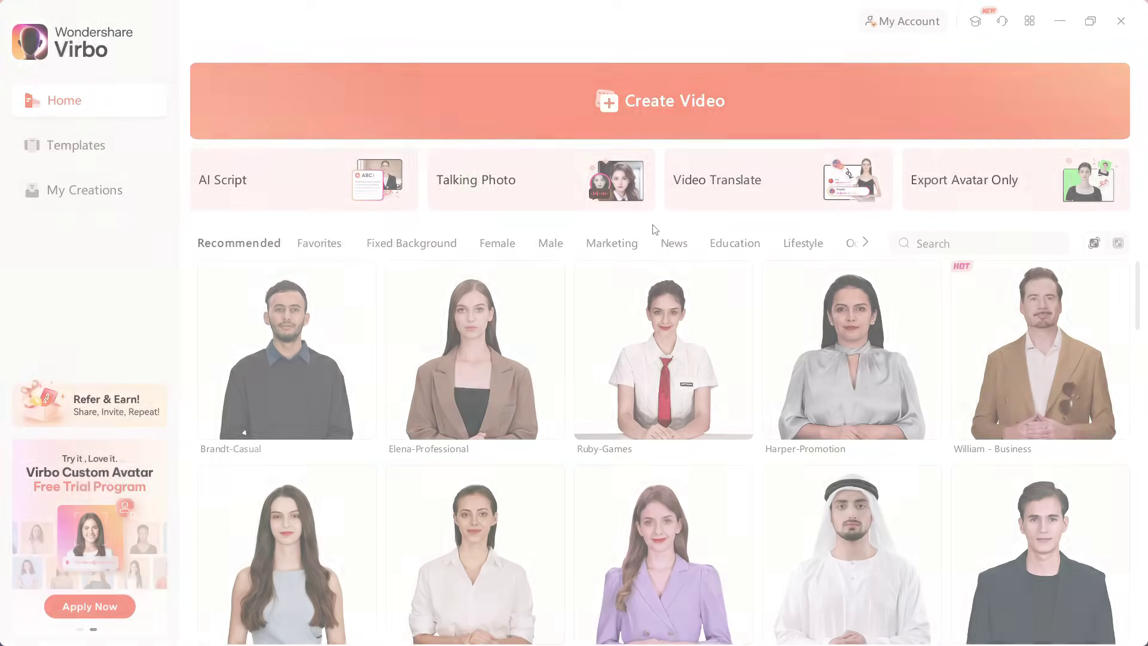
- Create a 9:16 portrait avatar video and replace its sample script with the fat-burning exercises intro
{"action": "left_click", "coordinate": [651, 122]}
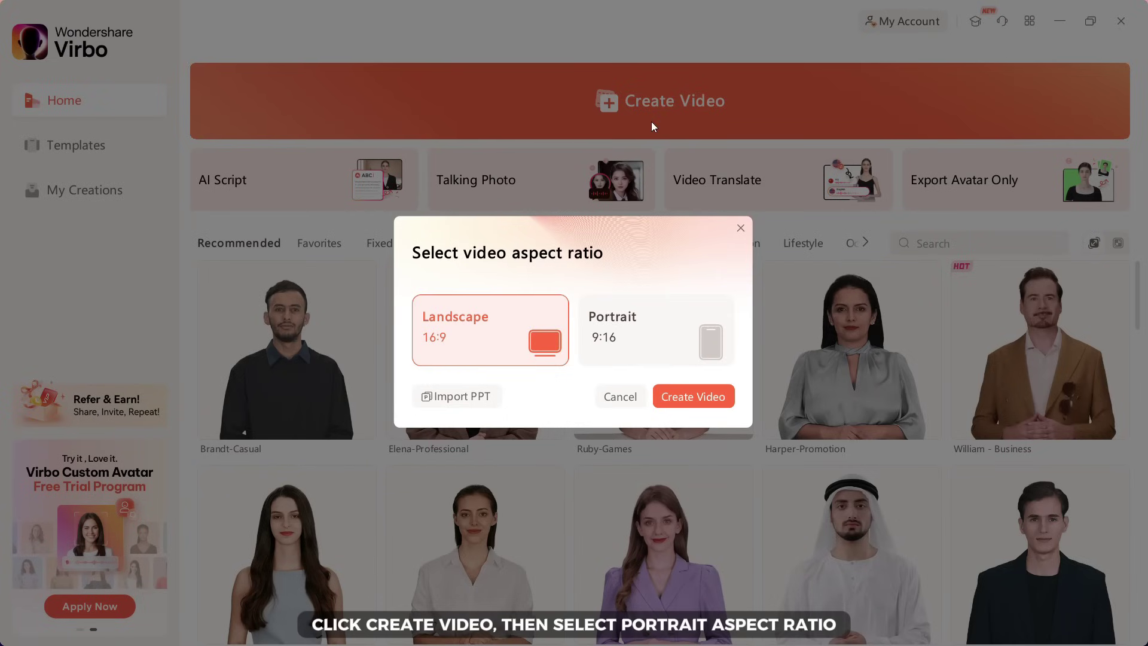
{"action": "left_click", "coordinate": [685, 385]}
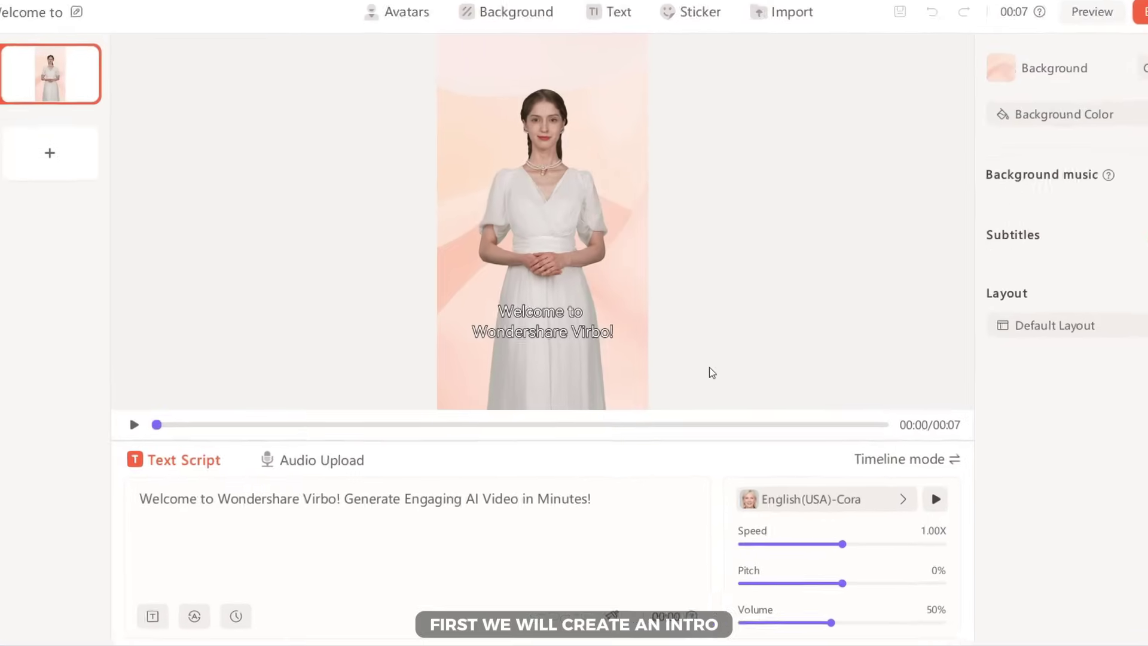
{"action": "left_click_drag", "start_coordinate": [627, 496], "coordinate": [140, 498]}
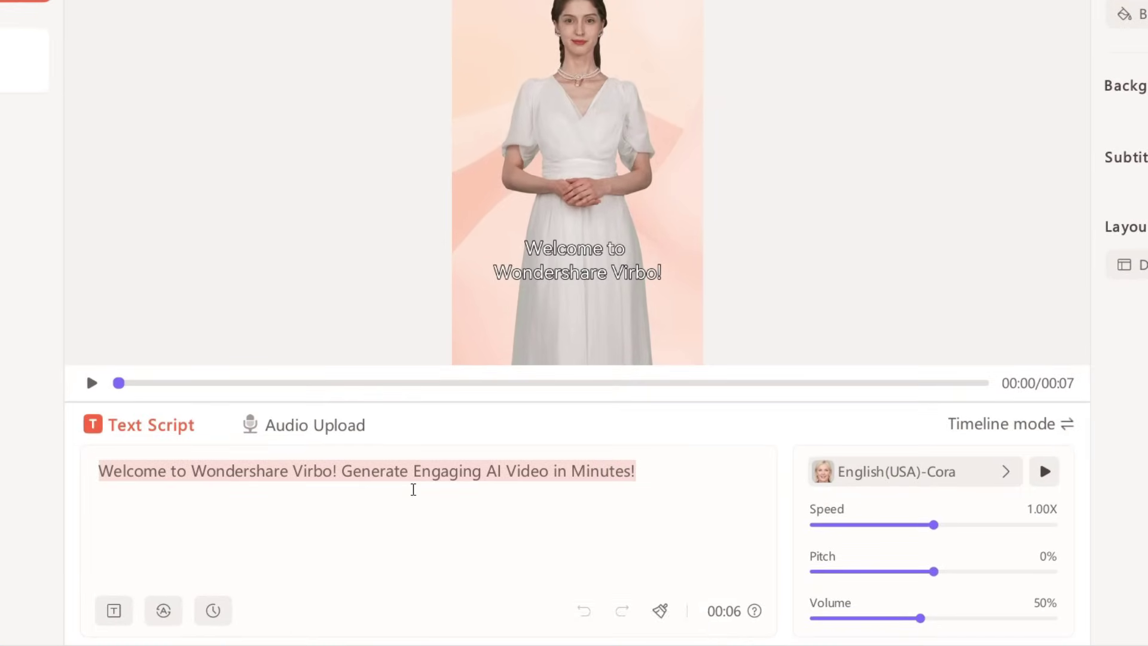
{"action": "key", "text": "BackSpace"}
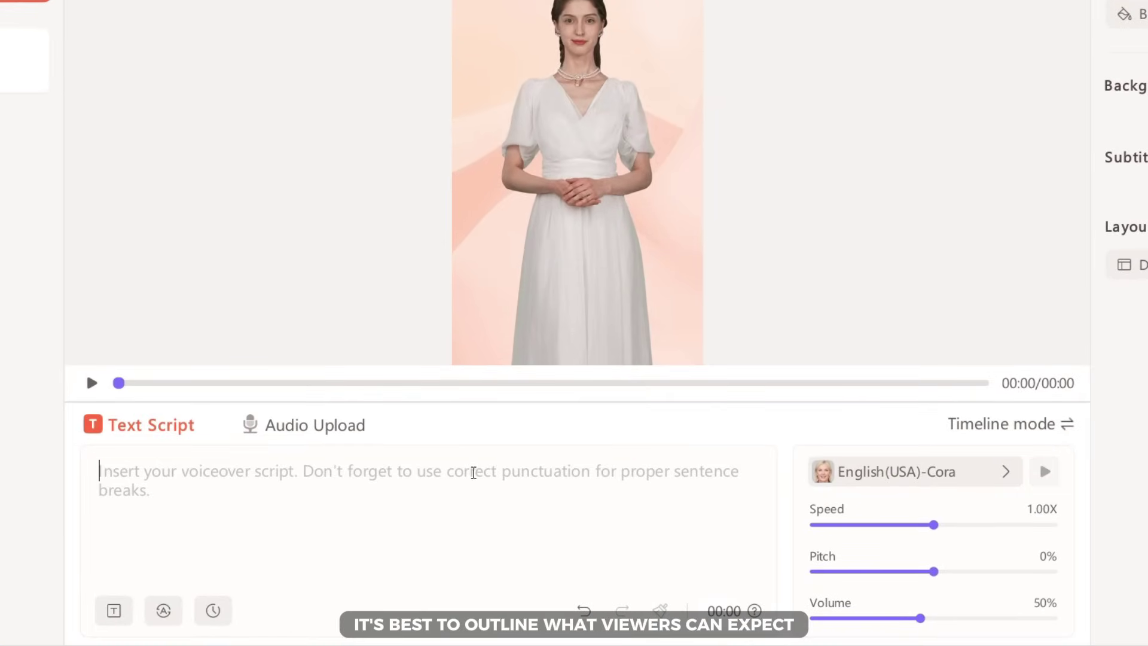
{"action": "left_click", "coordinate": [512, 502]}
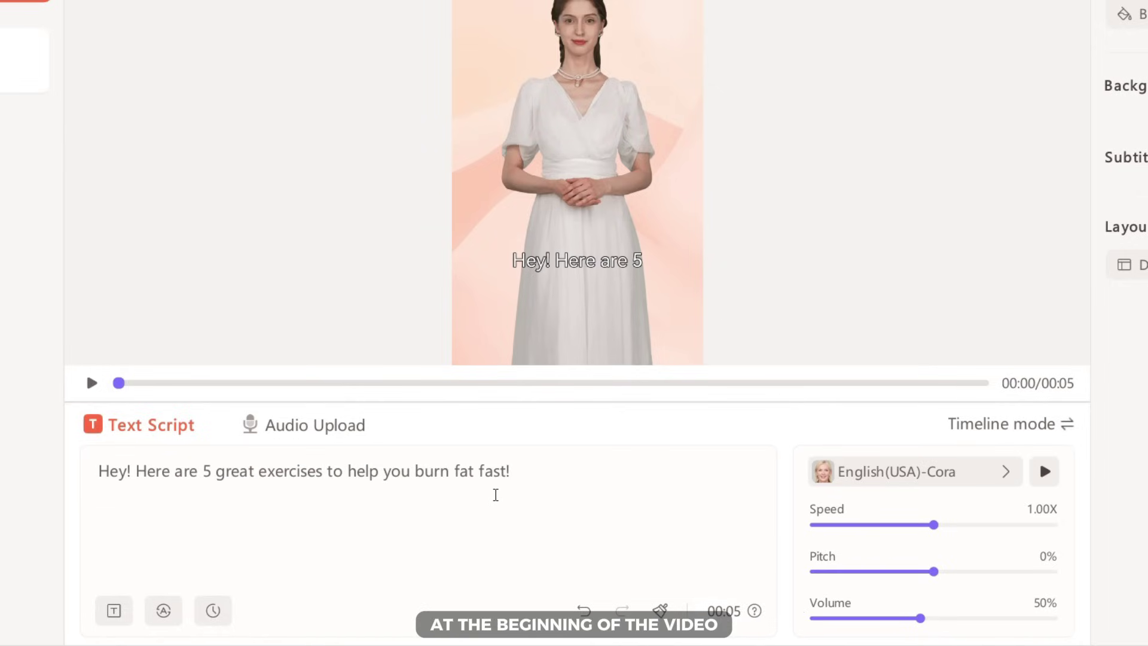
{"action": "left_click", "coordinate": [927, 474]}
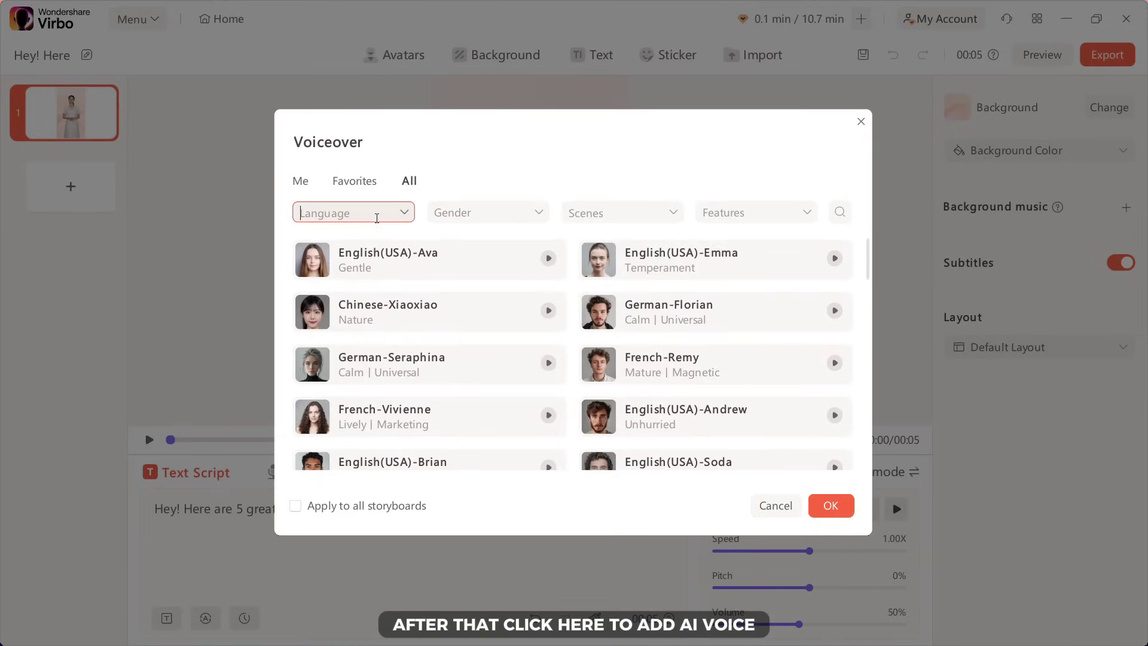
- Filter voices to English, female, Entertainment, preview a few, and choose English(CA)-Clara
{"action": "left_click", "coordinate": [377, 212]}
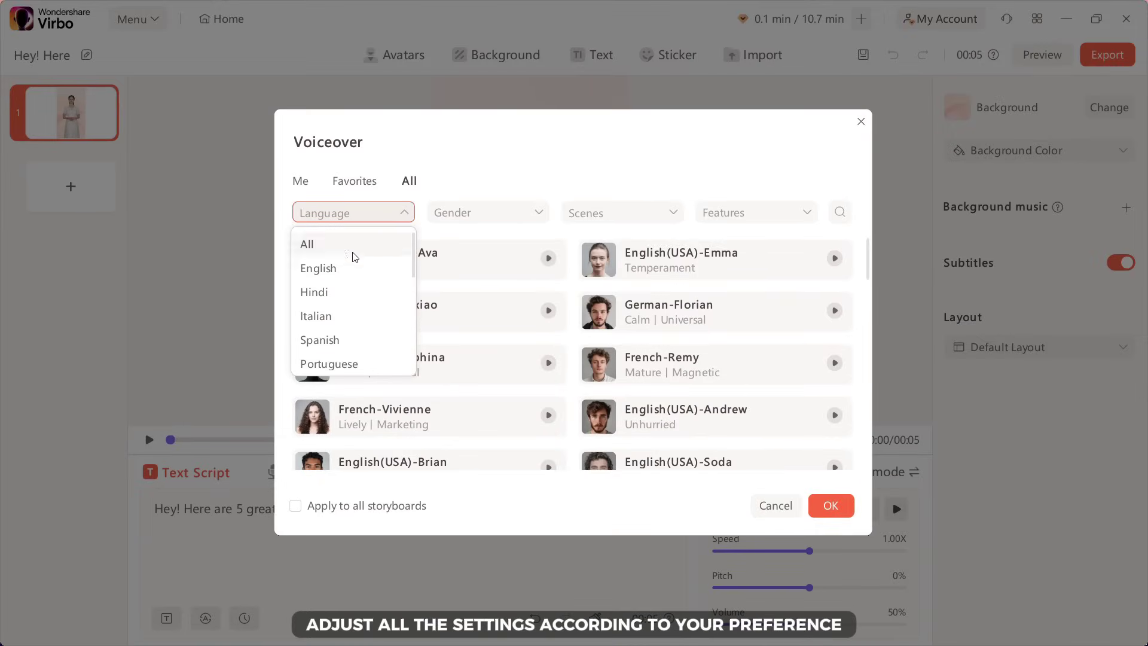
{"action": "left_click", "coordinate": [356, 266]}
{"action": "left_click", "coordinate": [487, 213]}
{"action": "left_click", "coordinate": [445, 293]}
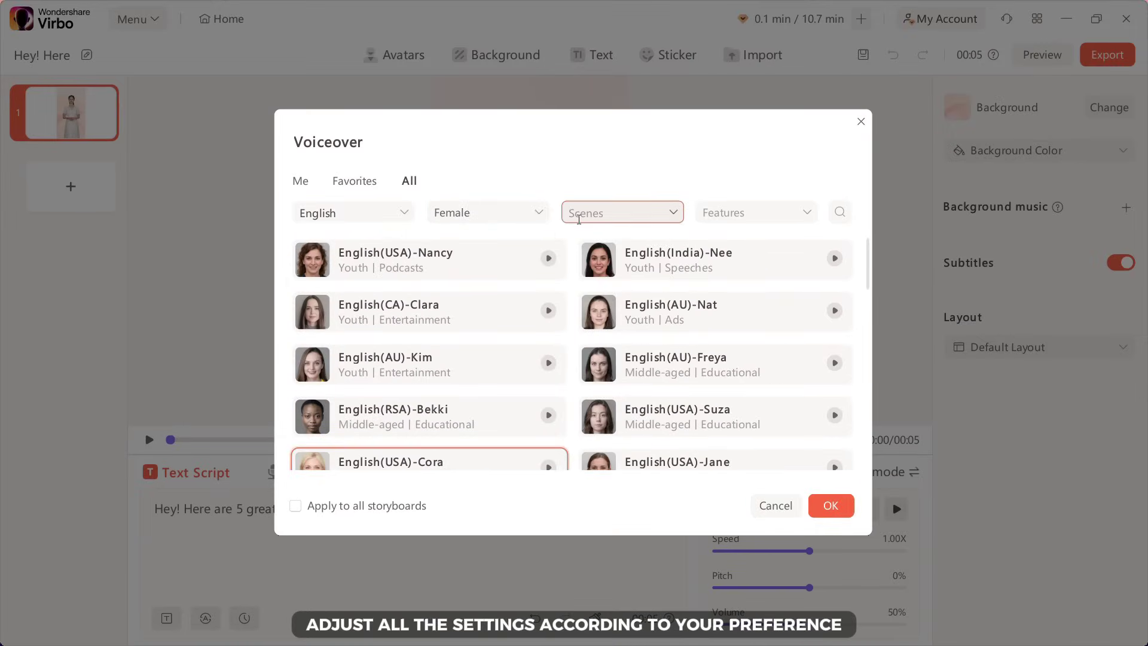
{"action": "left_click", "coordinate": [579, 219]}
{"action": "left_click", "coordinate": [590, 271]}
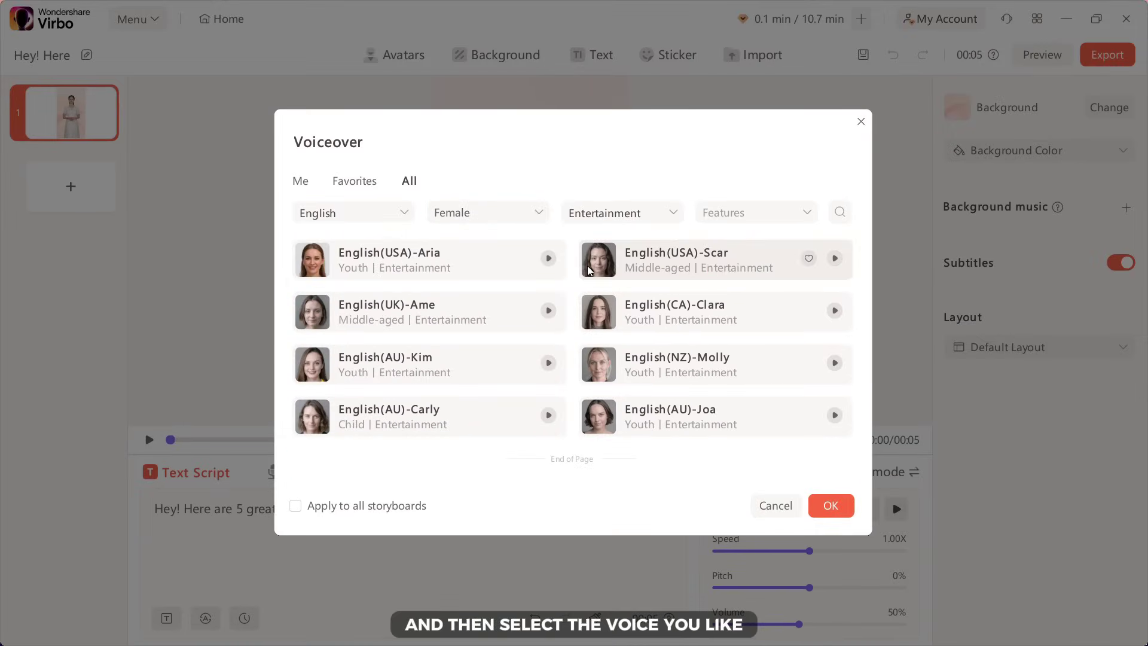
{"action": "left_click", "coordinate": [538, 311]}
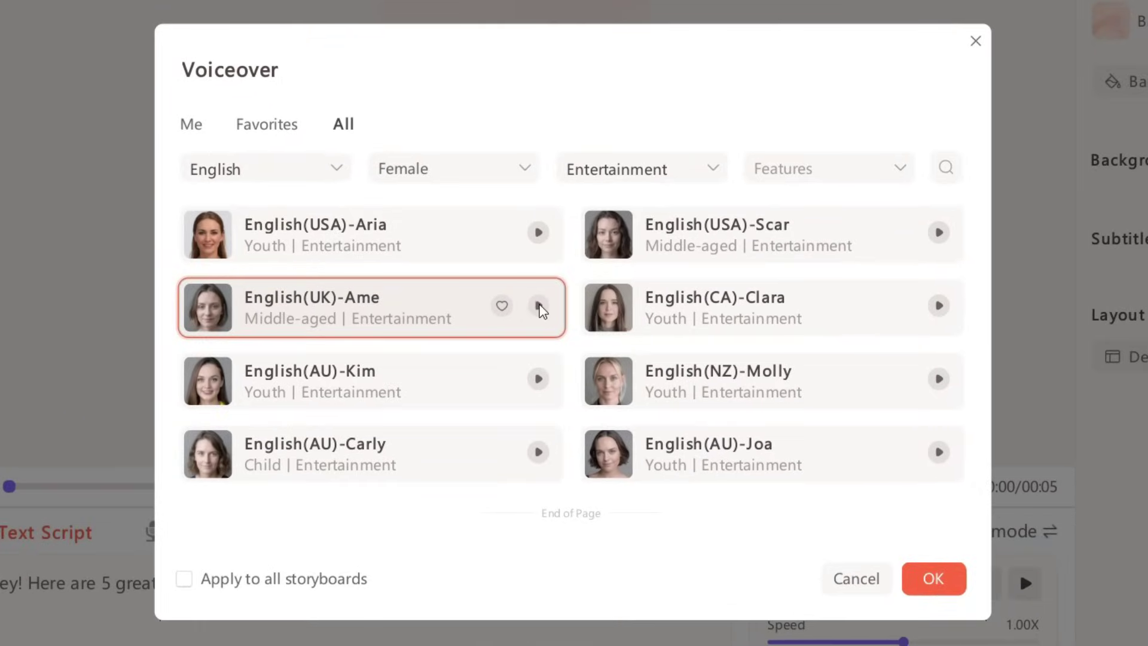
{"action": "left_click", "coordinate": [768, 320]}
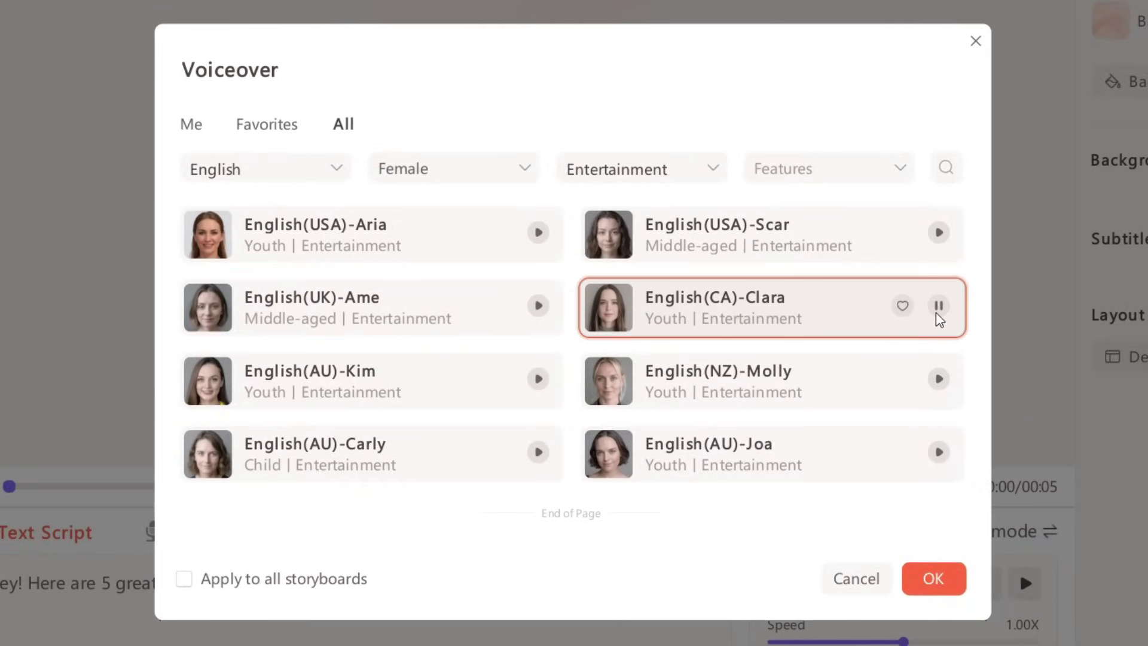
{"action": "left_click", "coordinate": [933, 578]}
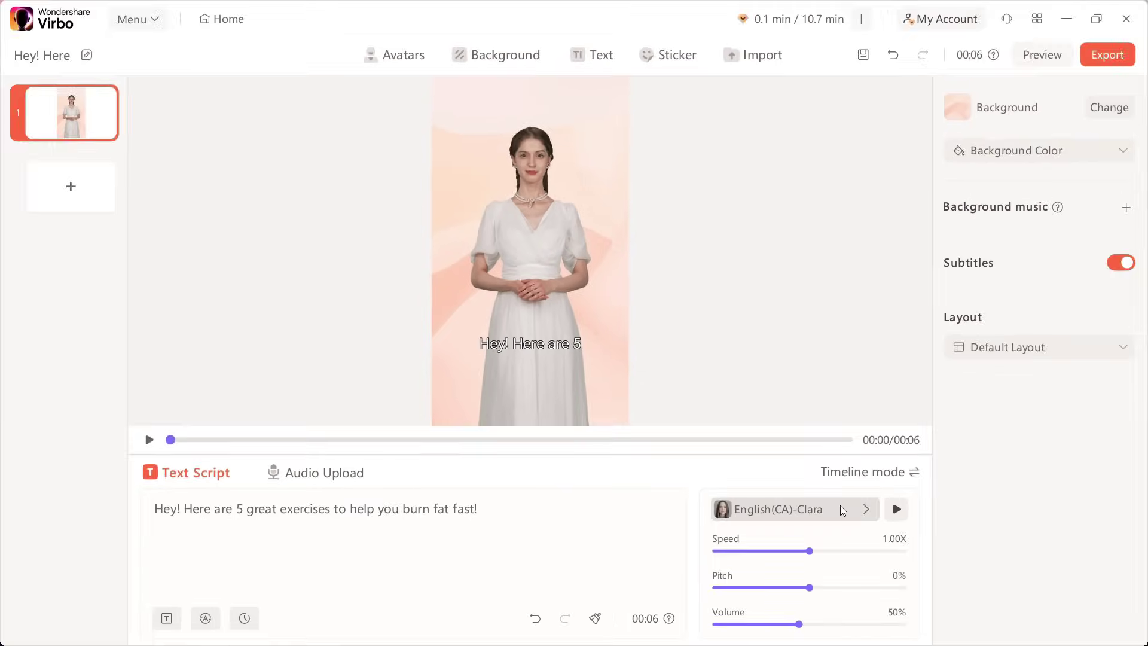
- Apply the 'I'm a Title / Edit Me' layout to the video
{"action": "left_click", "coordinate": [1019, 346]}
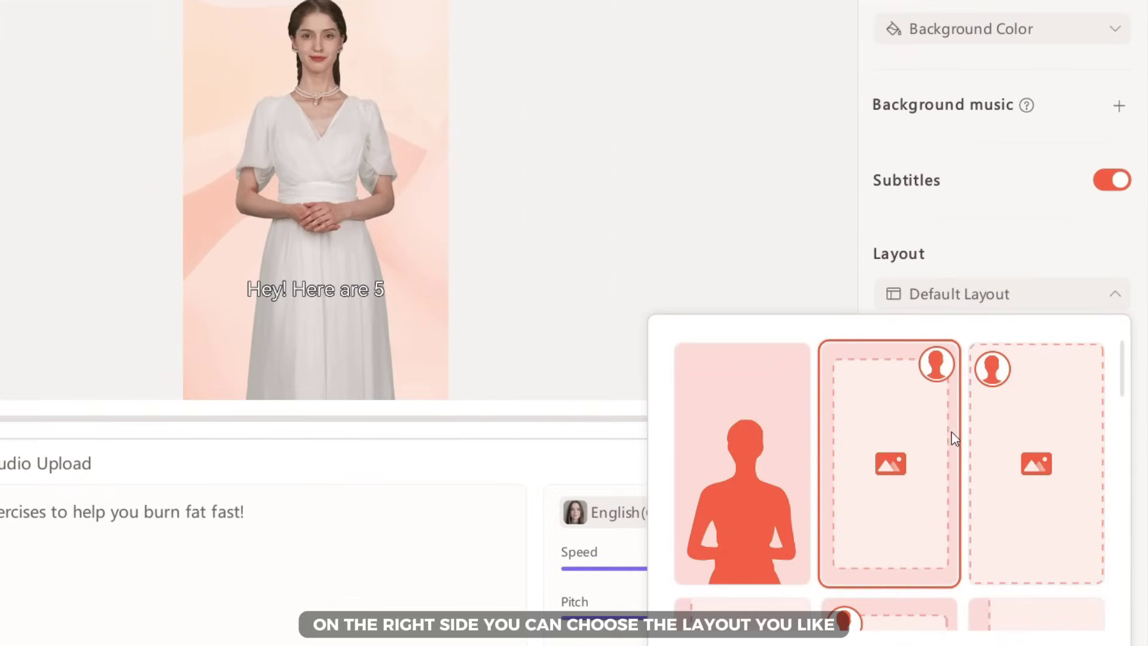
{"action": "scroll", "coordinate": [951, 434], "scroll_direction": "down", "scroll_amount": 5}
{"action": "scroll", "coordinate": [920, 473], "scroll_direction": "down", "scroll_amount": 3}
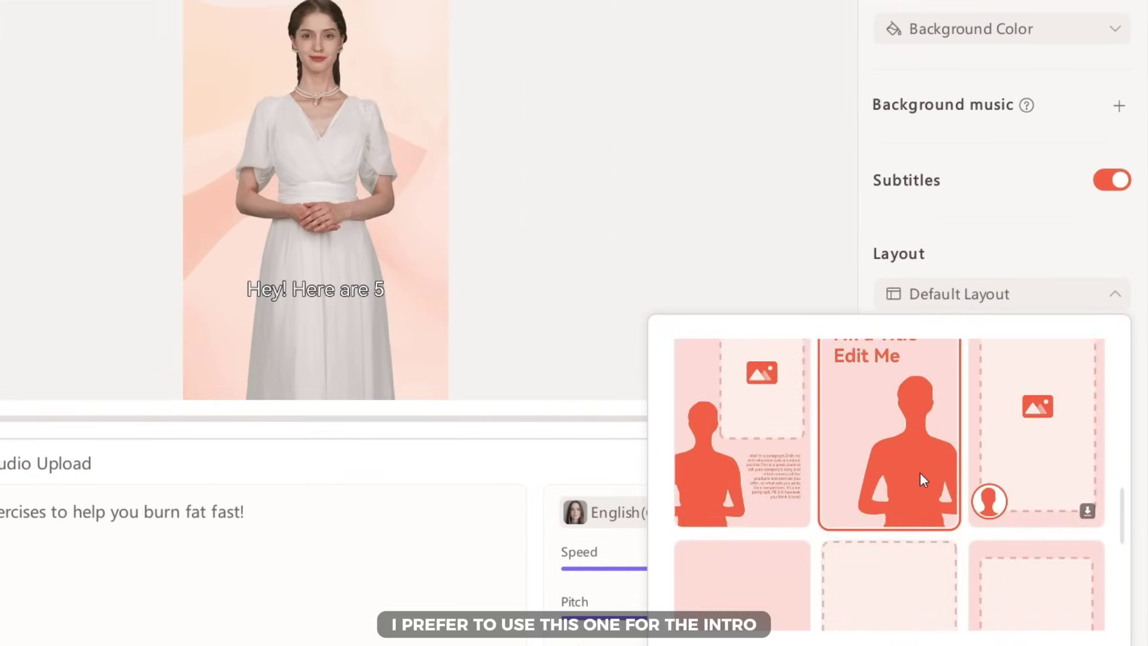
{"action": "left_click", "coordinate": [918, 475]}
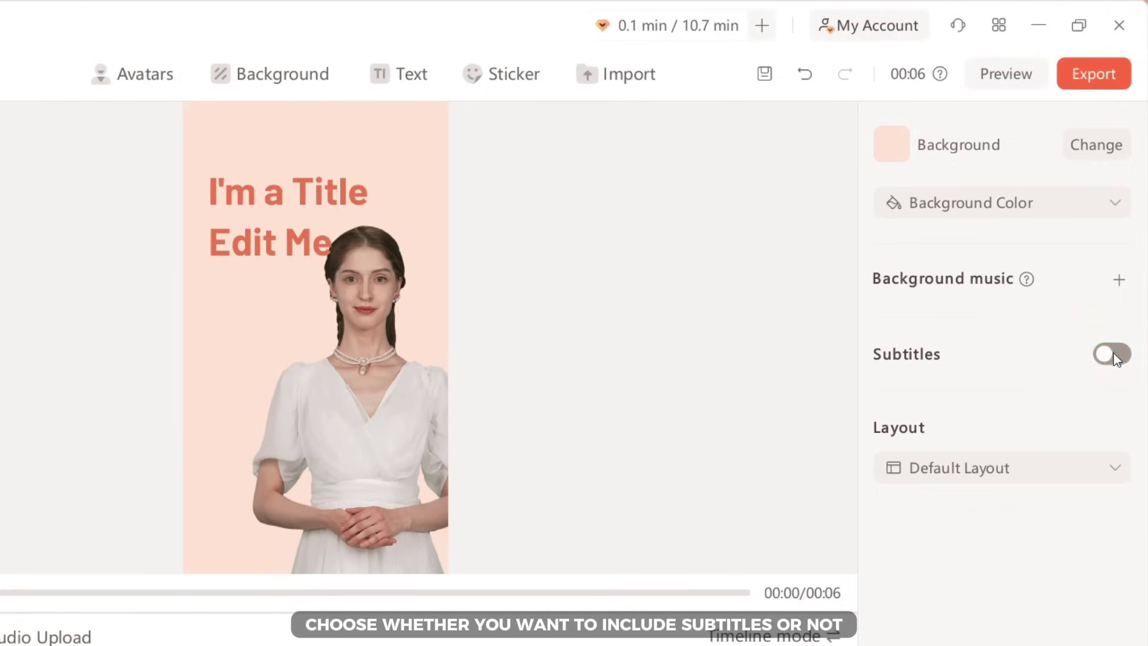
- Upload ES_Storm as the background music and lower its volume to 16
{"action": "left_click", "coordinate": [1119, 281]}
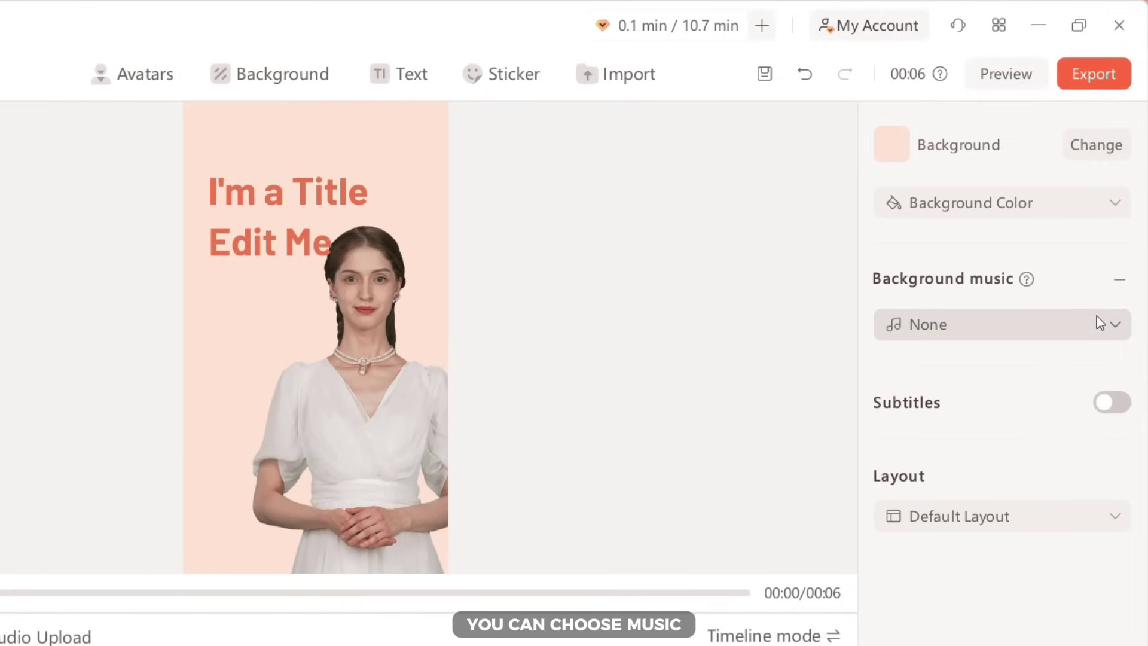
{"action": "left_click", "coordinate": [1079, 326]}
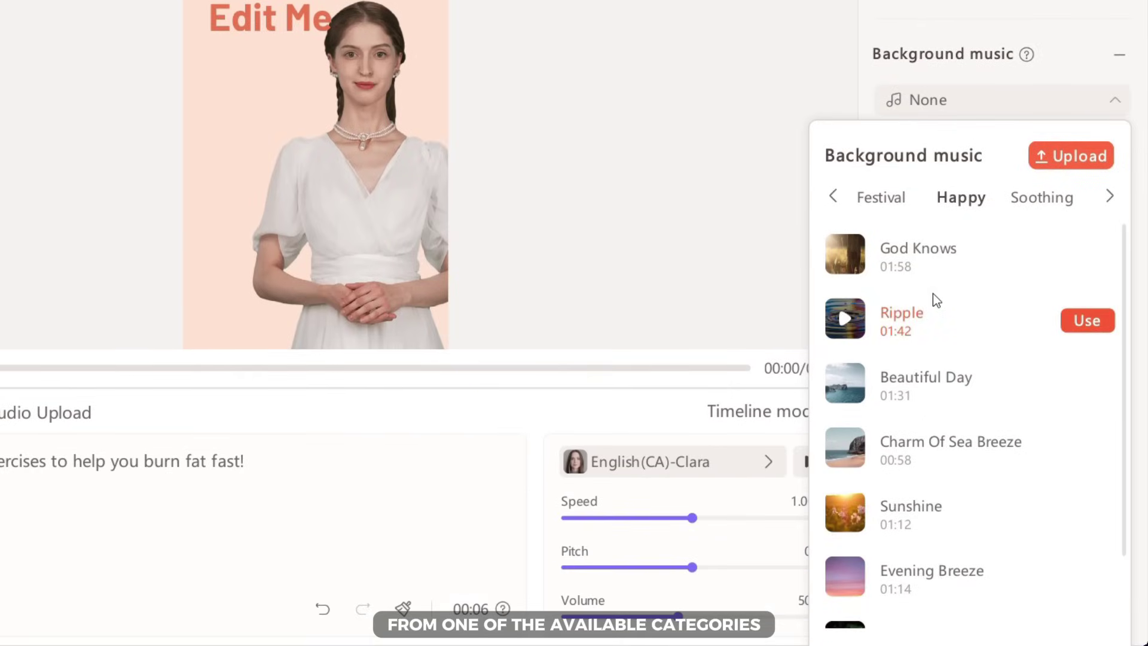
{"action": "scroll", "coordinate": [935, 449], "scroll_direction": "down", "scroll_amount": 2}
{"action": "left_click", "coordinate": [890, 198]}
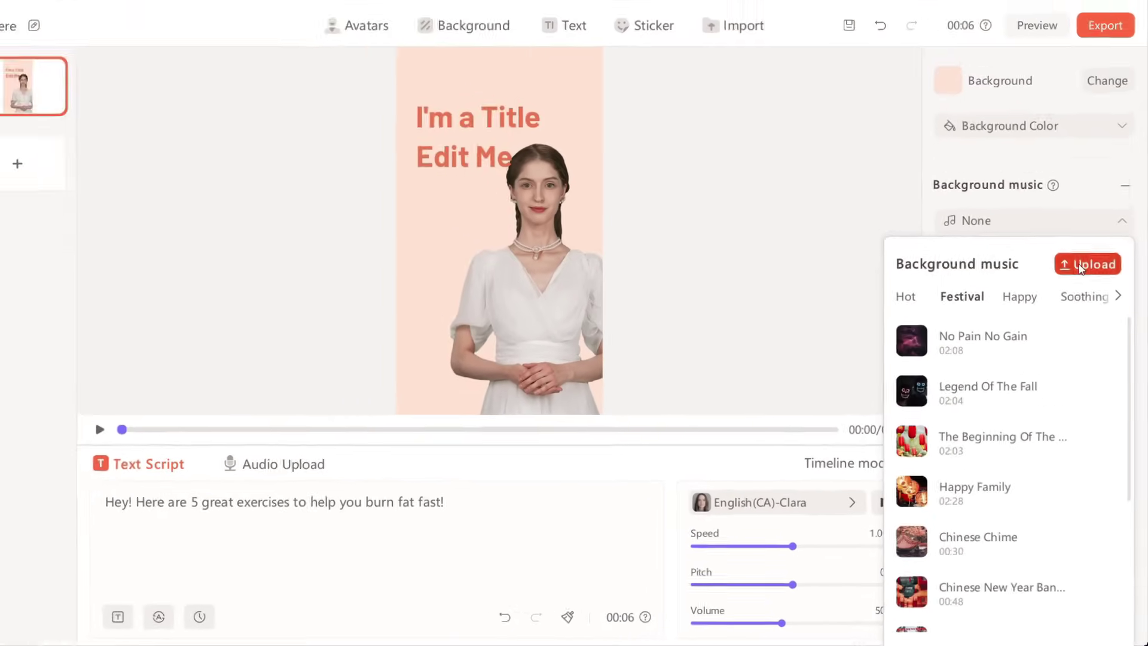
{"action": "left_click", "coordinate": [1070, 156]}
{"action": "double_click", "coordinate": [179, 161]}
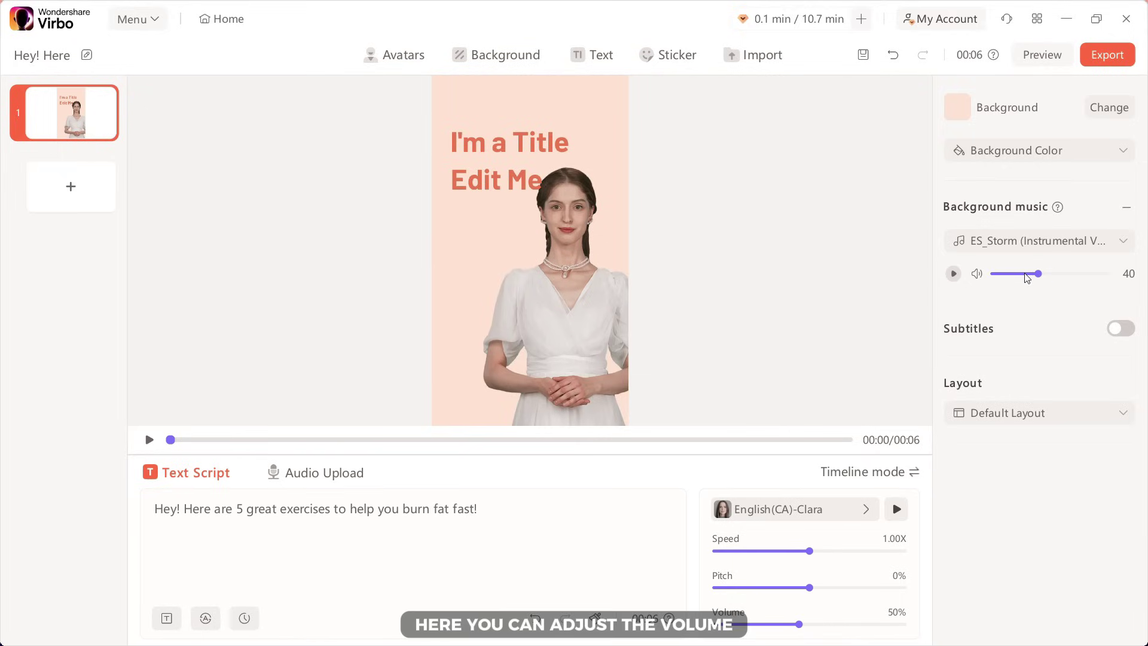
{"action": "left_click_drag", "start_coordinate": [1021, 276], "coordinate": [1016, 276]}
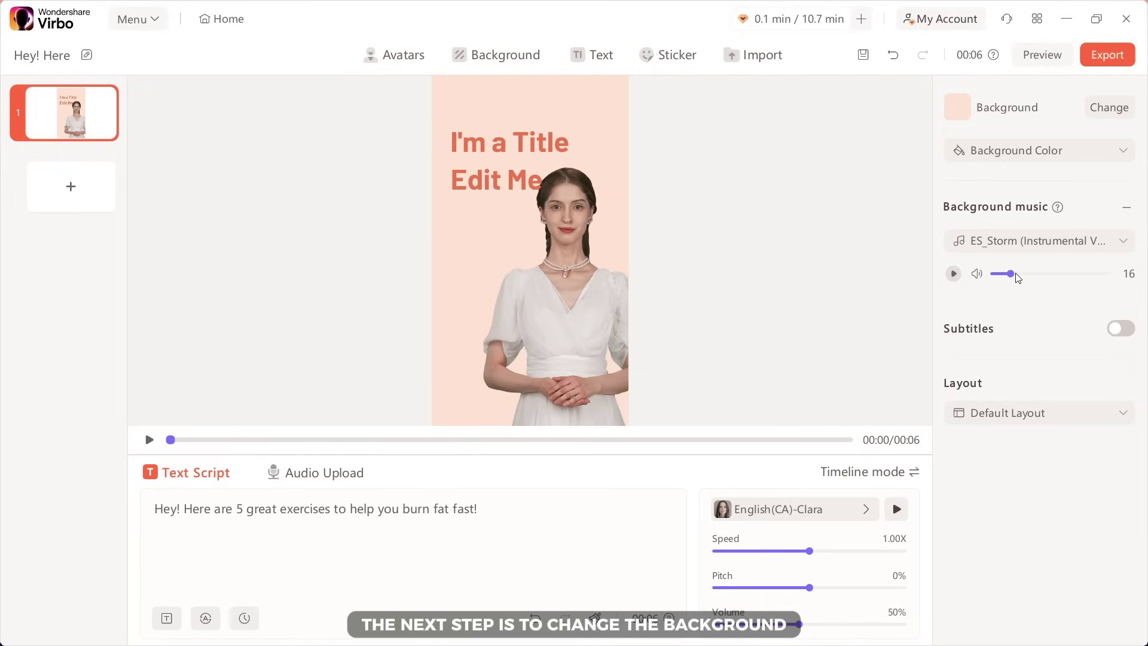
- Browse the background library through Lifestyle, E-commerce and 3D Background Horizontal categories
{"action": "left_click", "coordinate": [1111, 110]}
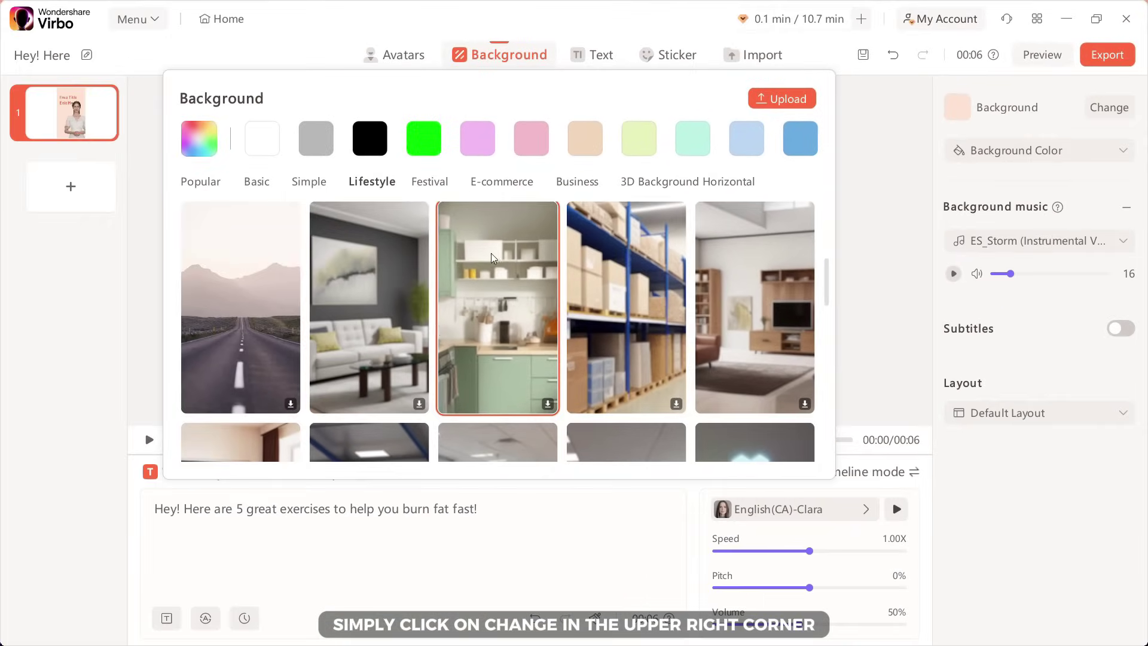
{"action": "scroll", "coordinate": [325, 390], "scroll_direction": "down", "scroll_amount": 10}
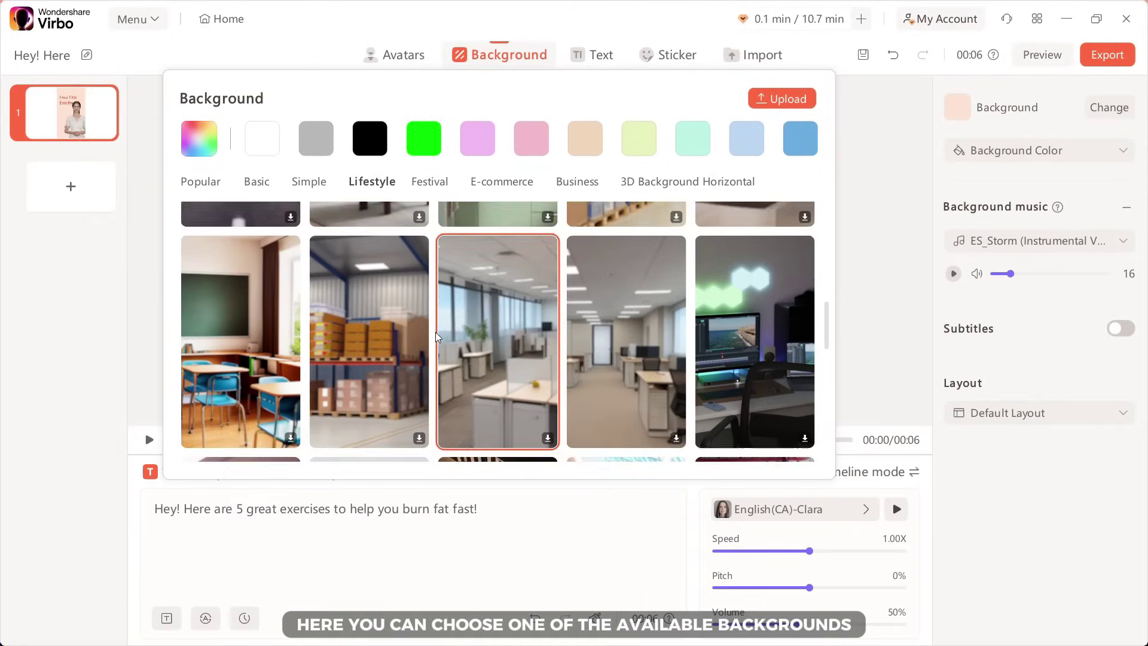
{"action": "scroll", "coordinate": [435, 336], "scroll_direction": "down", "scroll_amount": 3}
{"action": "scroll", "coordinate": [436, 337], "scroll_direction": "up", "scroll_amount": 6}
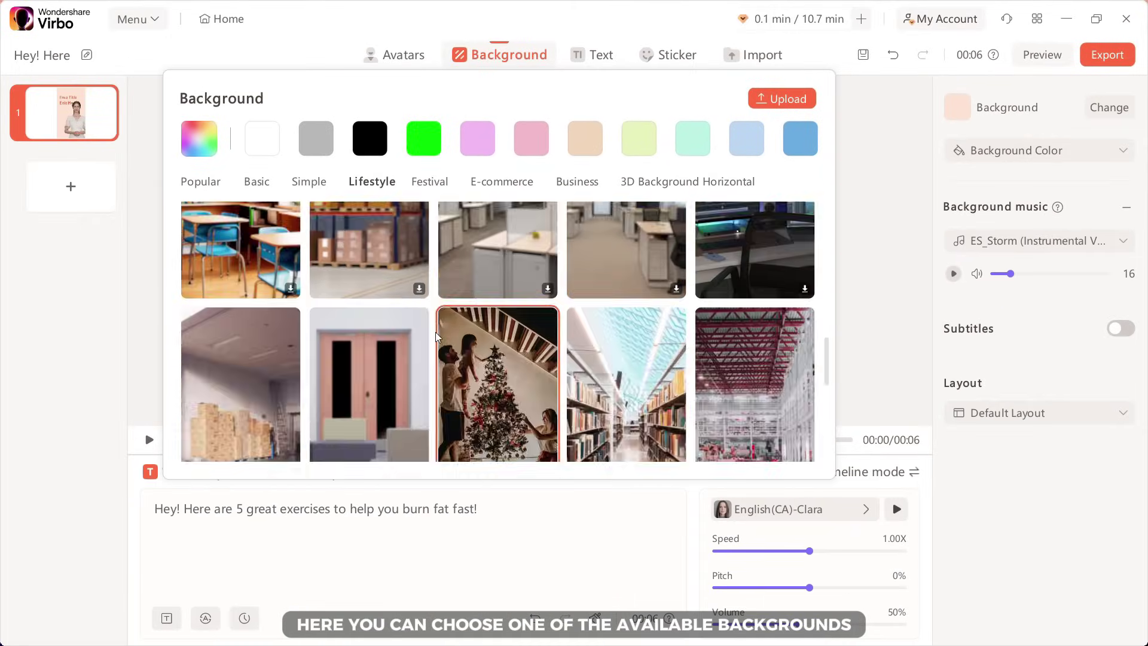
{"action": "scroll", "coordinate": [436, 337], "scroll_direction": "up", "scroll_amount": 3}
{"action": "left_click", "coordinate": [529, 189]}
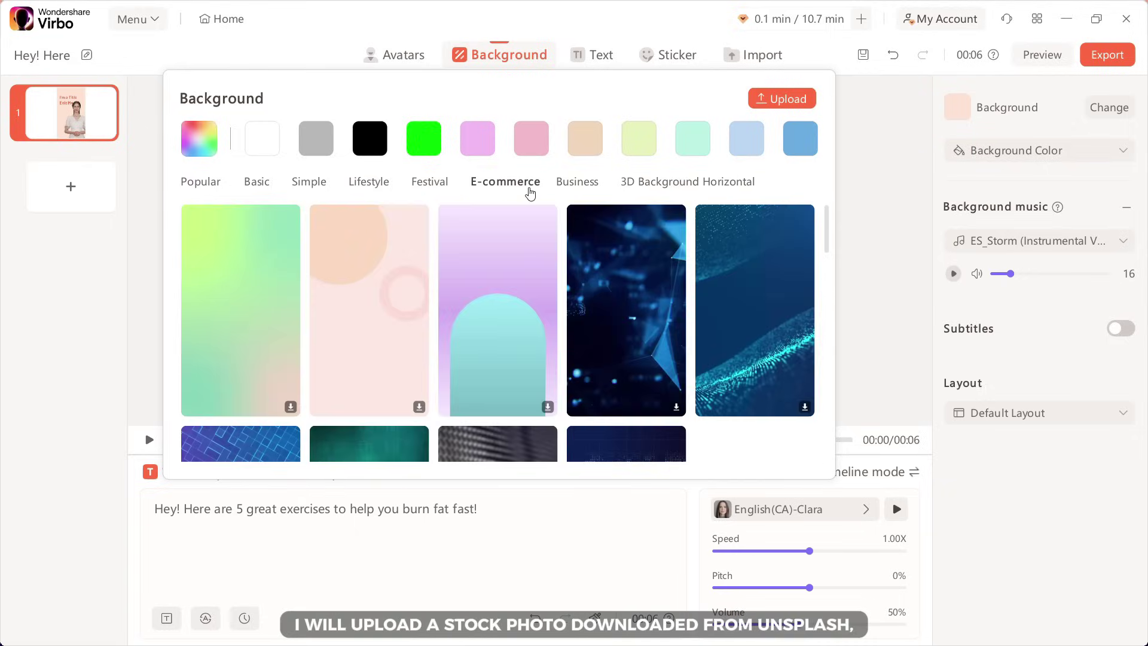
{"action": "left_click", "coordinate": [626, 192]}
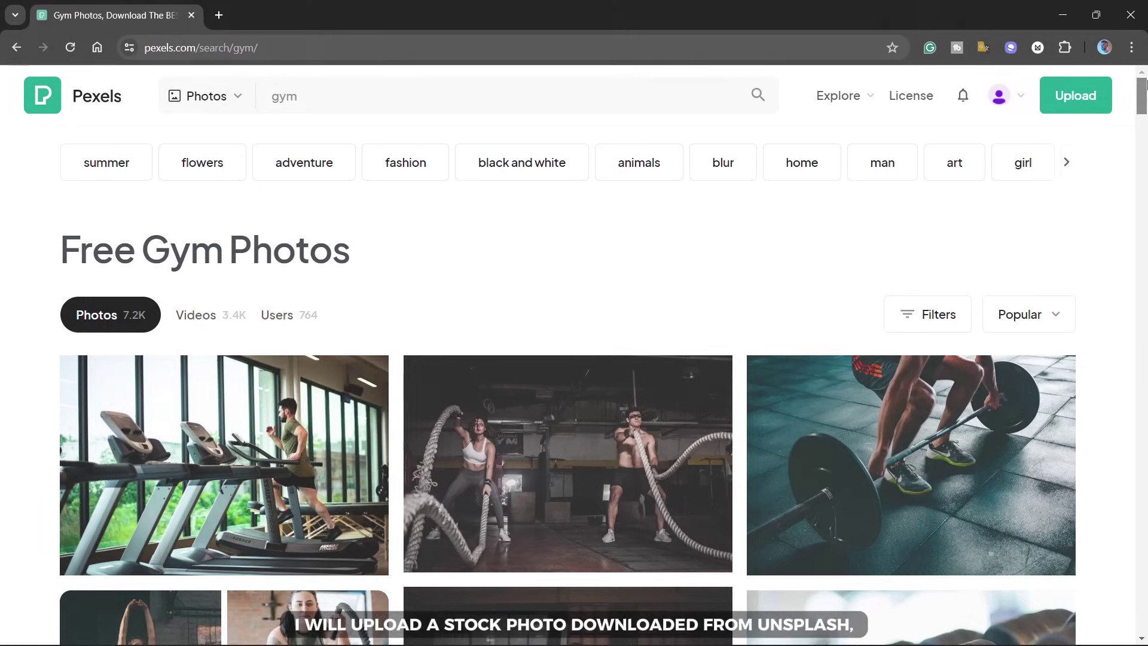
- Upload the downloaded gym photo as background, cropped to a portrait slice shifted left
{"action": "scroll", "coordinate": [1144, 109], "scroll_direction": "down", "scroll_amount": 3}
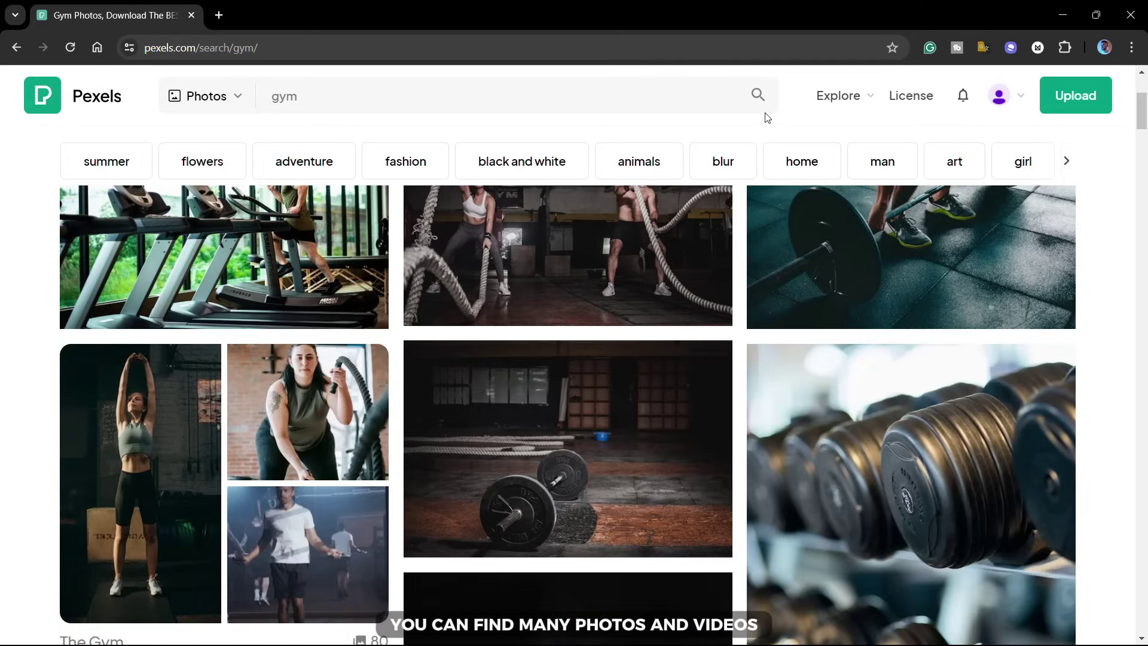
{"action": "left_click", "coordinate": [234, 105]}
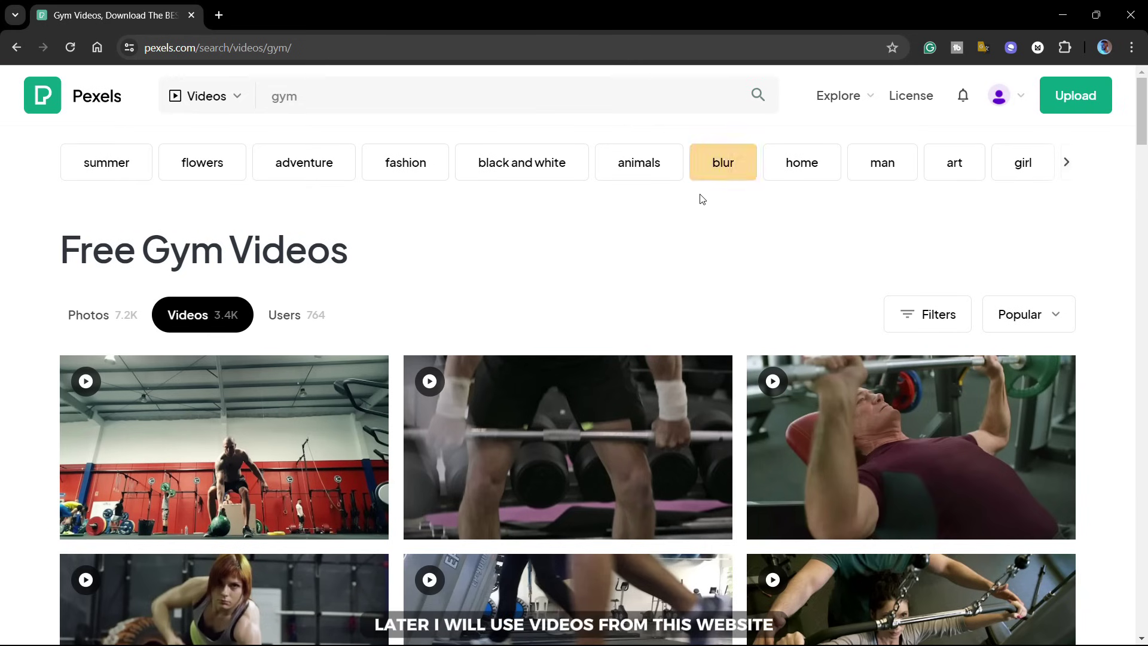
{"action": "middle_click", "coordinate": [692, 205]}
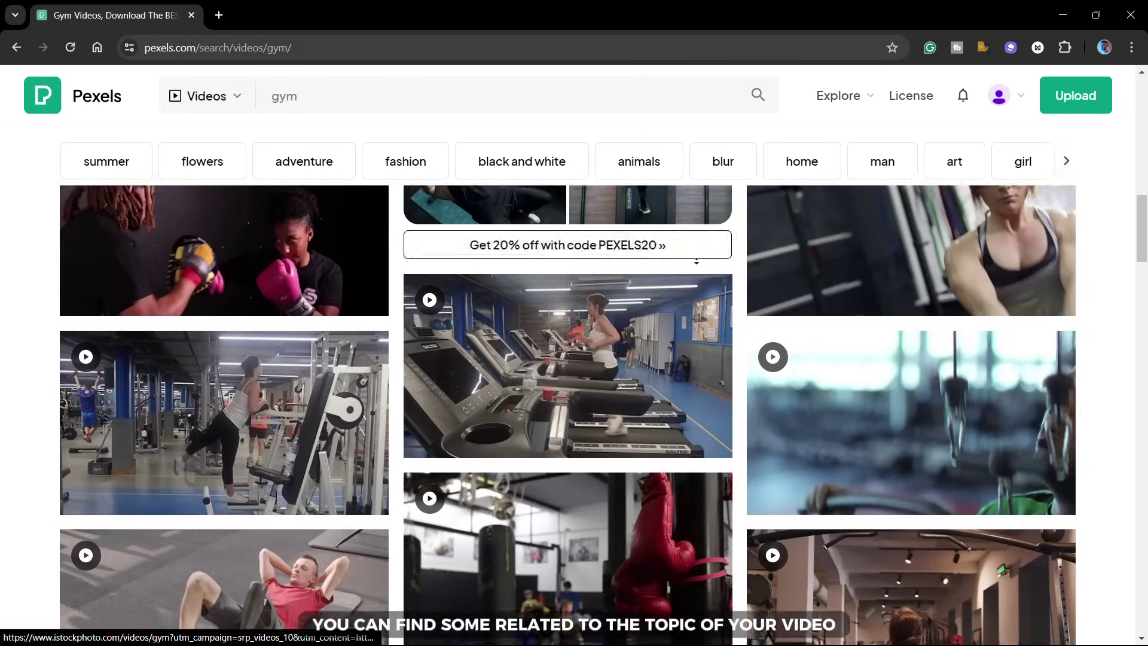
{"action": "left_click", "coordinate": [696, 261]}
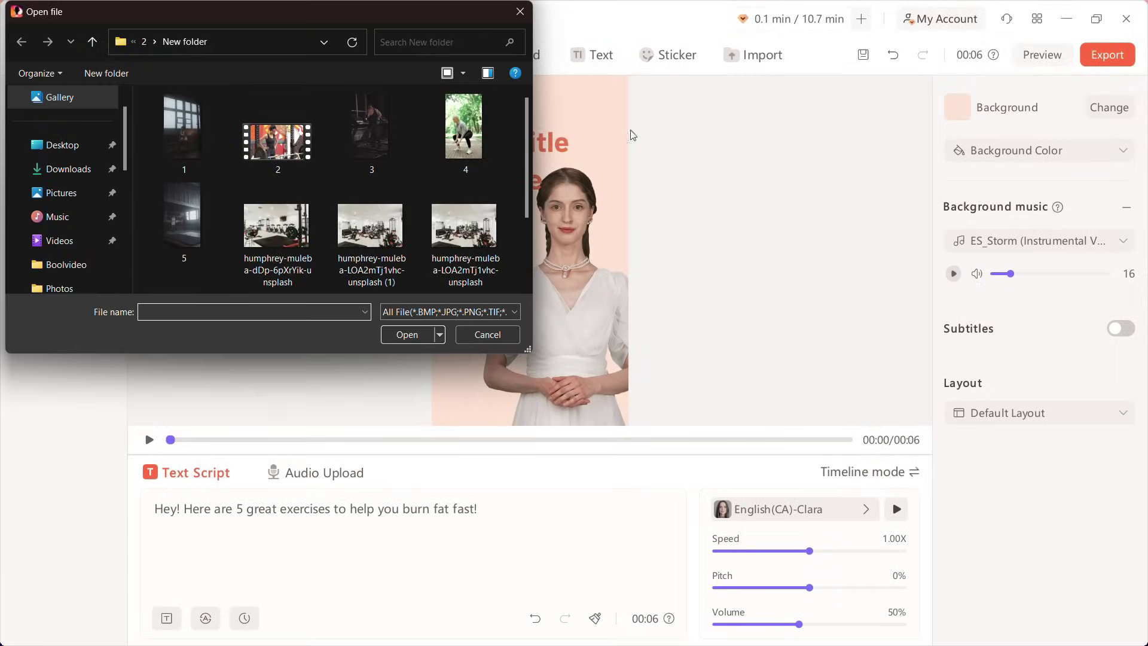
{"action": "double_click", "coordinate": [280, 219]}
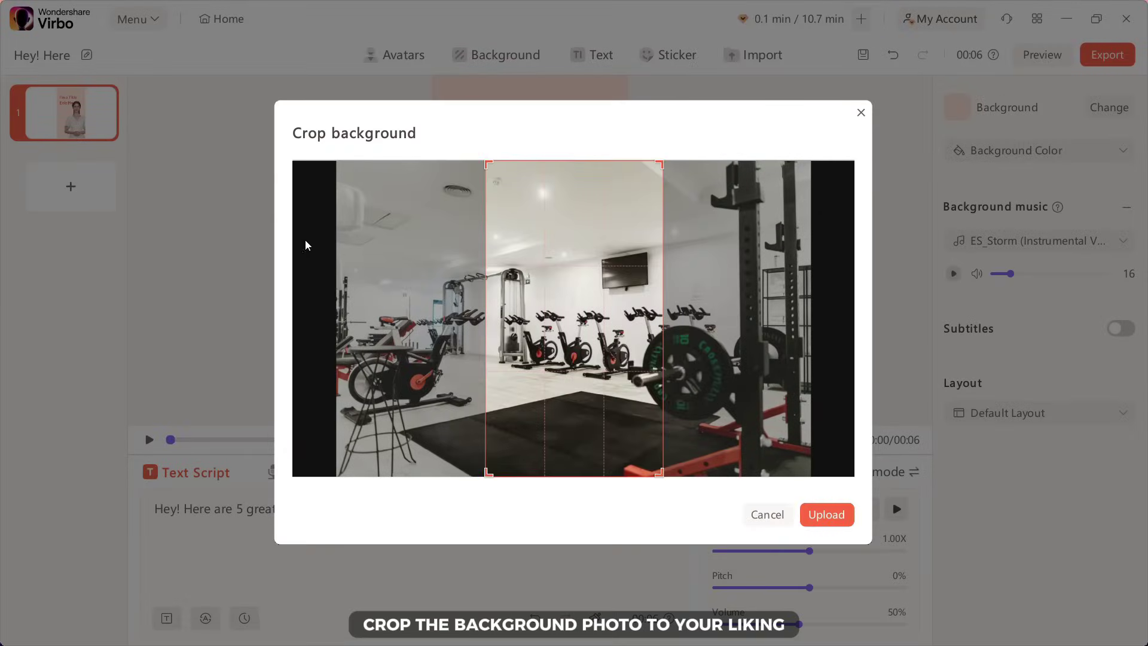
{"action": "left_click_drag", "start_coordinate": [515, 333], "coordinate": [446, 335]}
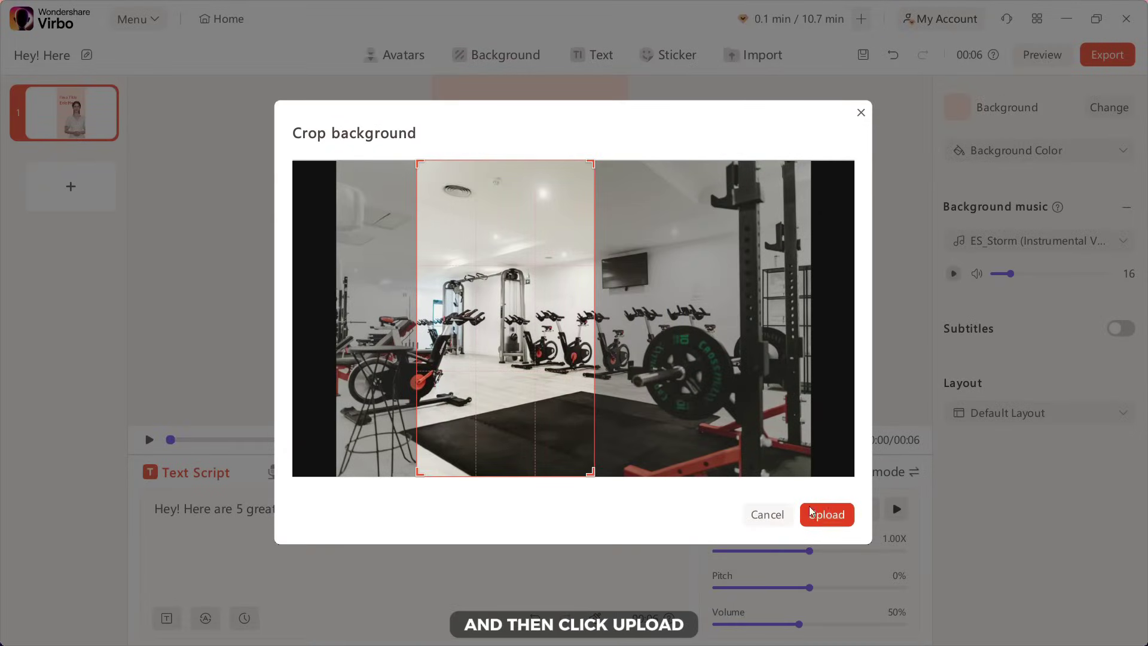
{"action": "left_click", "coordinate": [832, 514]}
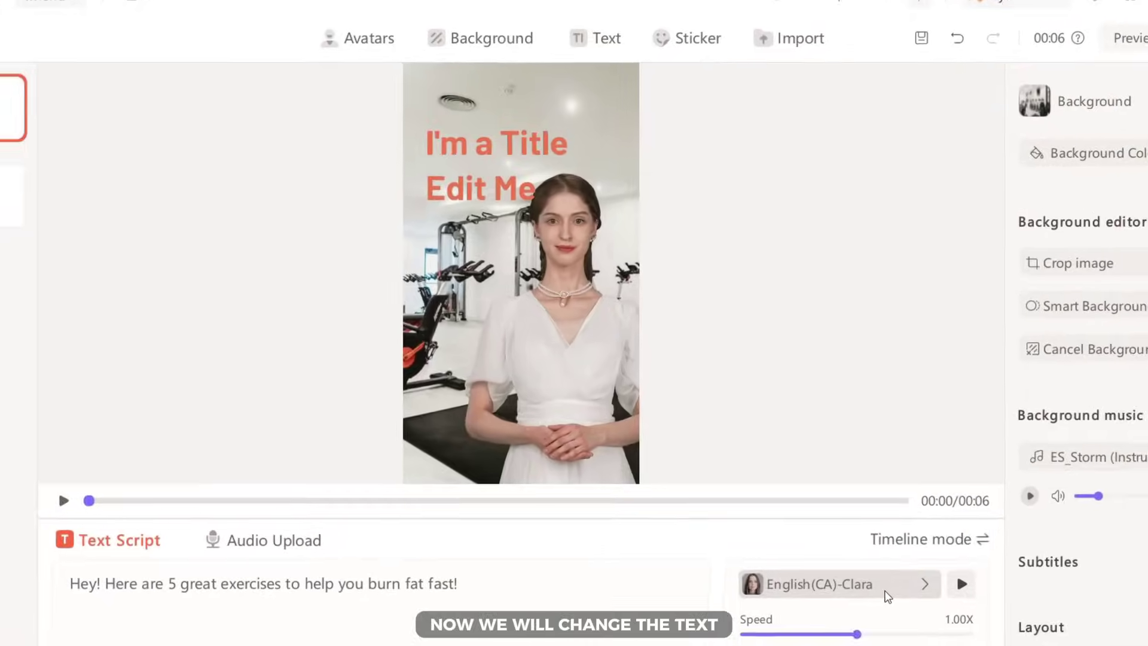
- Replace the placeholder title with 'EXERCISES FOR FAT LOSS', enlarged and centred near the top
{"action": "left_click", "coordinate": [477, 145]}
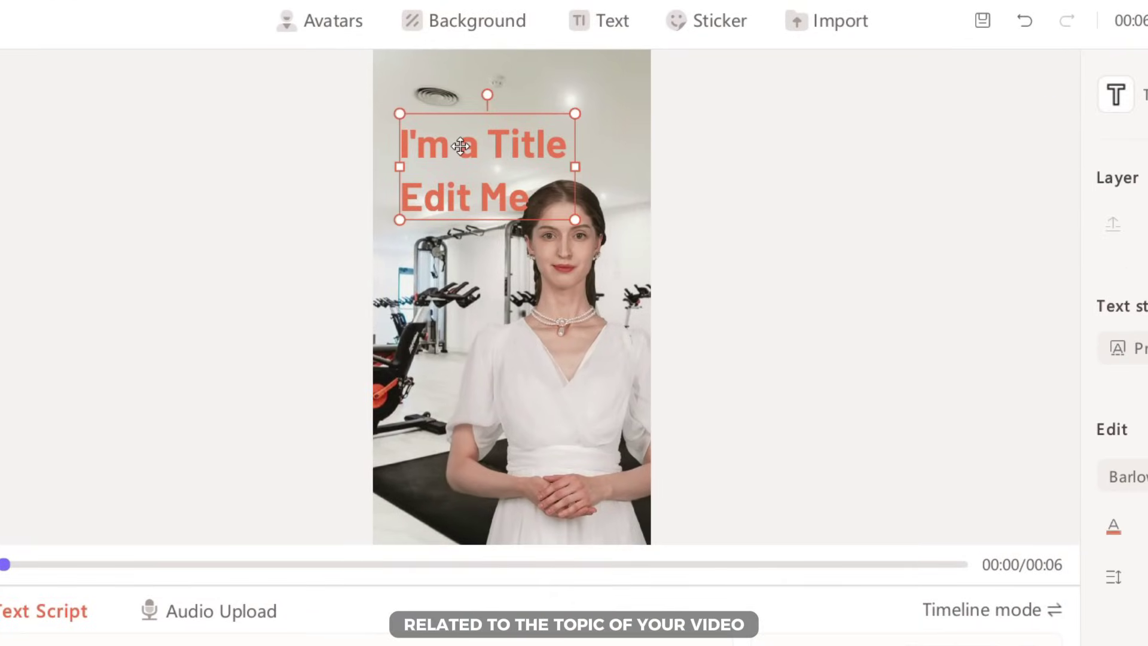
{"action": "double_click", "coordinate": [460, 146]}
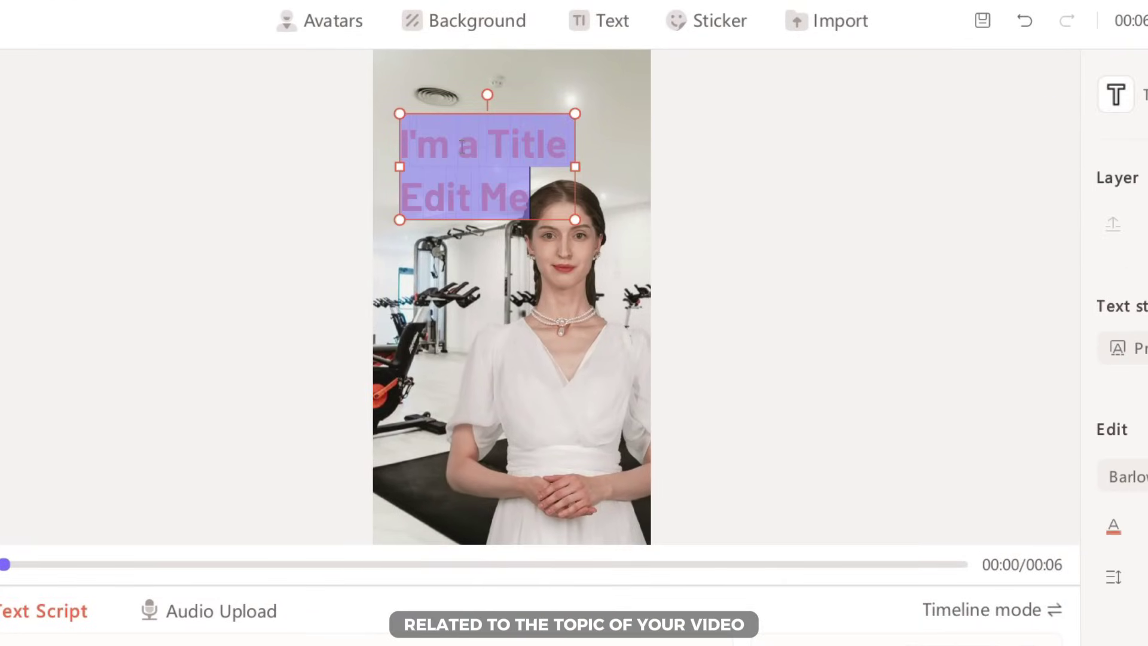
{"action": "key", "text": "BackSpace"}
{"action": "type", "text": "EXERCISES FOR FAT LOSS"}
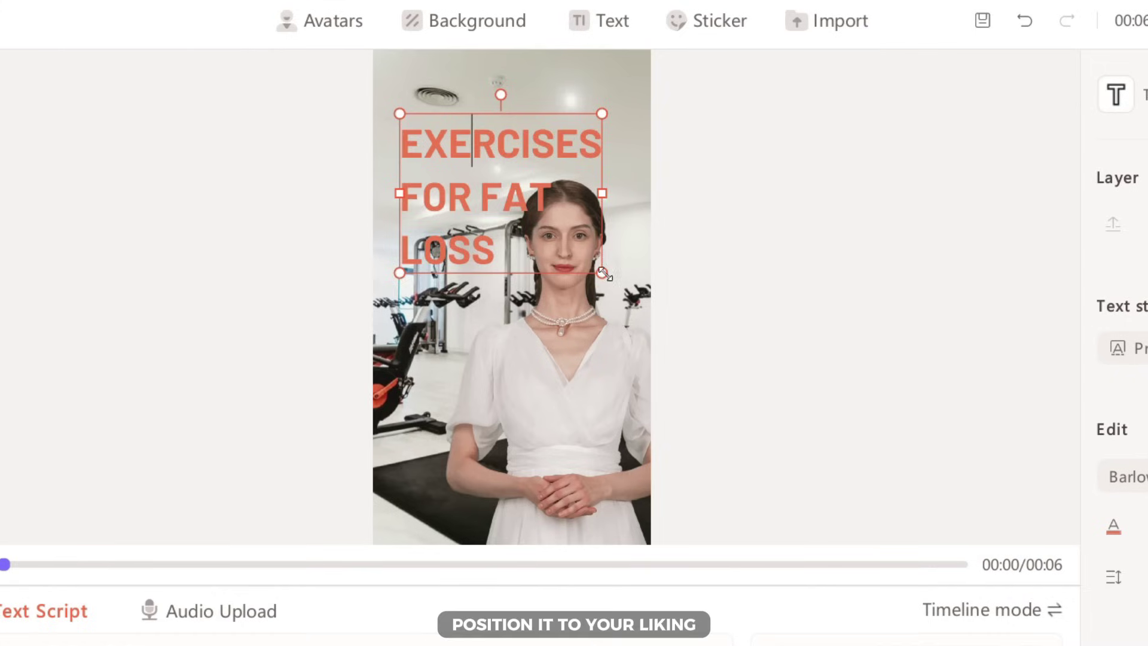
{"action": "left_click_drag", "start_coordinate": [602, 272], "coordinate": [627, 295]}
{"action": "left_click_drag", "start_coordinate": [512, 174], "coordinate": [505, 160]}
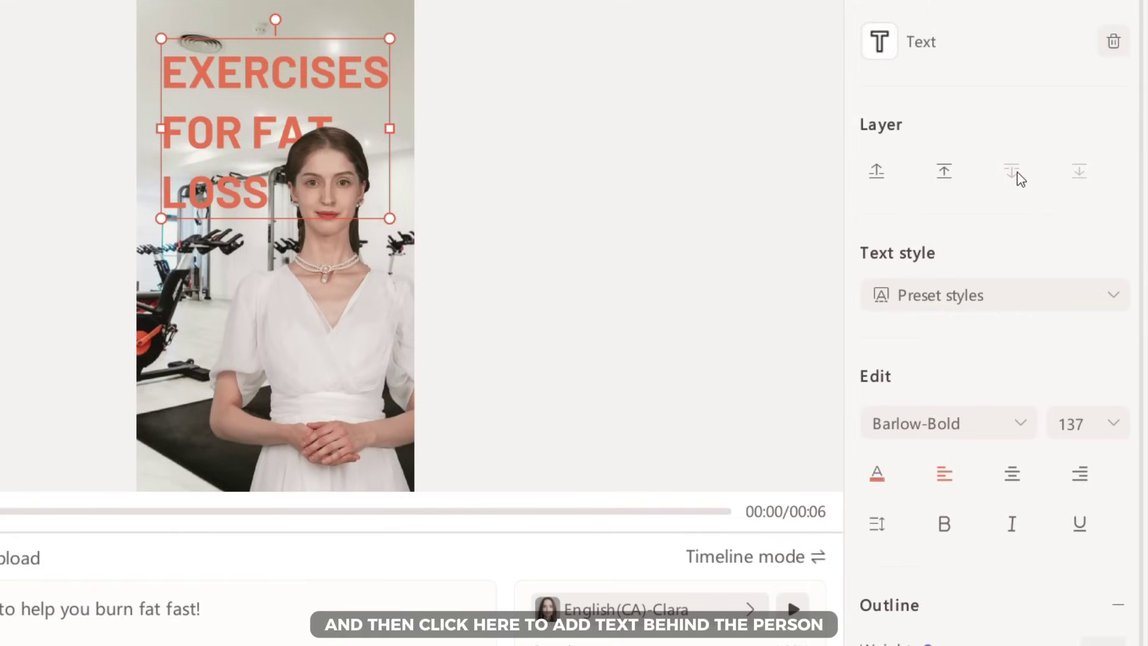
- Apply the plain black TEXT preset to the title with outline weight 7
{"action": "left_click", "coordinate": [993, 296]}
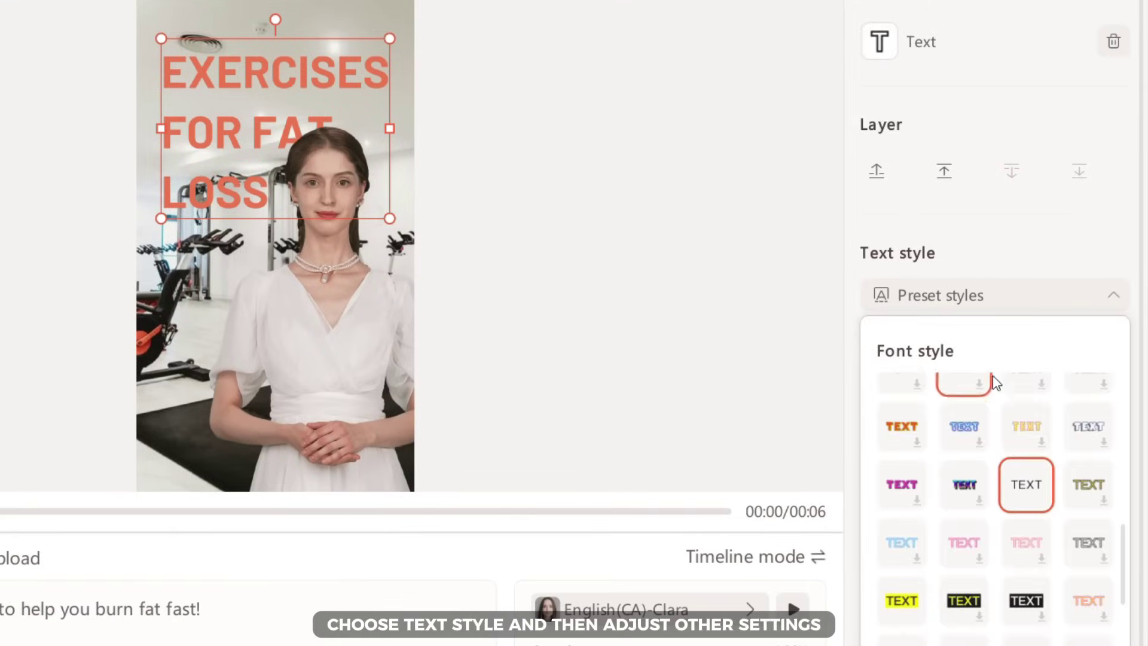
{"action": "left_click", "coordinate": [1025, 483]}
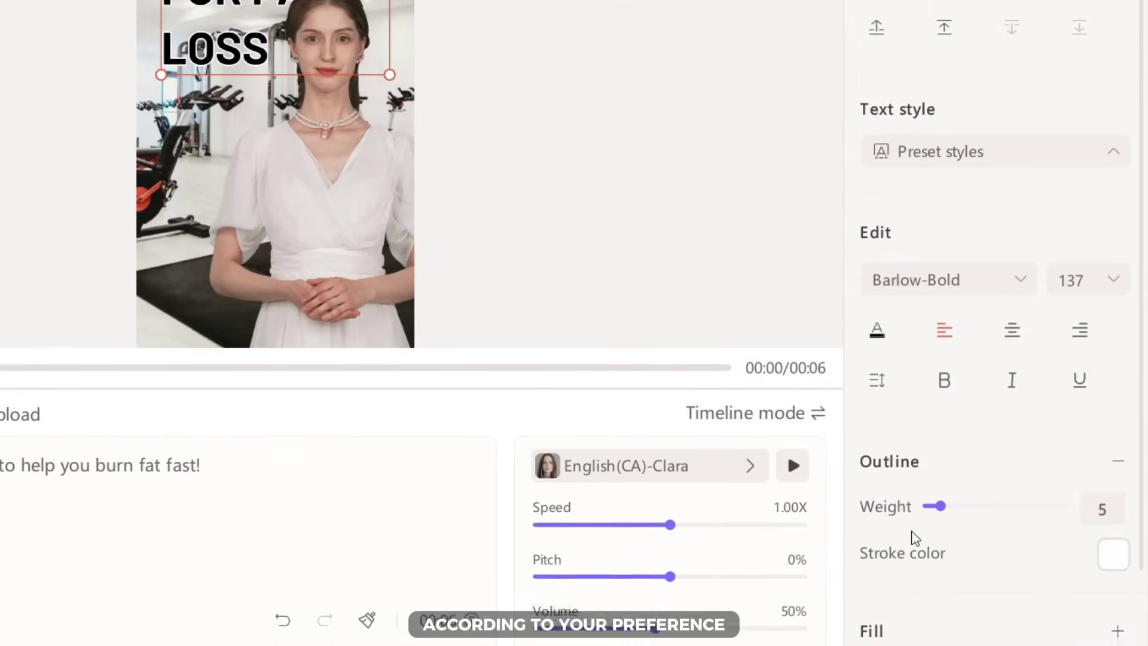
{"action": "left_click_drag", "start_coordinate": [940, 506], "coordinate": [948, 506]}
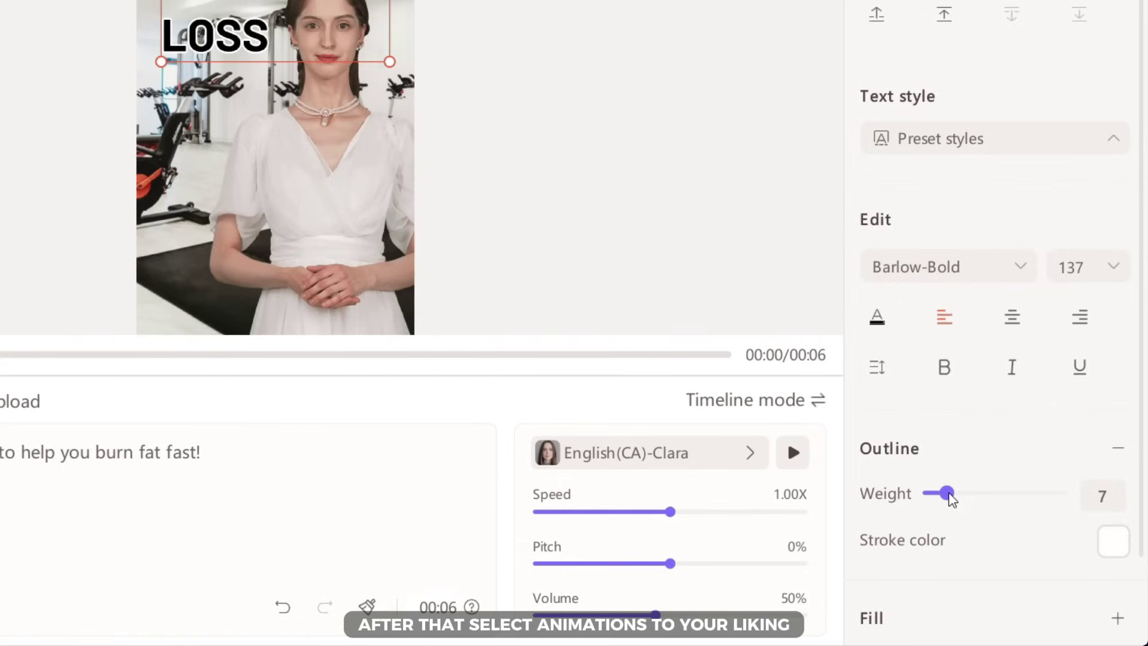
- Set the title's entrance animation to Down insert
{"action": "scroll", "coordinate": [994, 474], "scroll_direction": "down", "scroll_amount": 2}
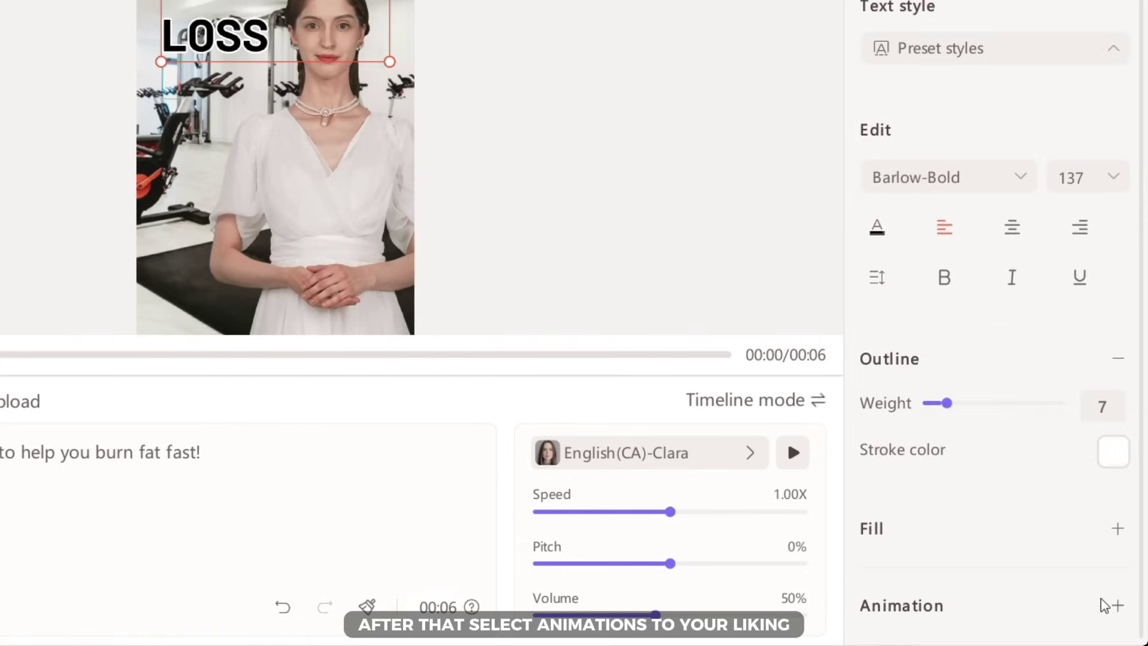
{"action": "left_click", "coordinate": [1117, 605]}
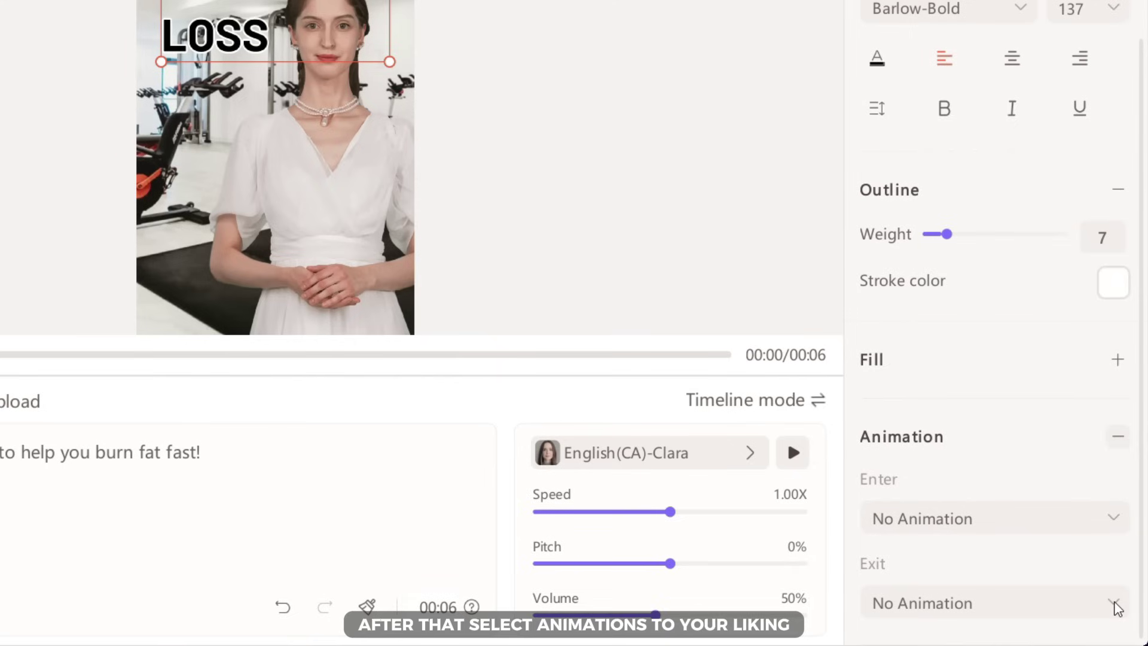
{"action": "left_click", "coordinate": [1094, 526]}
{"action": "left_click", "coordinate": [935, 435]}
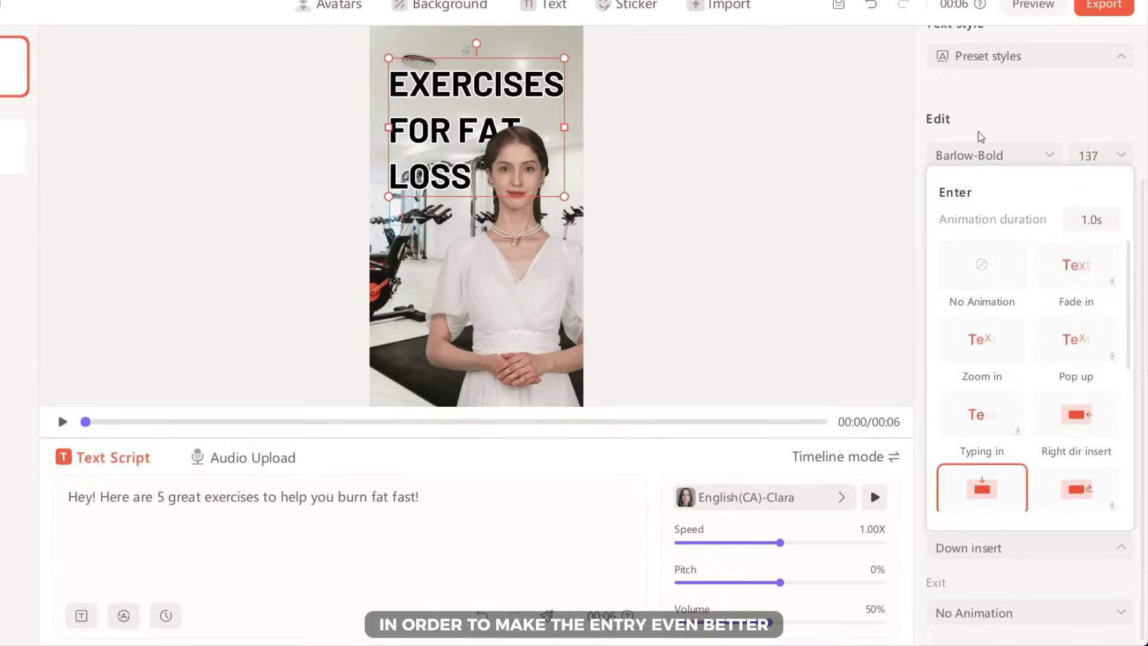
{"action": "left_click", "coordinate": [931, 2]}
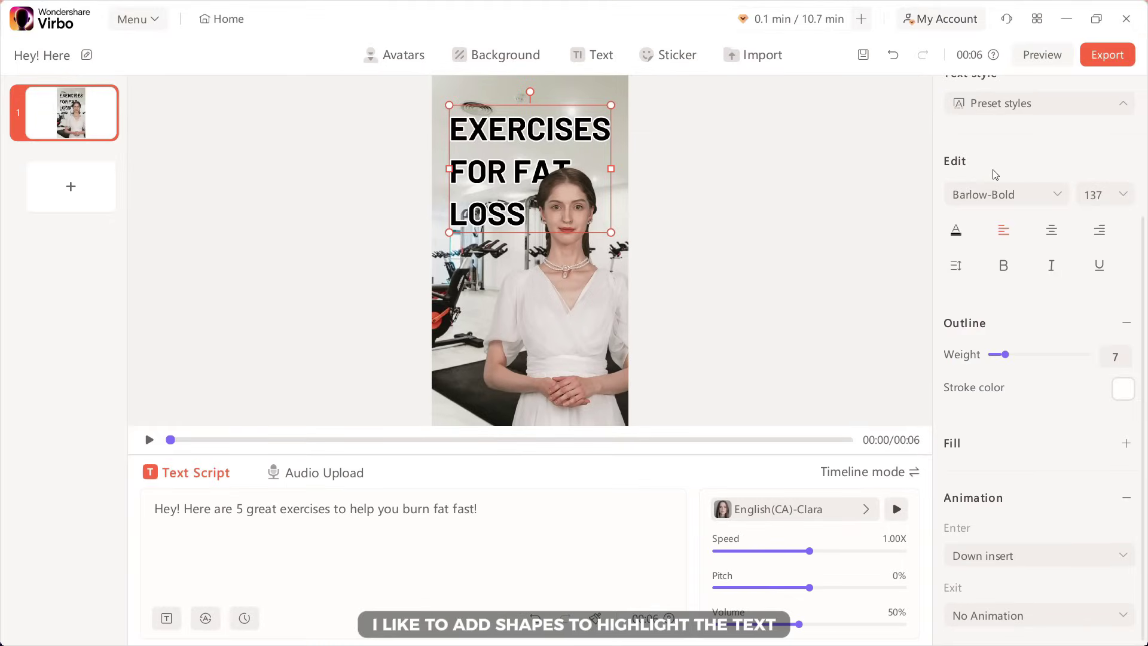
- Add a square shape sticker stretched over the title area and sent backward twice behind it
{"action": "left_click", "coordinate": [698, 59]}
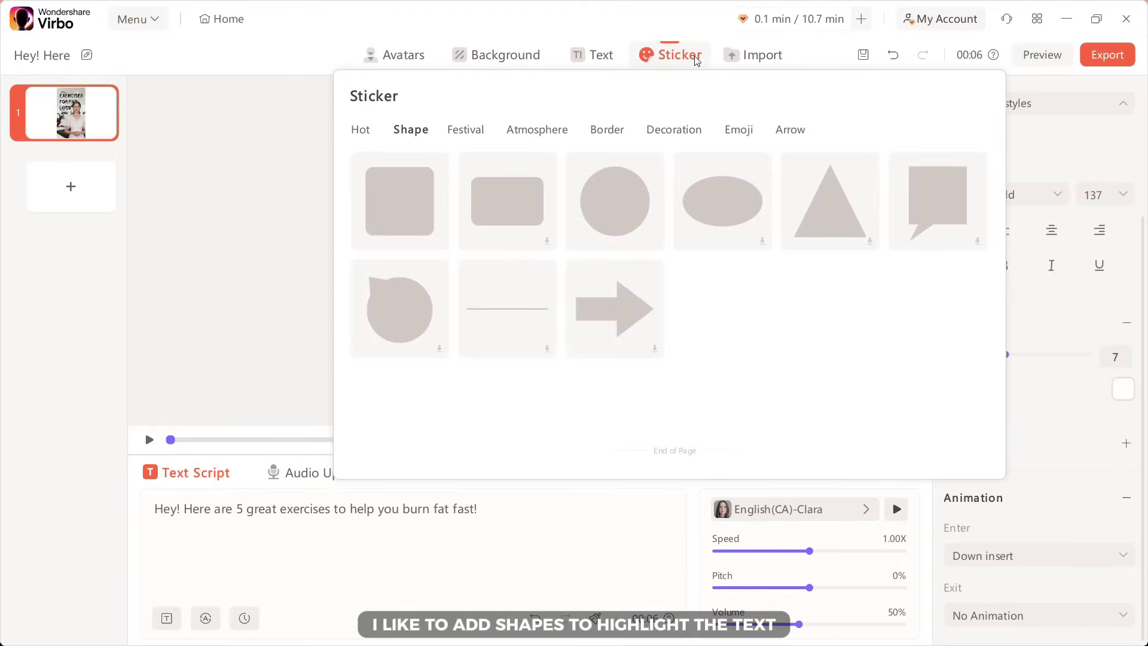
{"action": "left_click", "coordinate": [430, 197]}
{"action": "left_click_drag", "start_coordinate": [531, 254], "coordinate": [619, 133]}
{"action": "left_click_drag", "start_coordinate": [530, 160], "coordinate": [531, 235]}
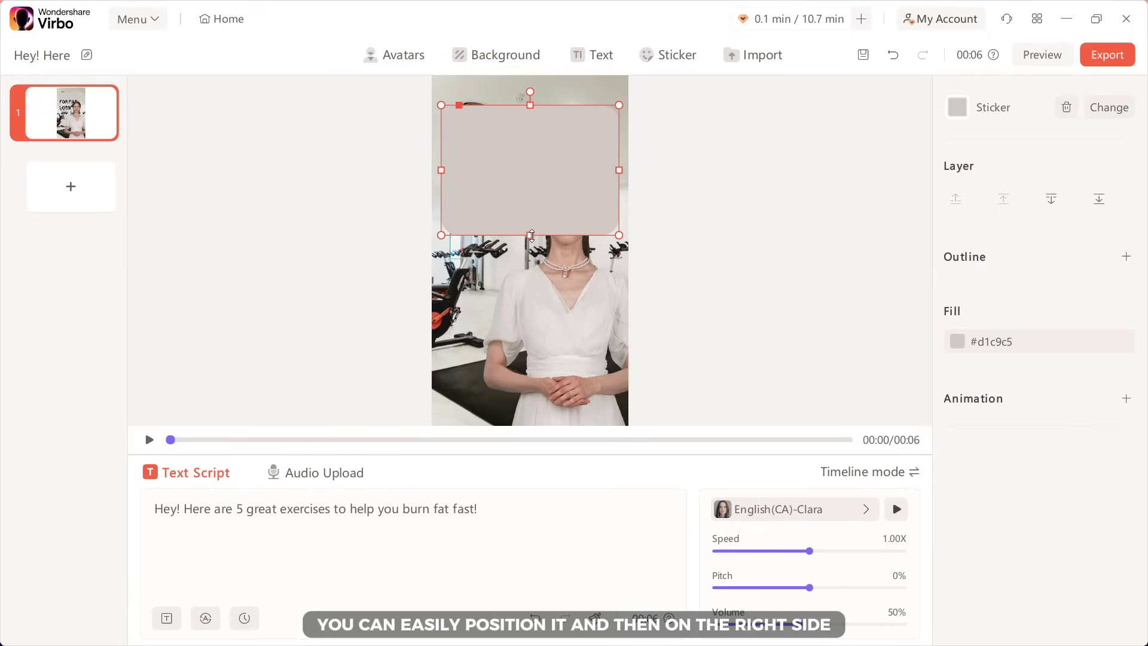
{"action": "left_click", "coordinate": [1050, 198]}
{"action": "left_click", "coordinate": [1051, 198]}
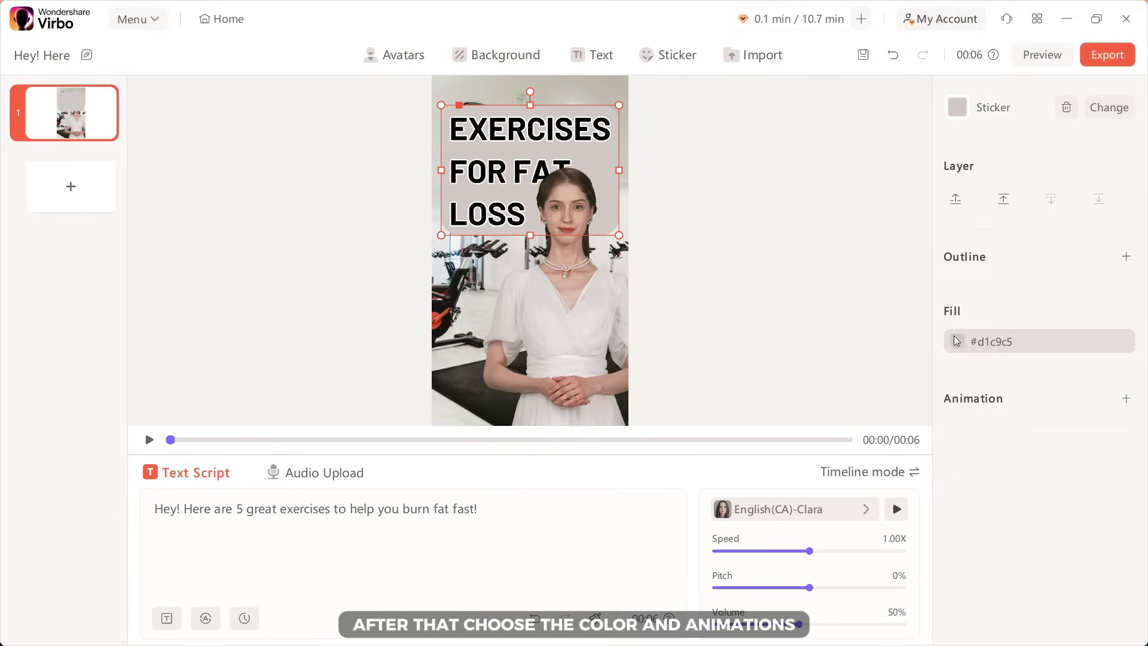
- Give the square a light blue fill and a Fade entrance animation
{"action": "left_click", "coordinate": [980, 342]}
{"action": "left_click", "coordinate": [974, 379]}
{"action": "left_click", "coordinate": [986, 398]}
{"action": "left_click", "coordinate": [1020, 456]}
{"action": "left_click", "coordinate": [1087, 361]}
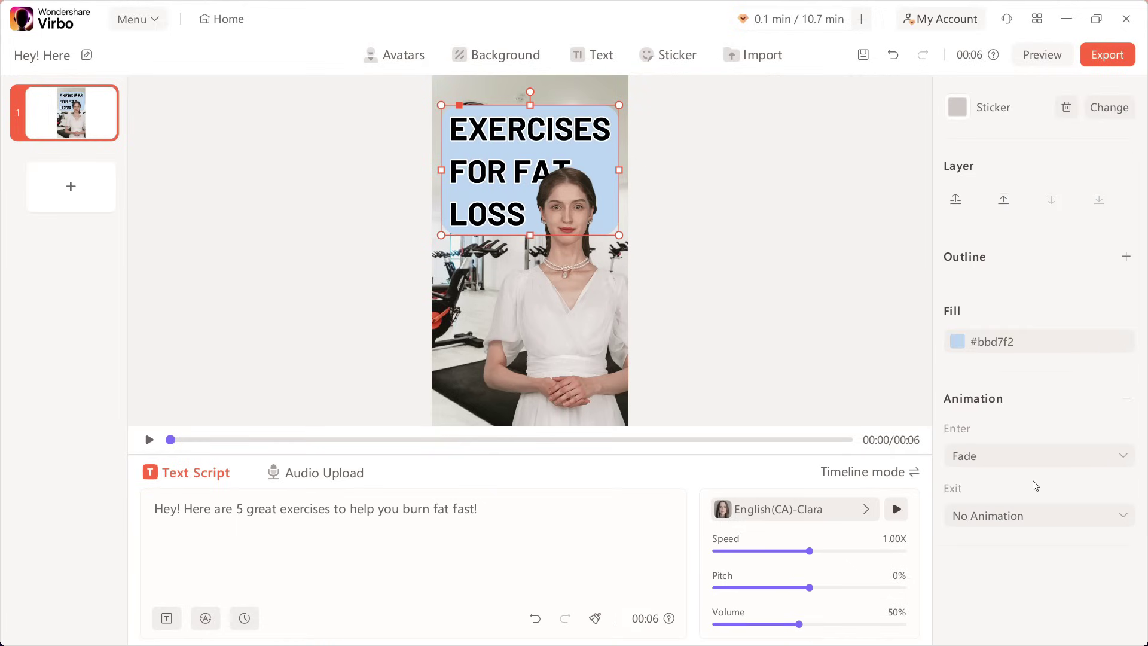
- Swap the presenter for the Lifestyle avatar Yui - Fashion Outfit
{"action": "left_click", "coordinate": [418, 62]}
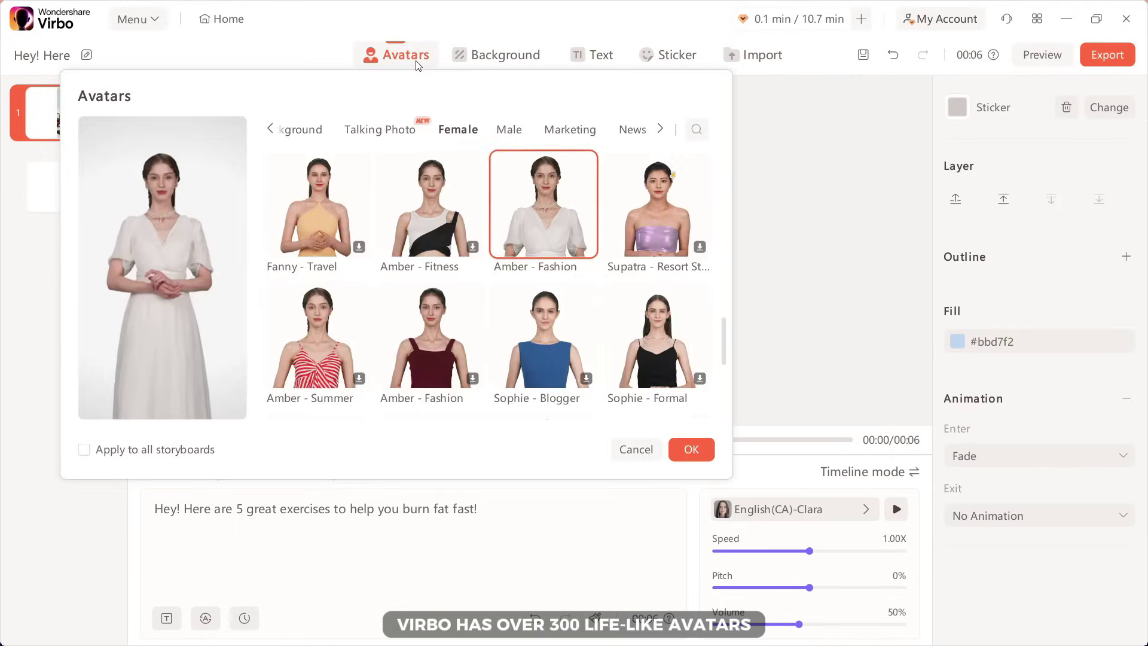
{"action": "left_click", "coordinate": [591, 130]}
{"action": "left_click", "coordinate": [634, 130]}
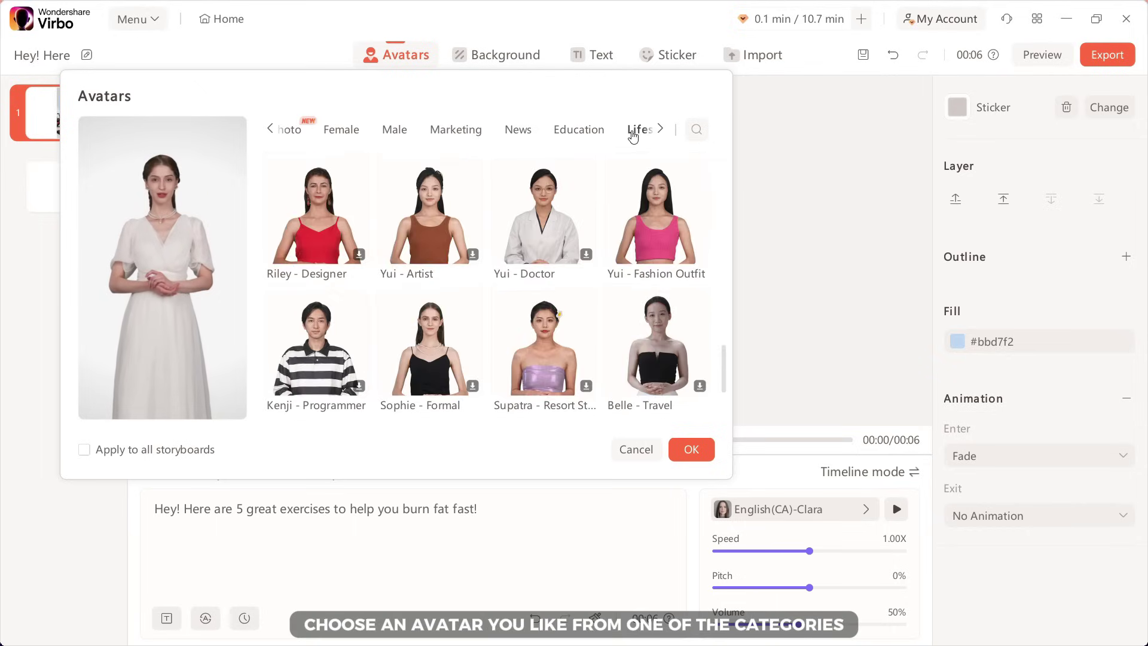
{"action": "left_click", "coordinate": [624, 179]}
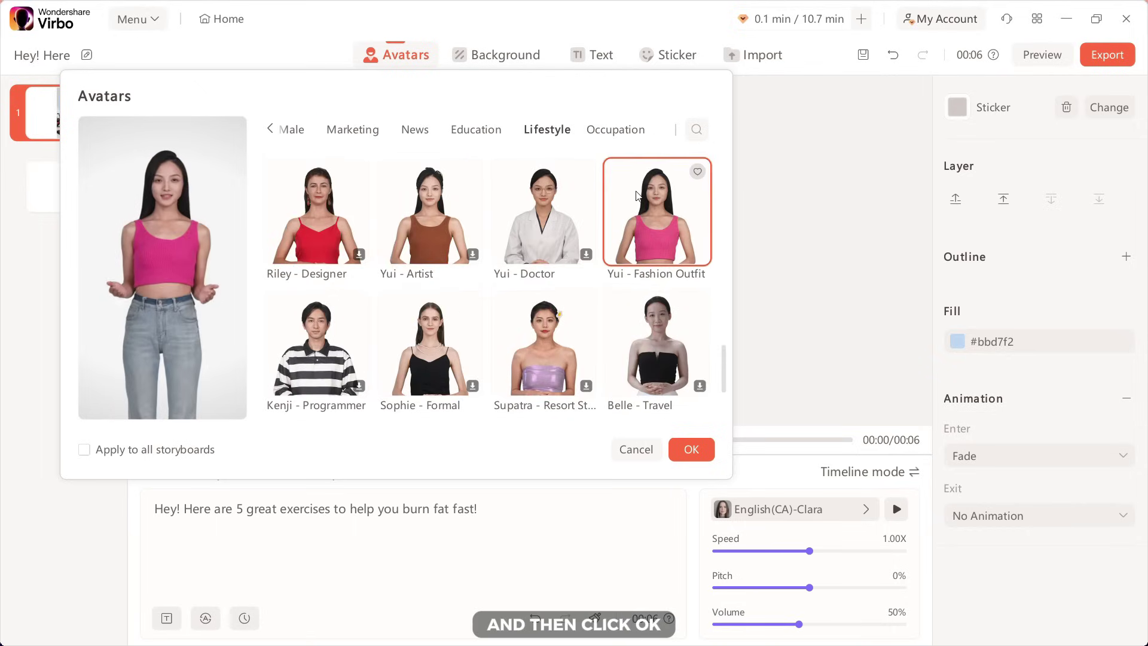
{"action": "left_click", "coordinate": [690, 449]}
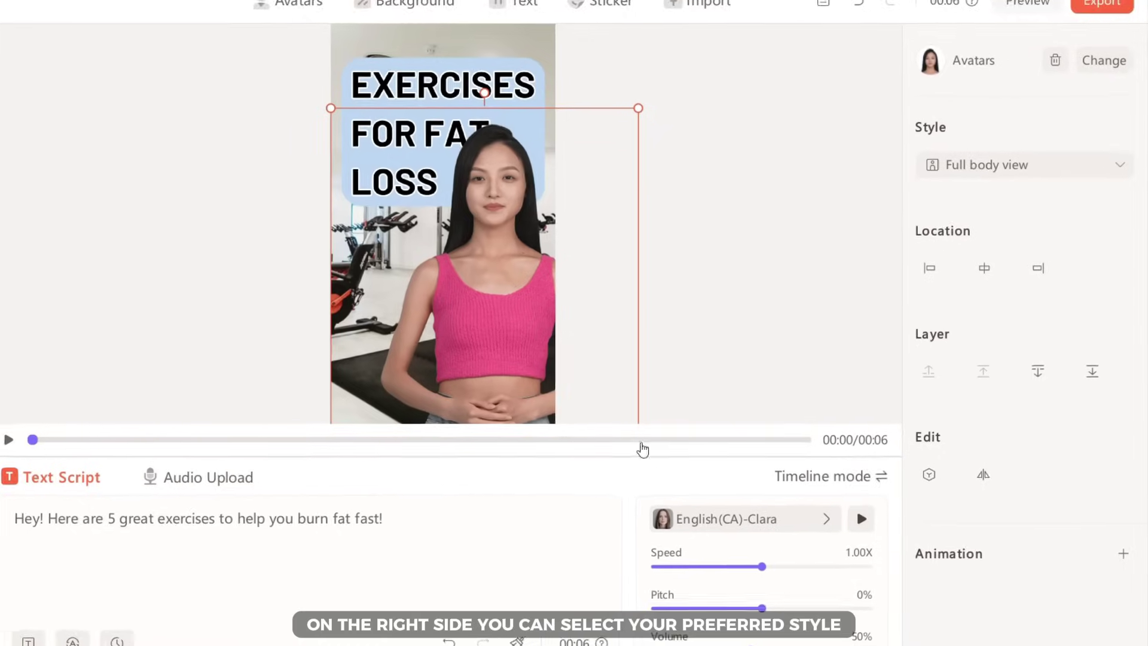
- Keep the avatar in full body framing and place her lower right, clear of the title
{"action": "left_click", "coordinate": [973, 170]}
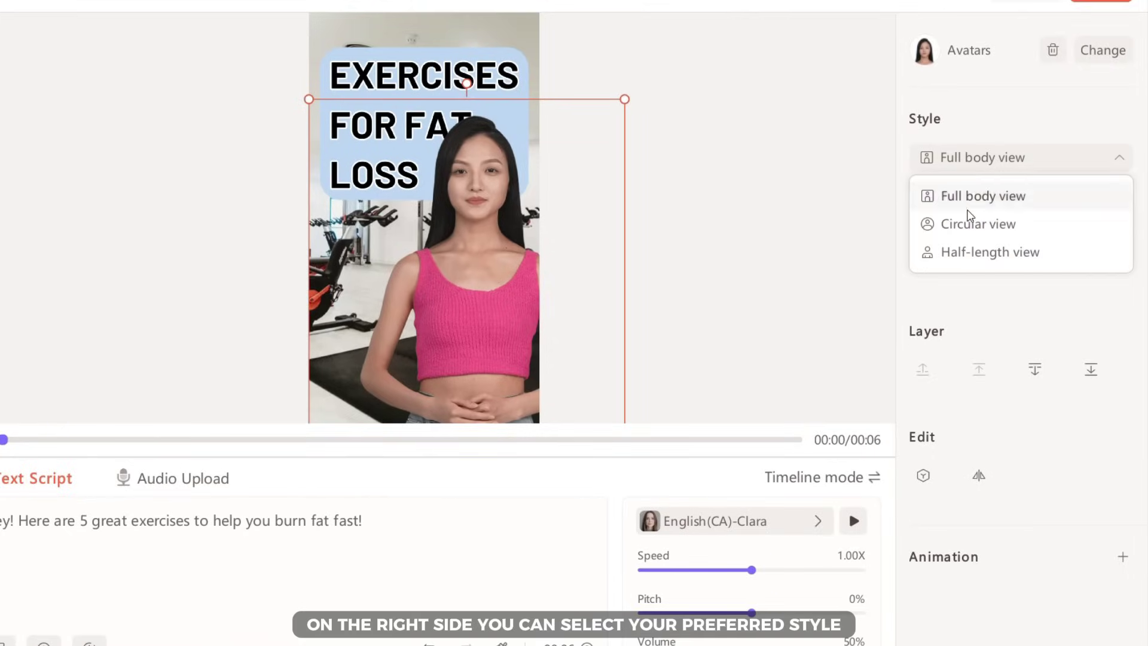
{"action": "left_click", "coordinate": [972, 226]}
{"action": "left_click", "coordinate": [981, 173]}
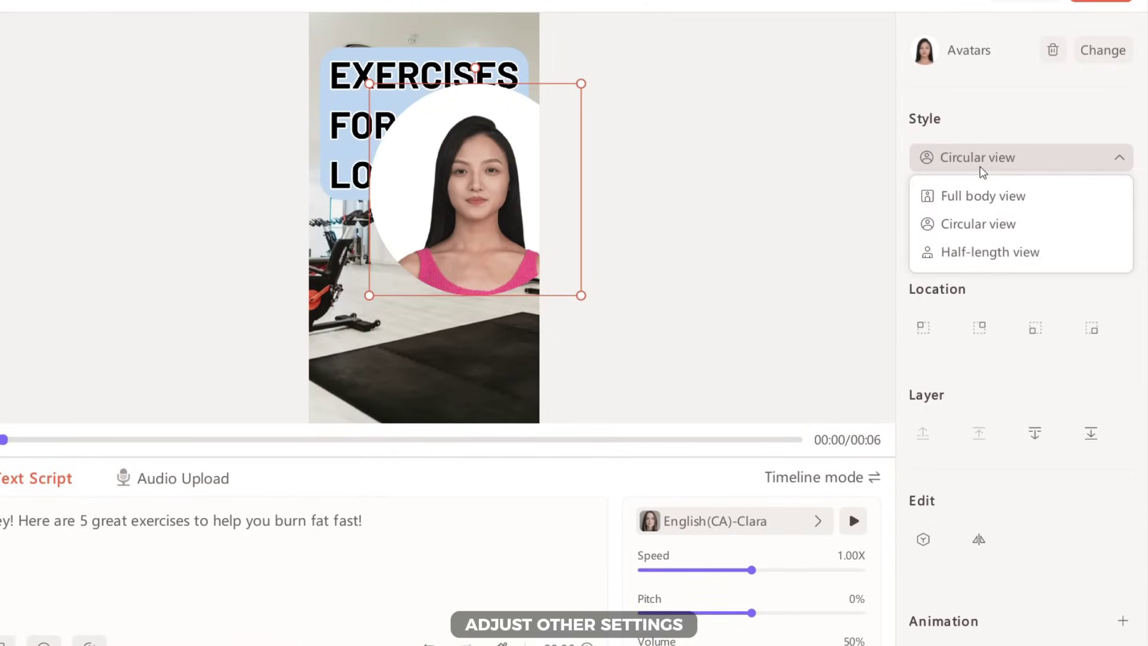
{"action": "left_click", "coordinate": [952, 250]}
{"action": "left_click", "coordinate": [978, 164]}
{"action": "left_click", "coordinate": [975, 195]}
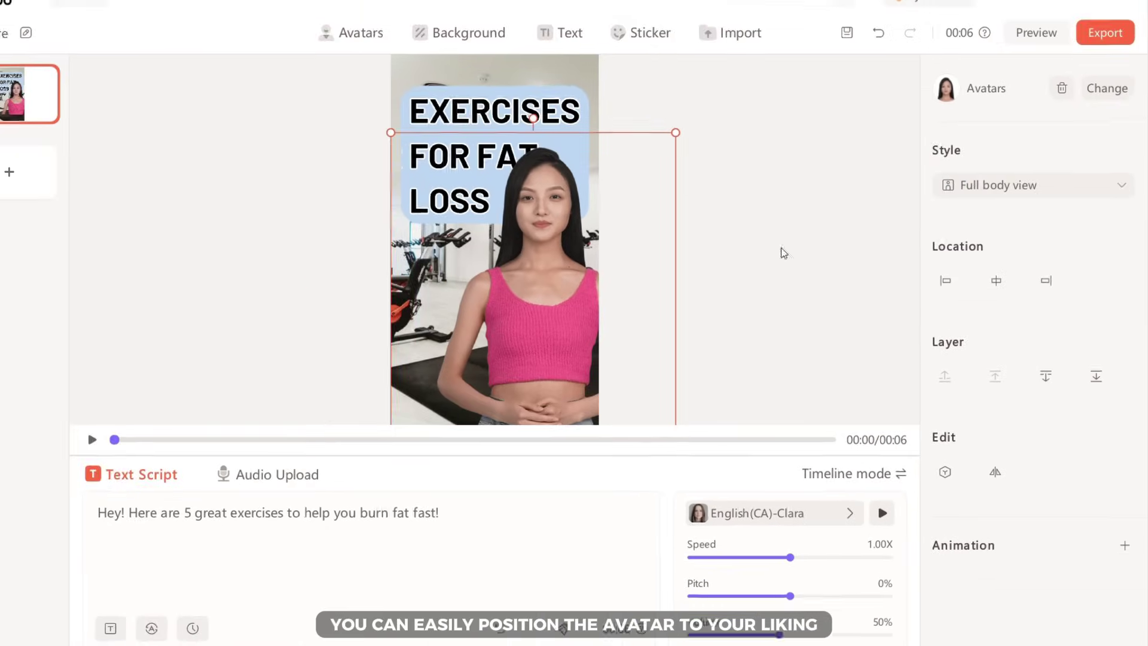
{"action": "left_click_drag", "start_coordinate": [463, 303], "coordinate": [432, 251]}
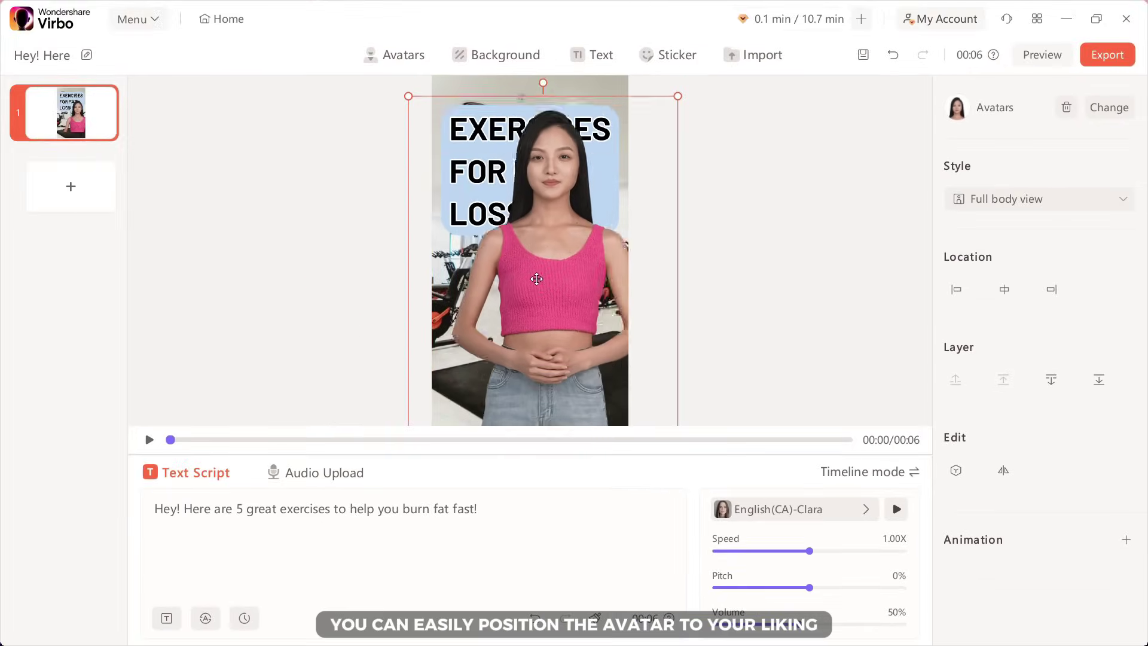
{"action": "left_click_drag", "start_coordinate": [537, 279], "coordinate": [583, 262]}
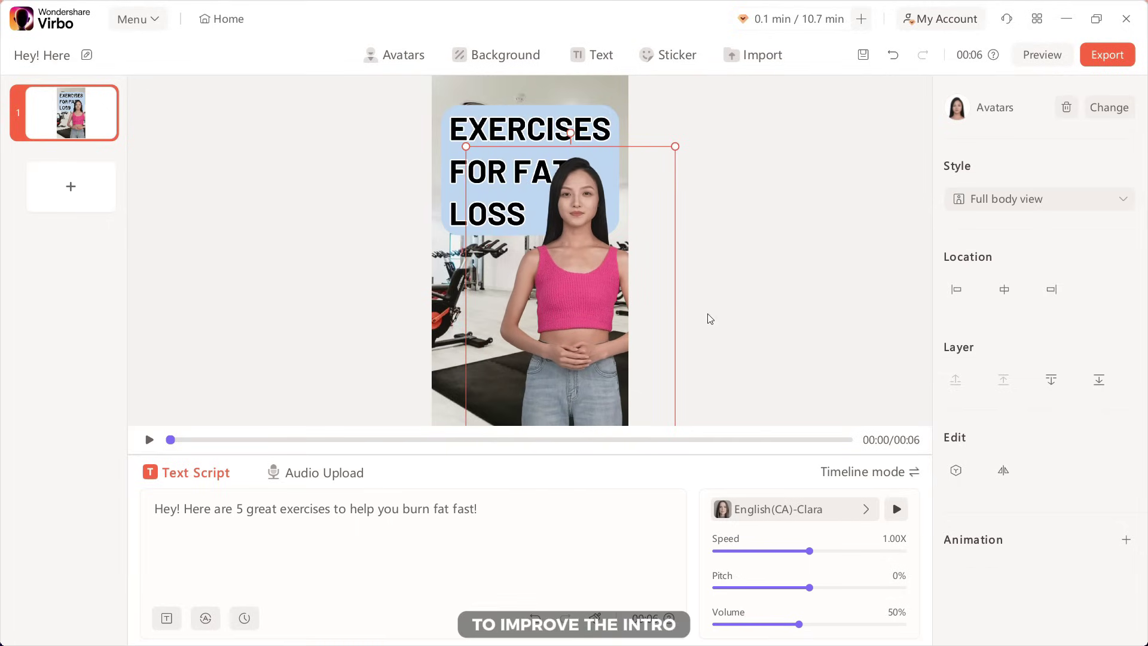
- Set the avatar's entrance animation to Up down
{"action": "left_click", "coordinate": [1126, 540]}
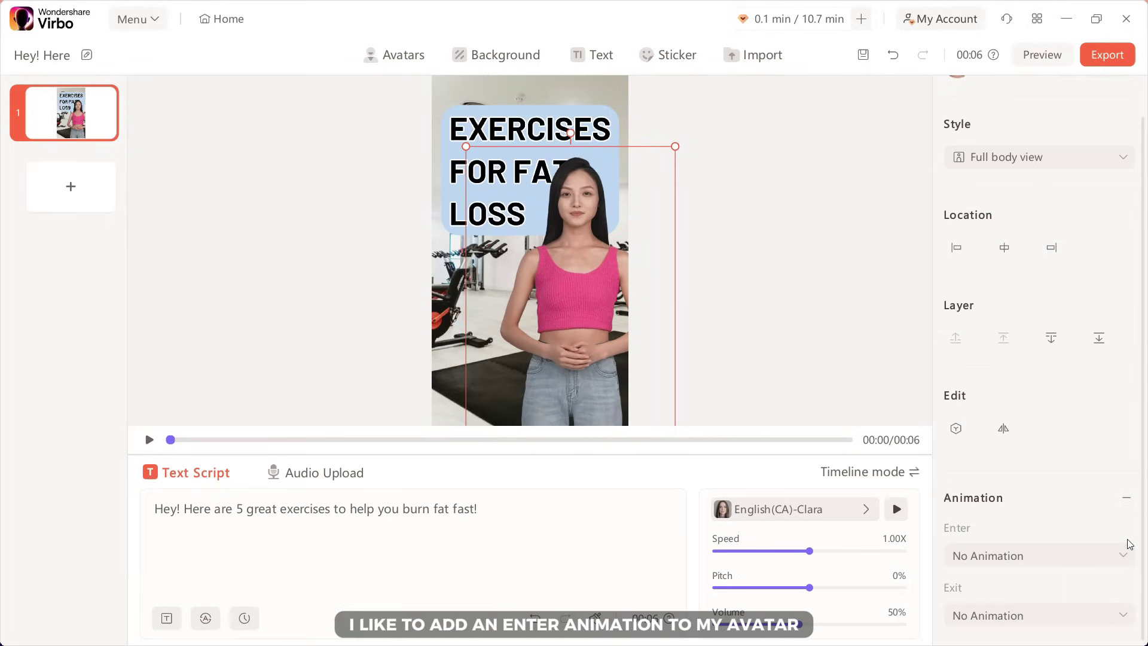
{"action": "left_click", "coordinate": [1119, 555]}
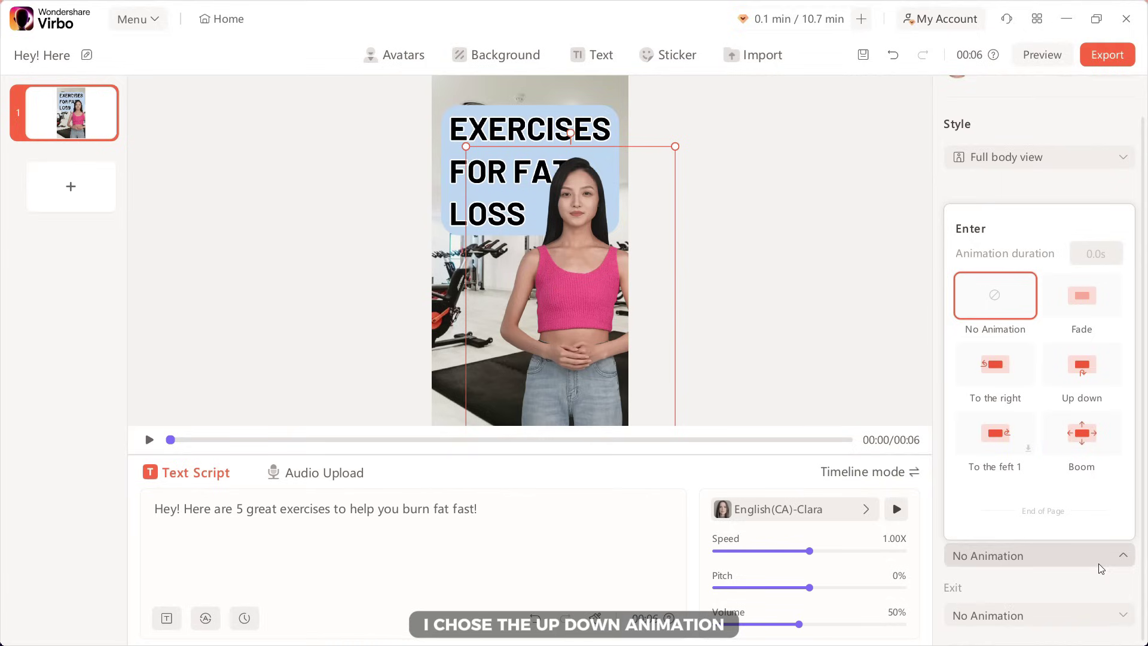
{"action": "left_click", "coordinate": [1083, 366]}
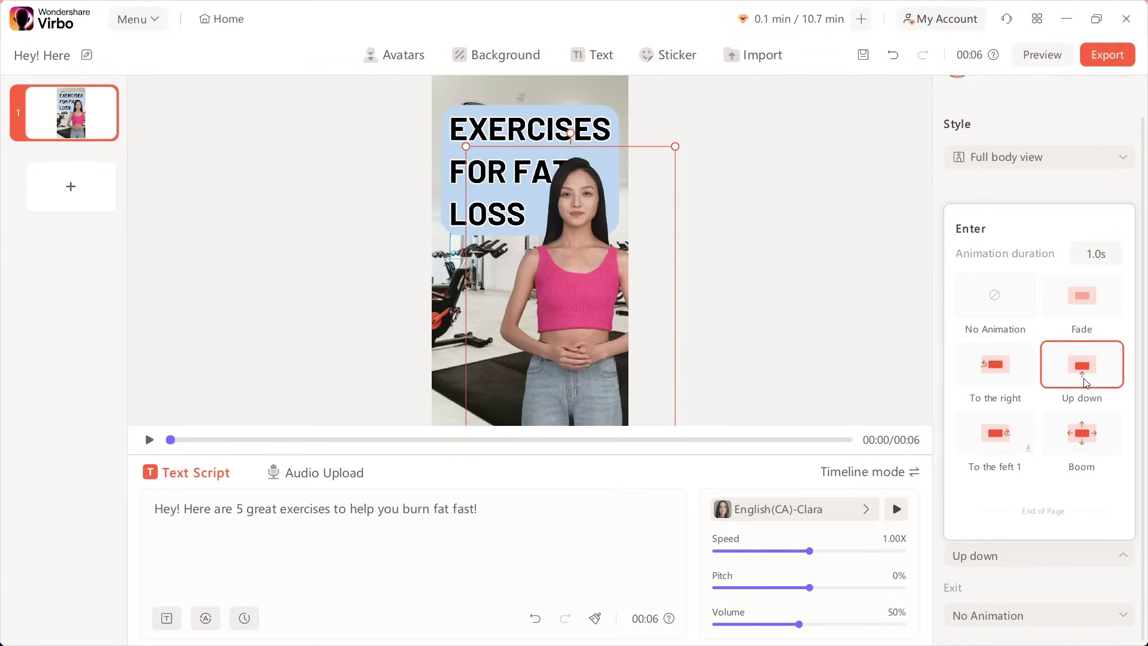
- Close the animation options, view the first scene's timeline, then return to the script view
{"action": "left_click", "coordinate": [1043, 200]}
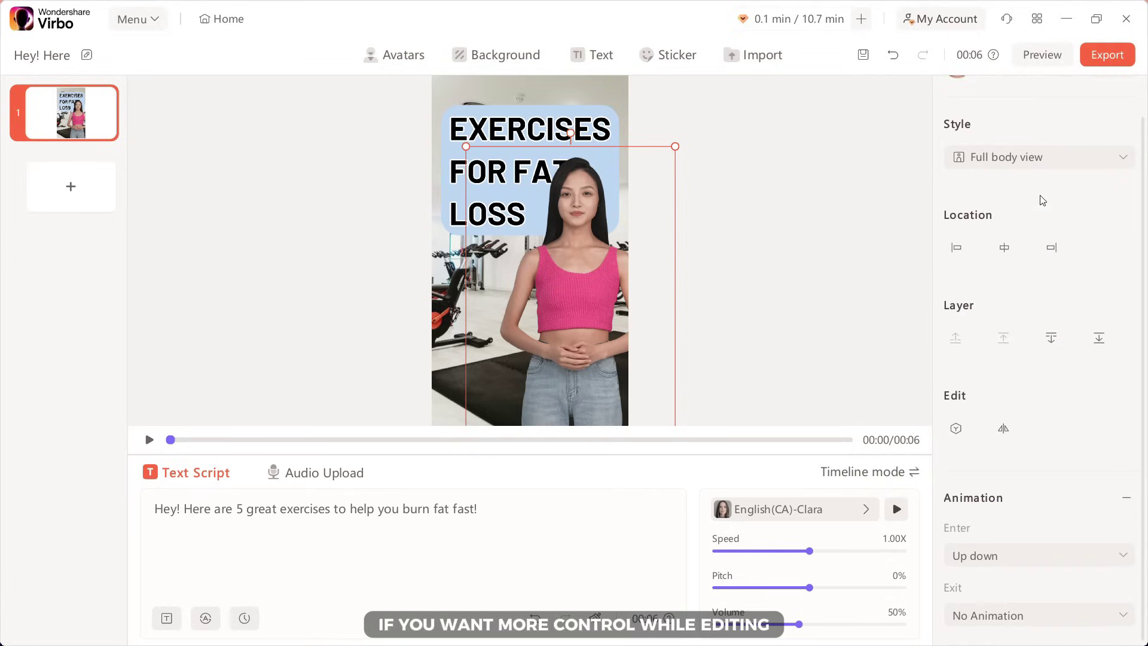
{"action": "left_click", "coordinate": [854, 472]}
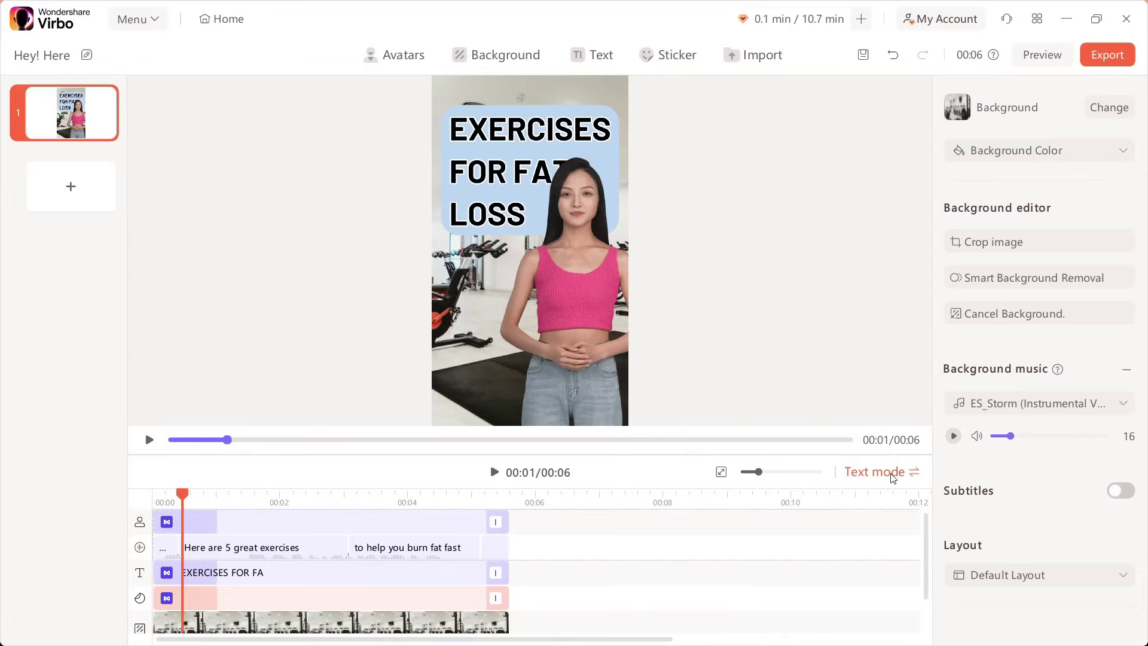
{"action": "left_click", "coordinate": [891, 472]}
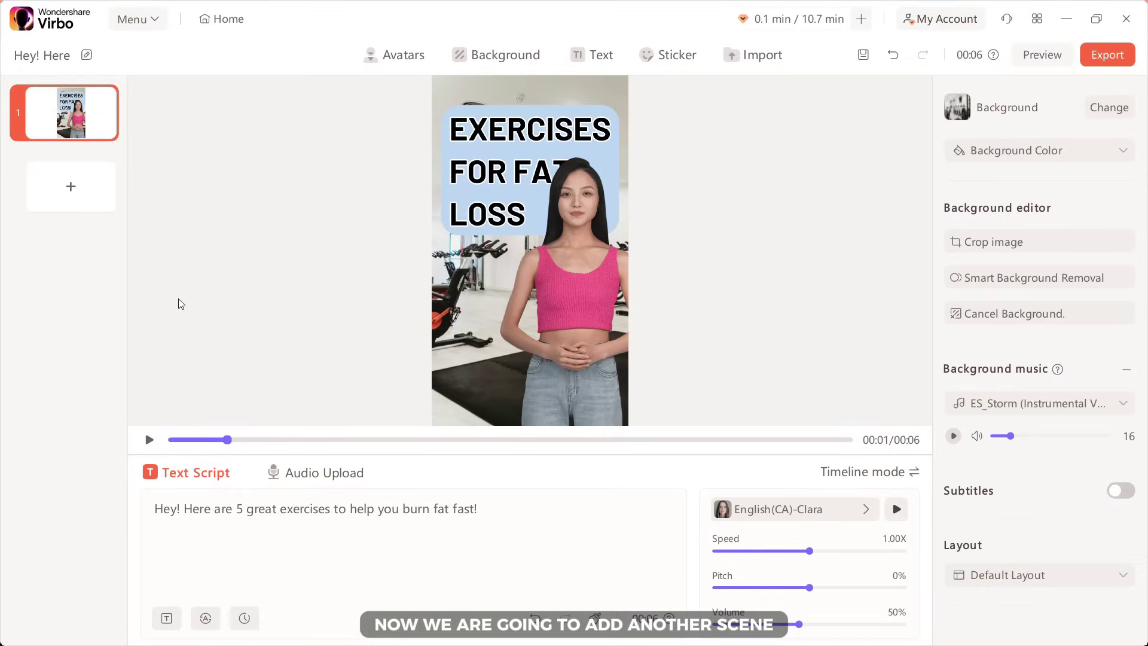
- Add two scenes: one with image and corner avatar, one with the last listed layout
{"action": "left_click", "coordinate": [72, 188]}
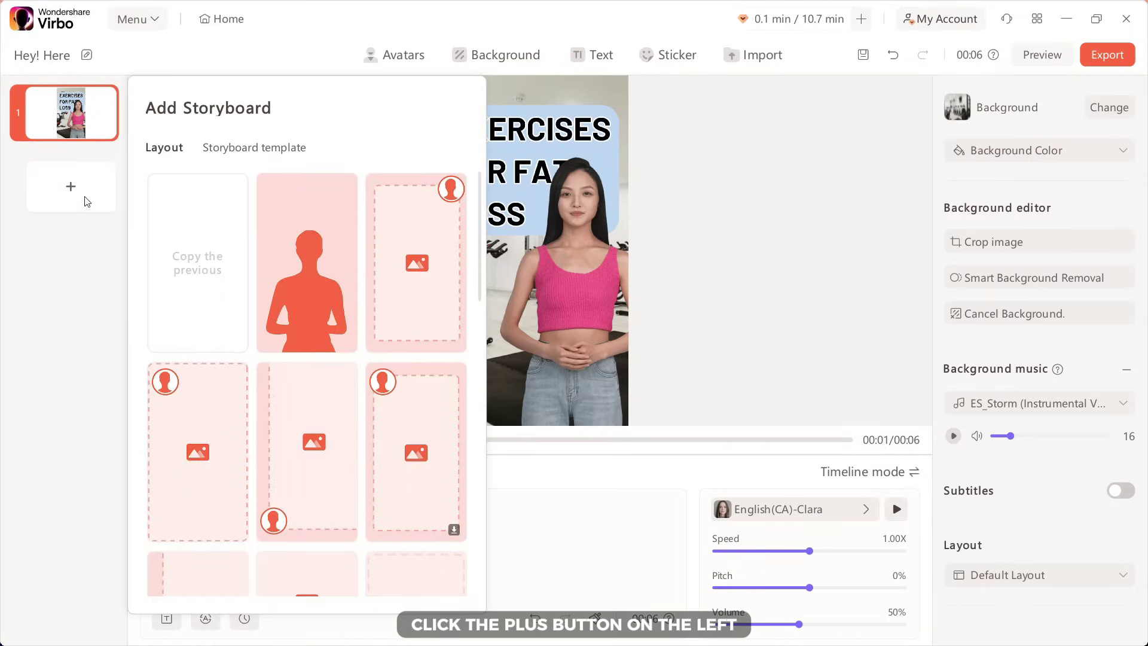
{"action": "left_click", "coordinate": [400, 306]}
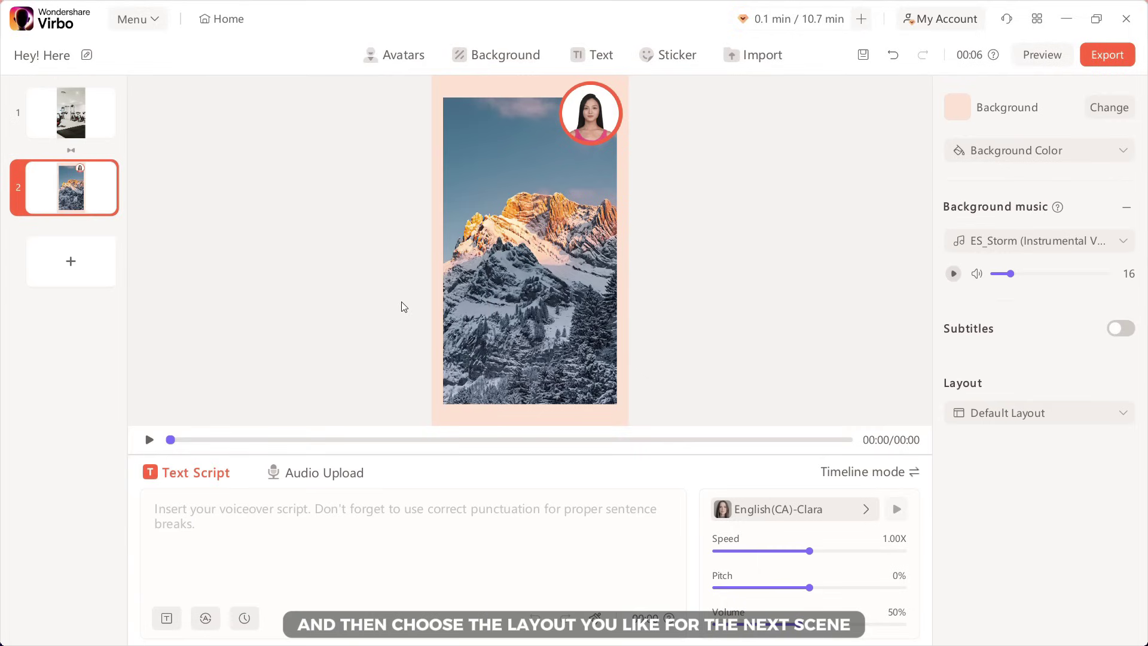
{"action": "left_click", "coordinate": [53, 256]}
{"action": "scroll", "coordinate": [255, 404], "scroll_direction": "down", "scroll_amount": 5}
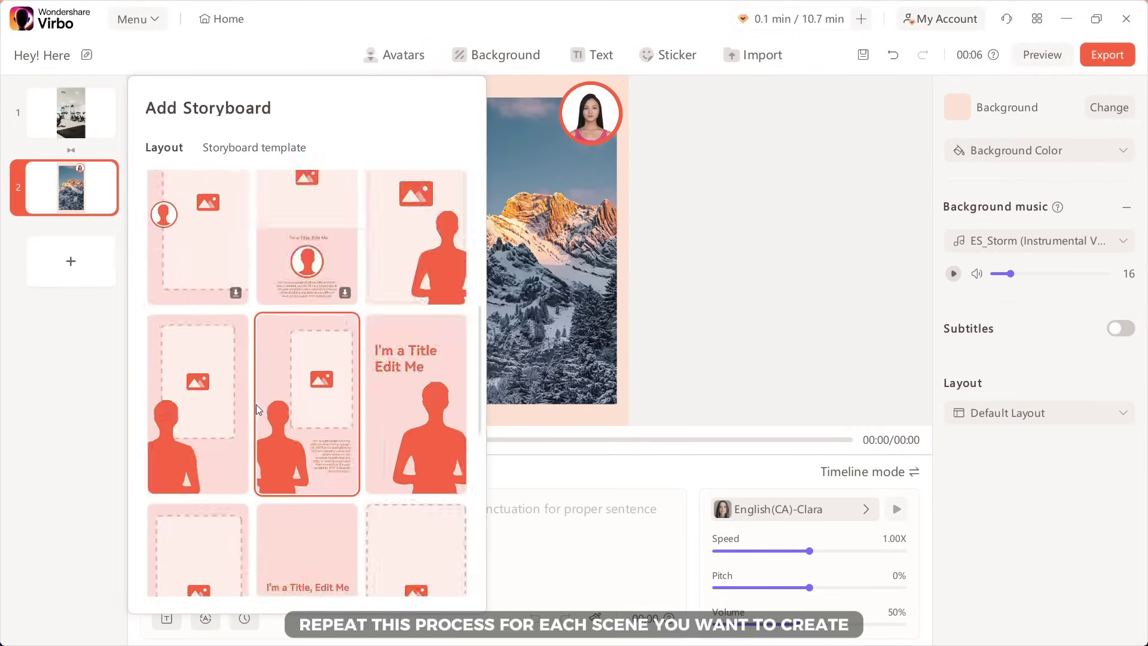
{"action": "scroll", "coordinate": [227, 454], "scroll_direction": "up", "scroll_amount": 5}
{"action": "scroll", "coordinate": [221, 469], "scroll_direction": "down", "scroll_amount": 5}
{"action": "left_click", "coordinate": [221, 468]}
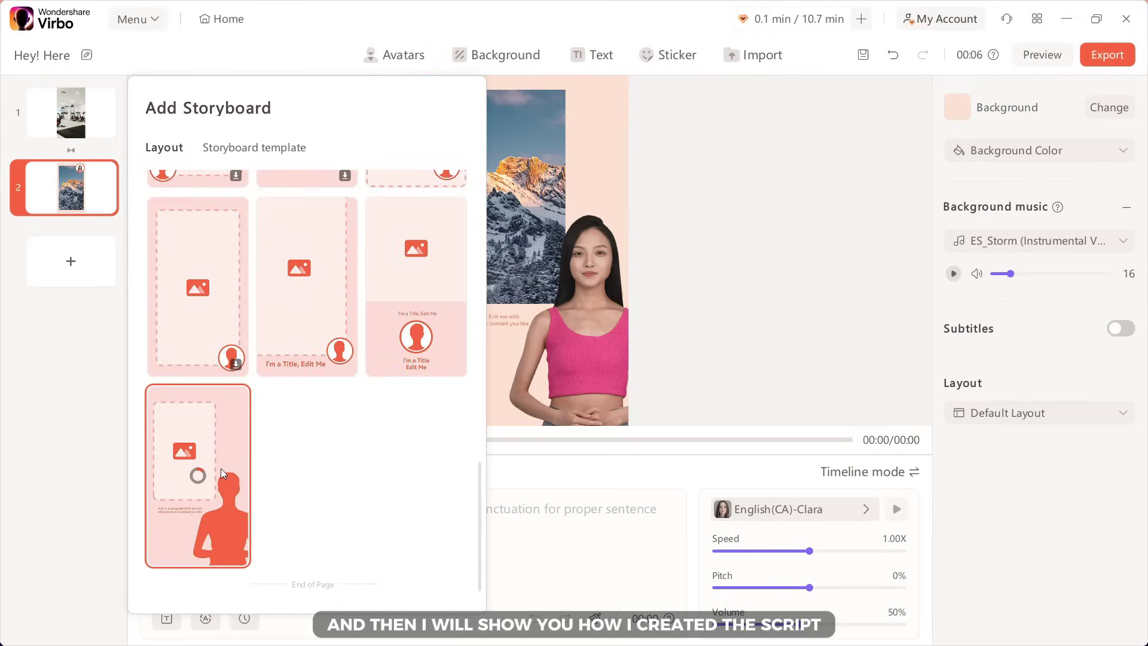
- Add an avatar-only scene, an image-layout scene and a sixth scene
{"action": "left_click", "coordinate": [58, 329]}
{"action": "scroll", "coordinate": [315, 372], "scroll_direction": "up", "scroll_amount": 5}
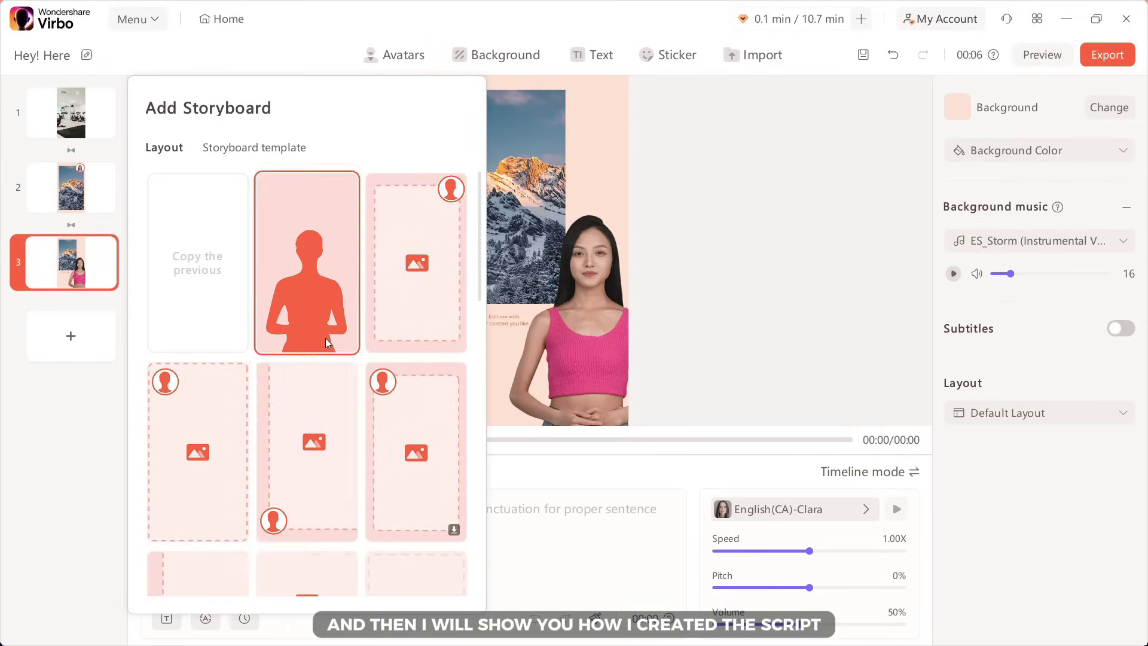
{"action": "left_click", "coordinate": [325, 338]}
{"action": "left_click", "coordinate": [72, 409]}
{"action": "left_click", "coordinate": [295, 440]}
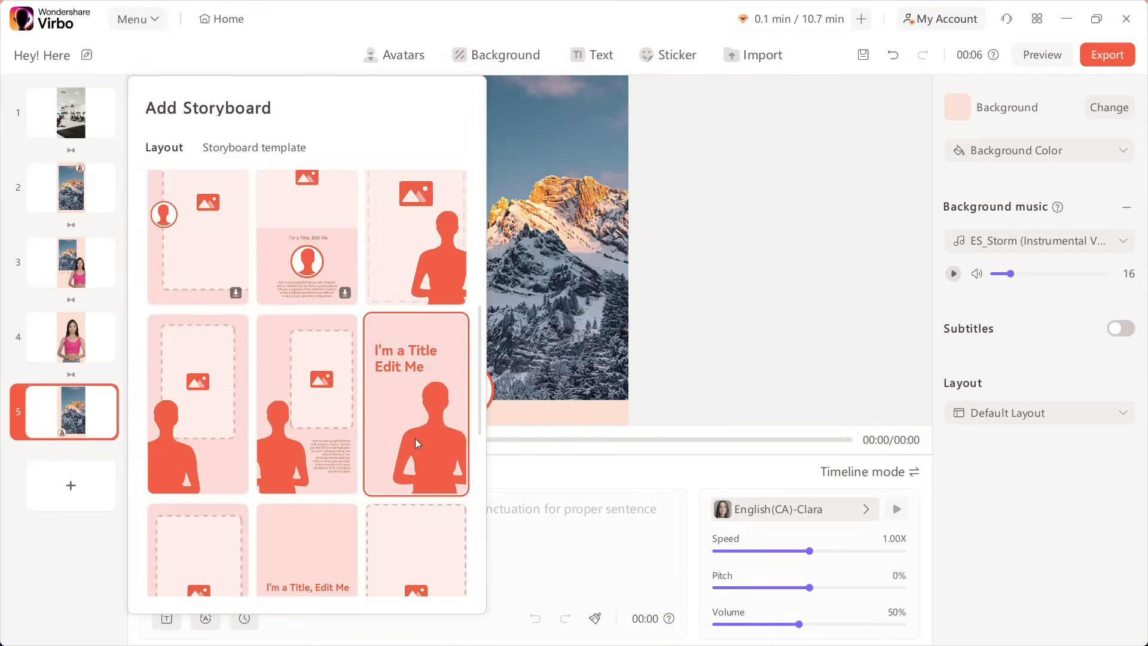
{"action": "left_click", "coordinate": [232, 433]}
- Move the avatar-only scene to the end and the avatar-over-mountain scene to fourth, then select scene 2
{"action": "left_click_drag", "start_coordinate": [92, 346], "coordinate": [87, 472]}
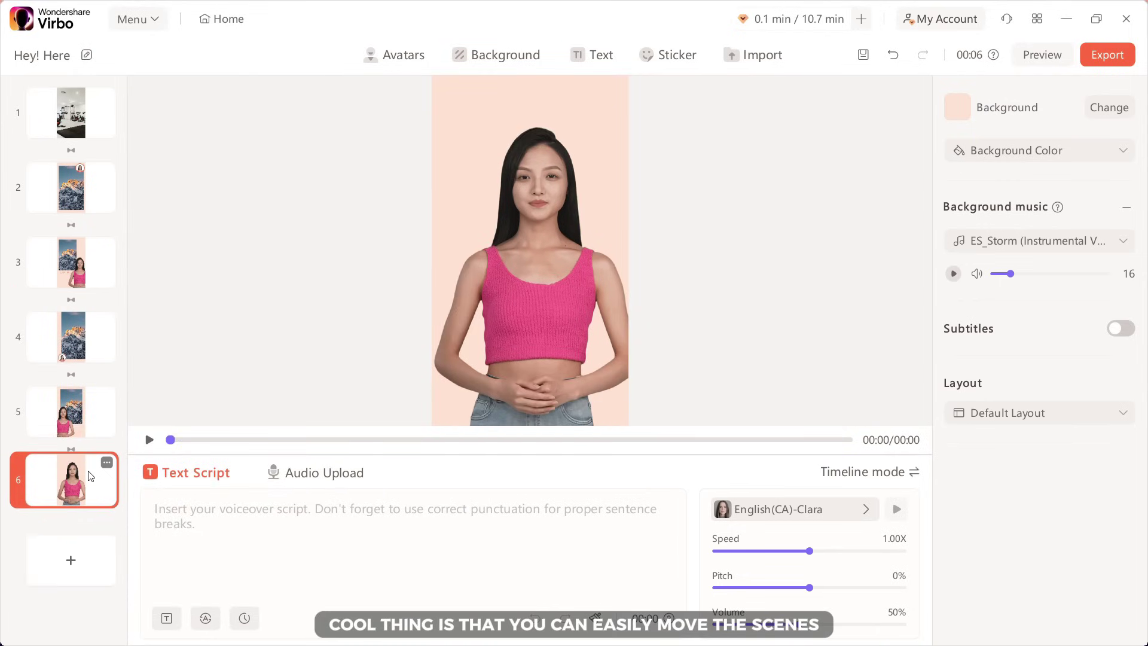
{"action": "left_click_drag", "start_coordinate": [94, 422], "coordinate": [92, 335]}
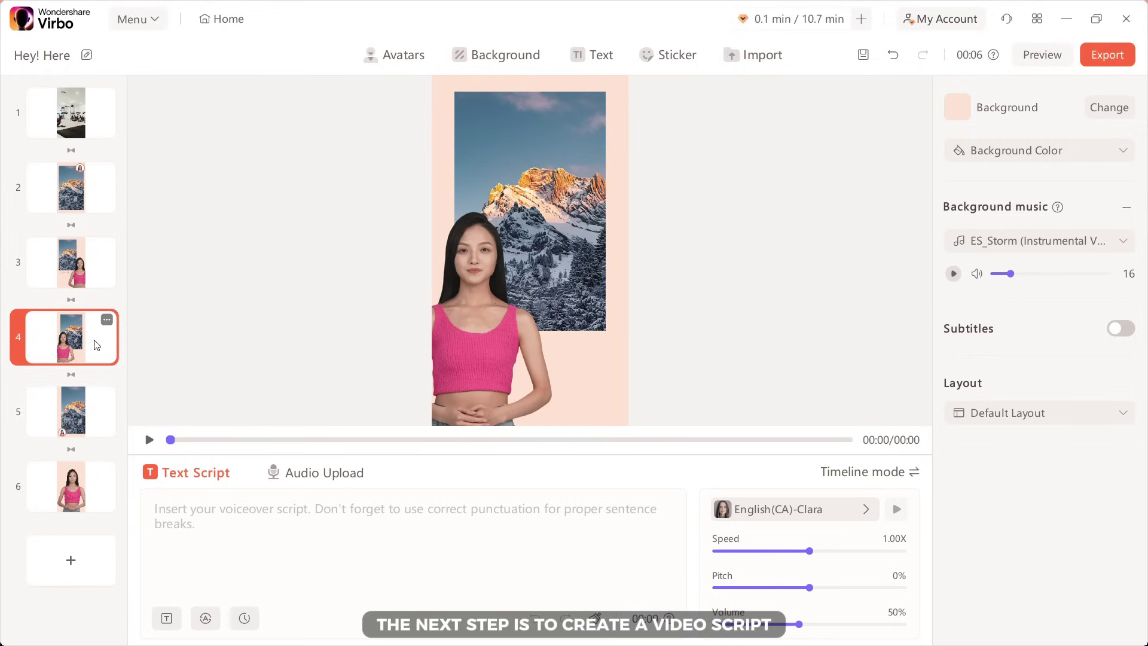
{"action": "left_click", "coordinate": [90, 197]}
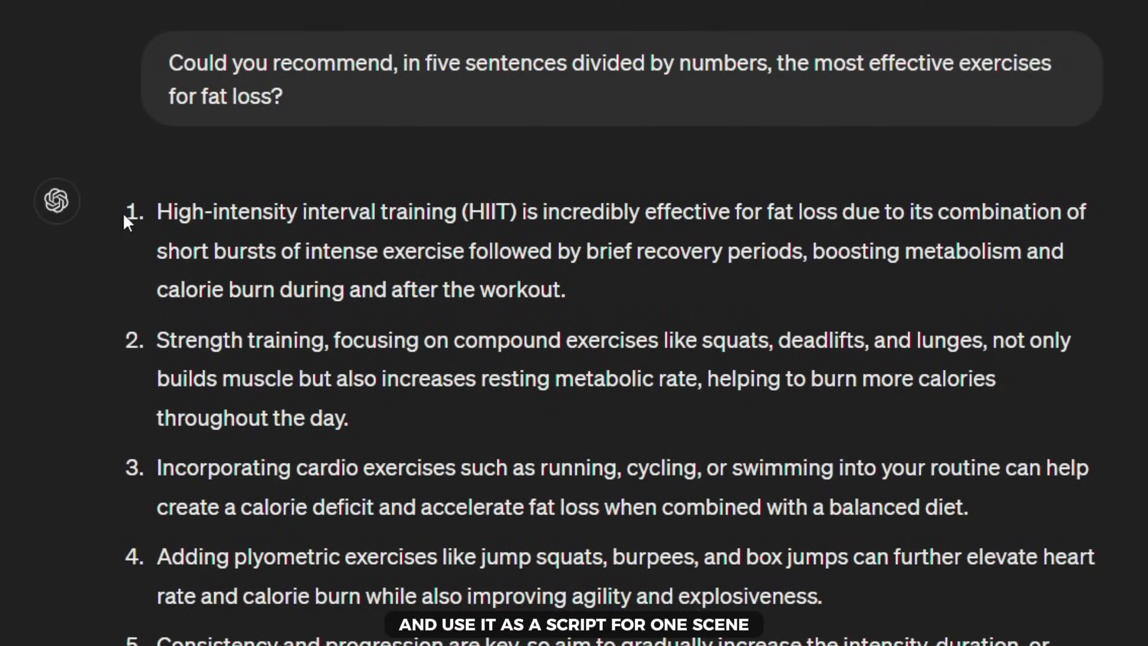
- Copy ChatGPT's first numbered sentence about high-intensity interval training
{"action": "left_click_drag", "start_coordinate": [156, 211], "coordinate": [642, 299]}
{"action": "key", "text": "ctrl+c"}
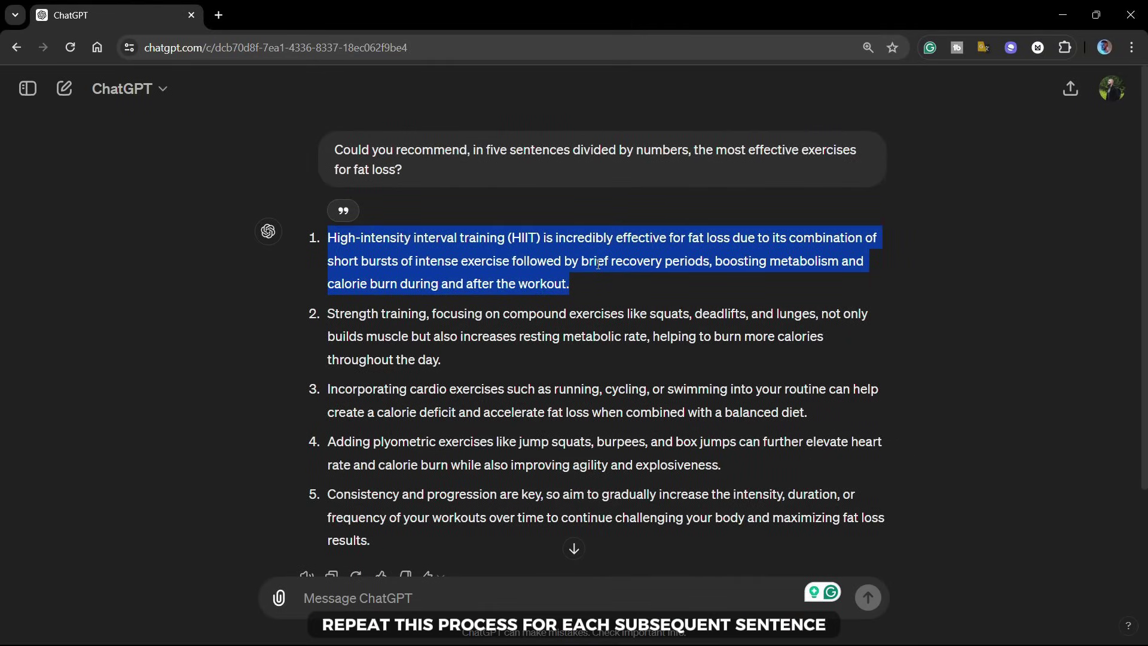
{"action": "right_click", "coordinate": [682, 272]}
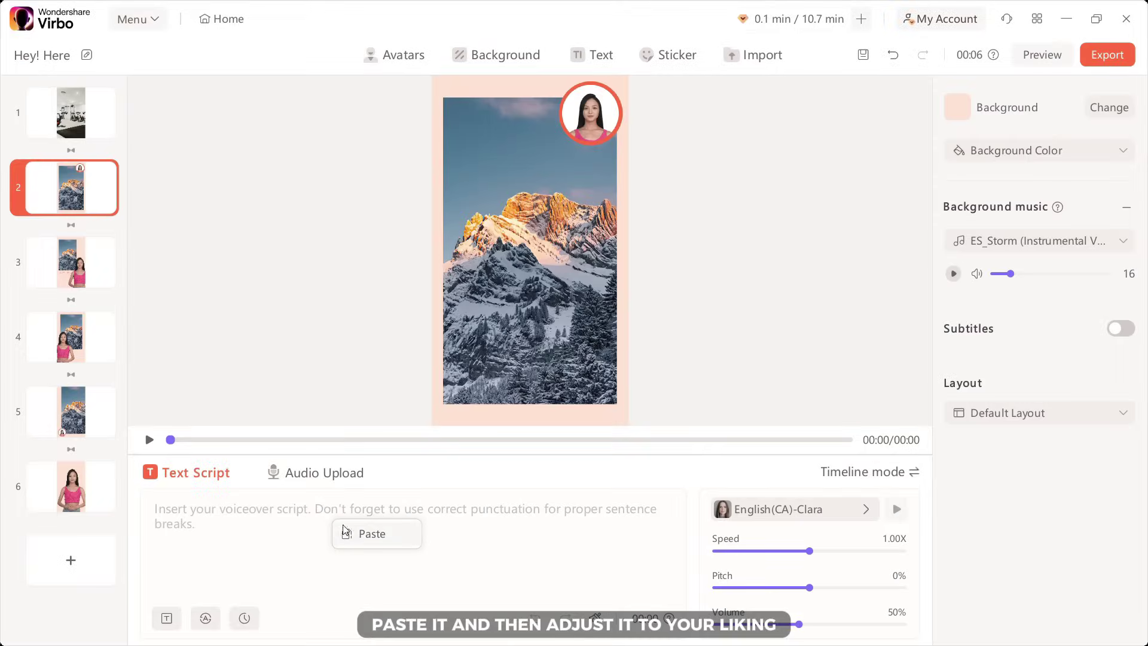
- Paste the HIIT sentence as scene 2's script and upload a right-shifted, cropped gym photo background
{"action": "left_click", "coordinate": [370, 533]}
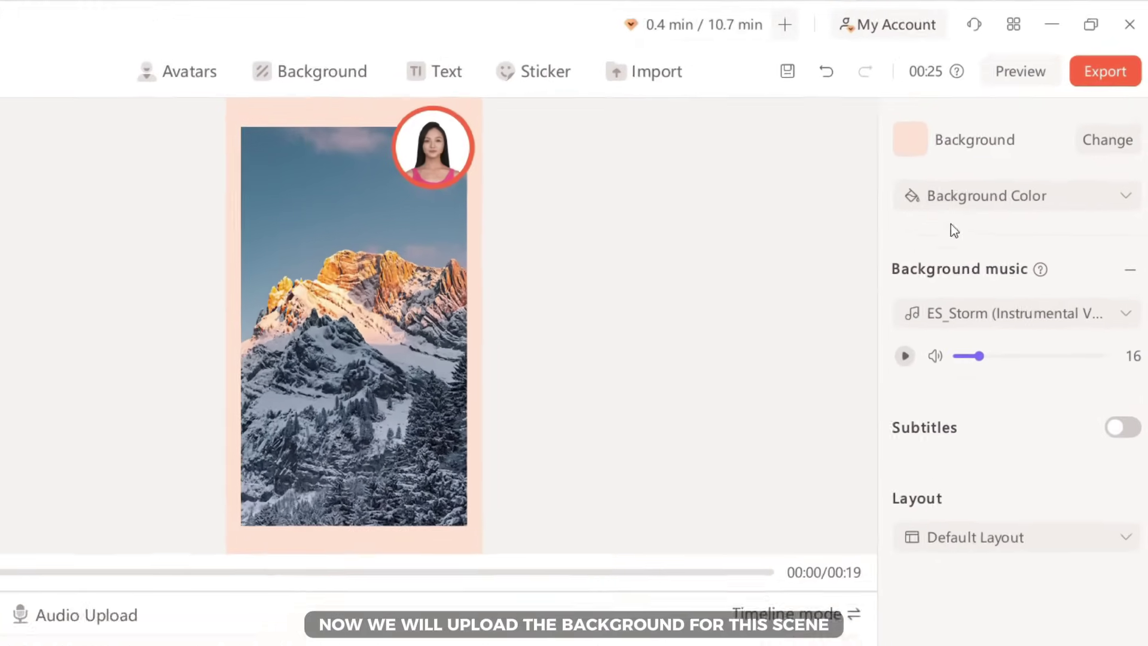
{"action": "left_click", "coordinate": [1086, 144]}
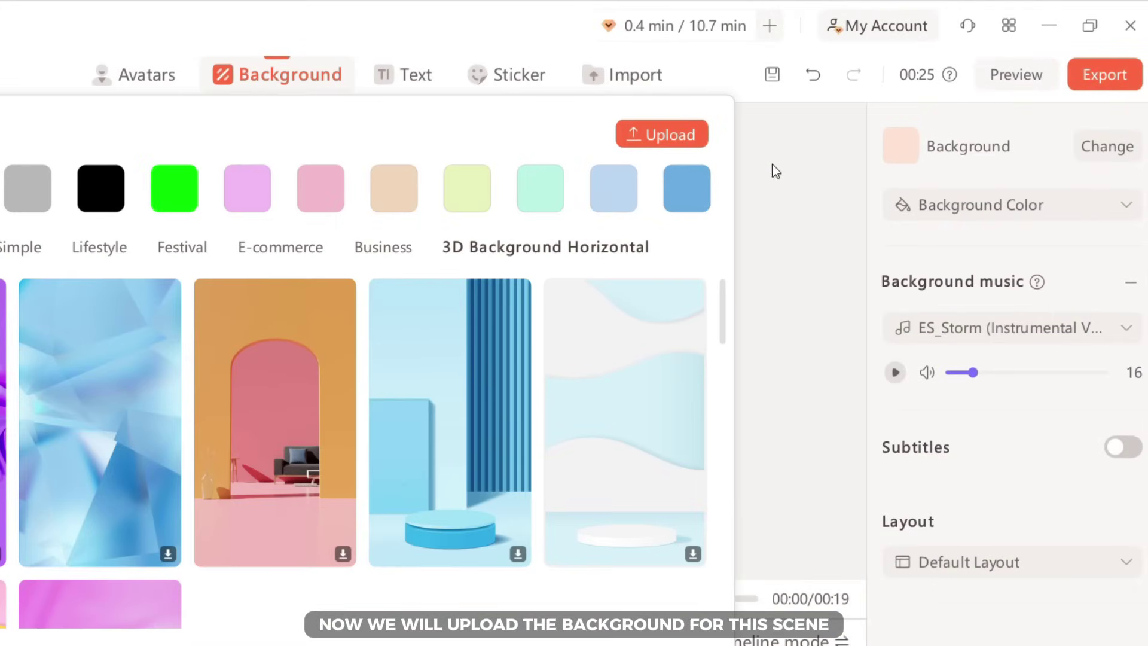
{"action": "left_click", "coordinate": [662, 134]}
{"action": "left_click", "coordinate": [261, 223]}
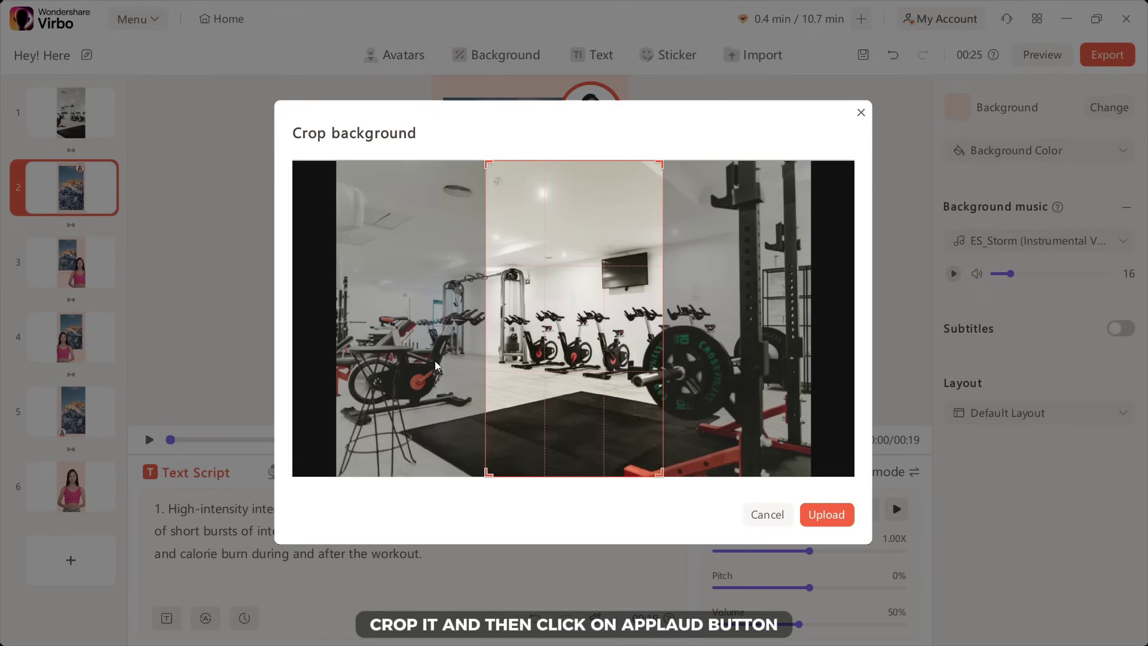
{"action": "left_click_drag", "start_coordinate": [597, 335], "coordinate": [717, 335]}
{"action": "left_click", "coordinate": [825, 512]}
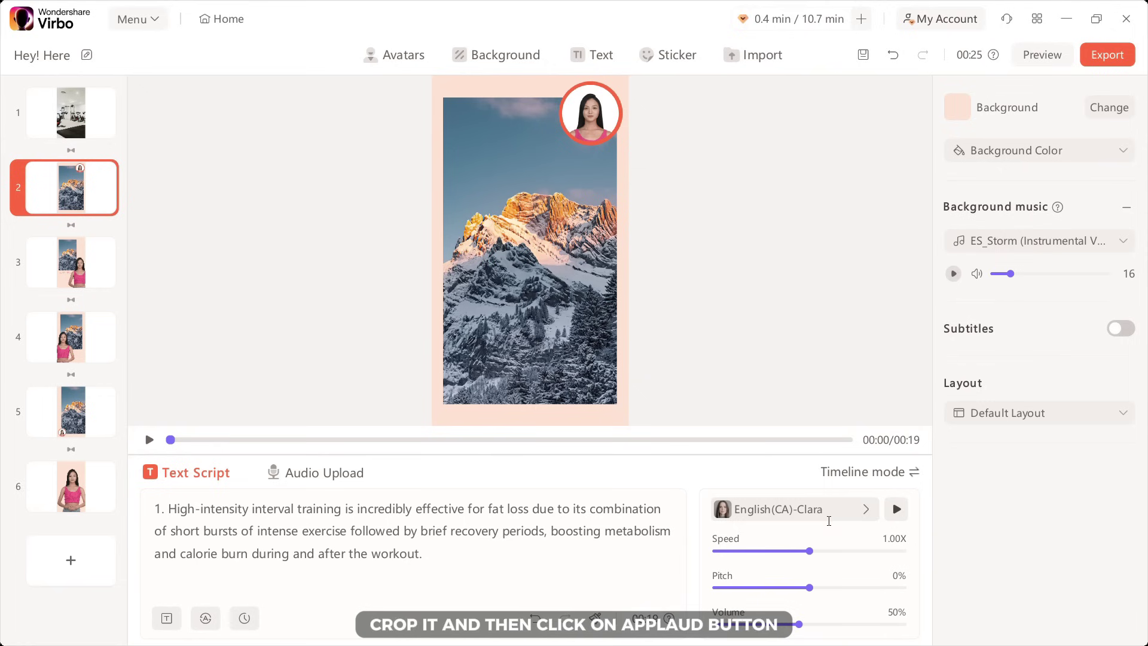
- Replace the mountain image with imported battle-ropes footage
{"action": "left_click", "coordinate": [517, 289]}
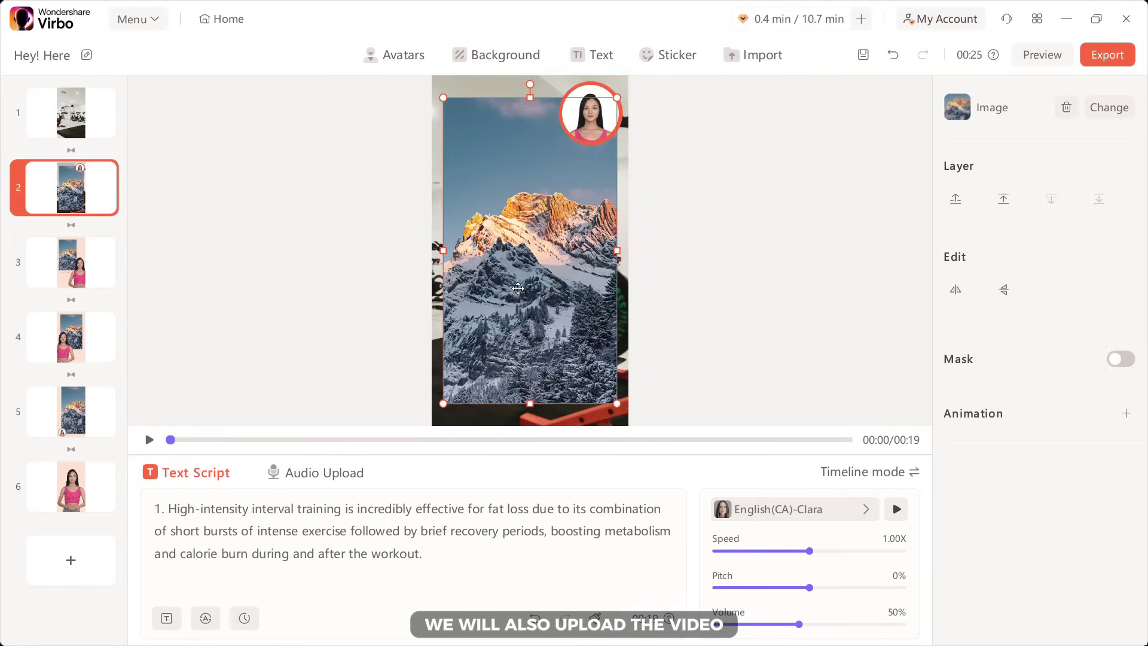
{"action": "left_click", "coordinate": [1103, 109]}
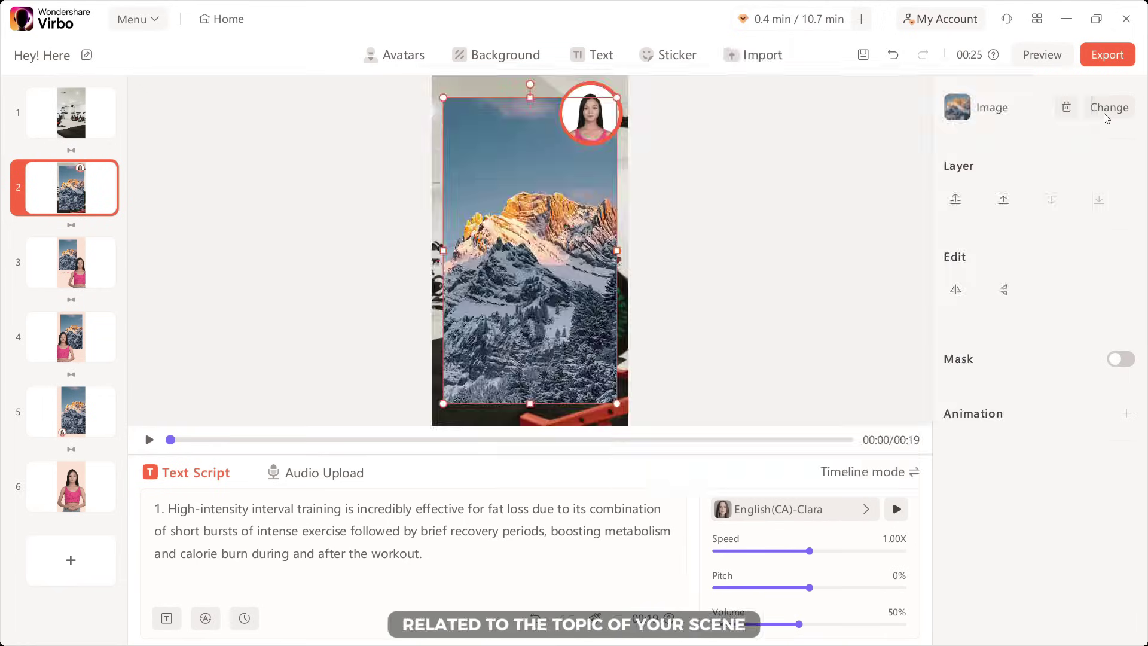
{"action": "left_click", "coordinate": [1103, 109]}
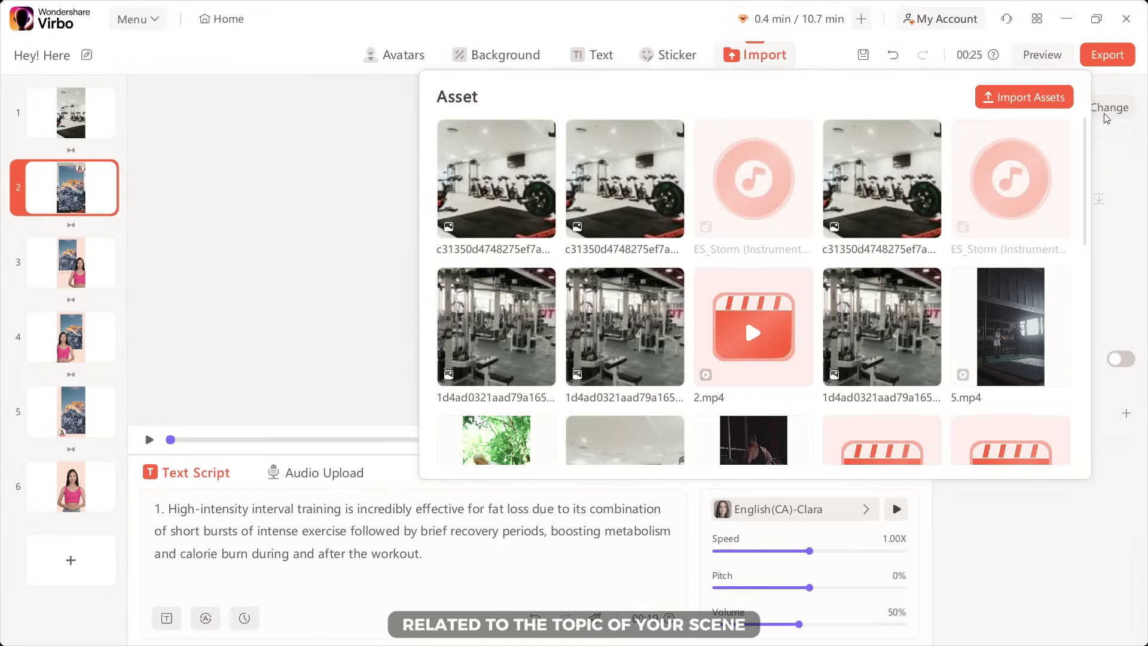
{"action": "left_click", "coordinate": [1024, 96]}
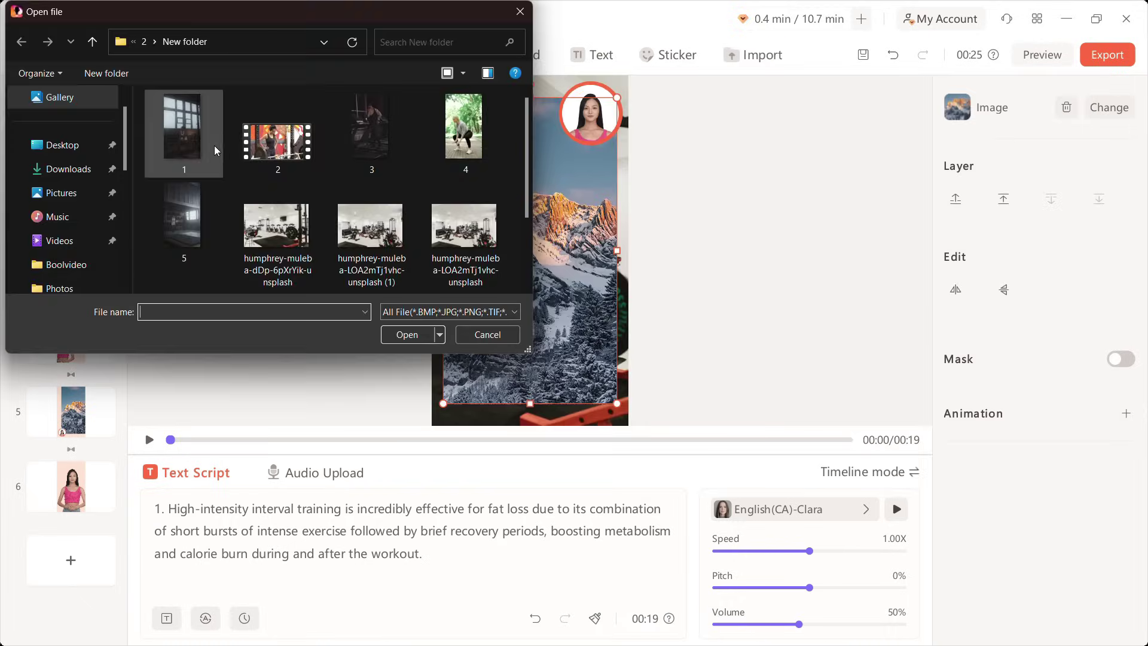
{"action": "double_click", "coordinate": [214, 146]}
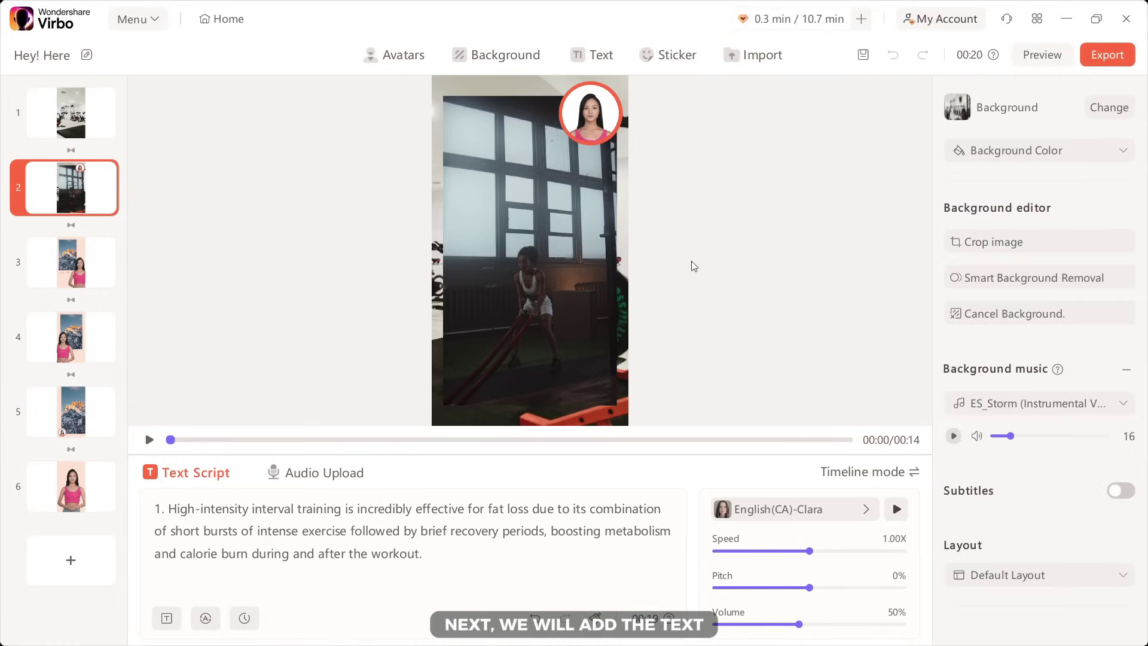
- Add a yellow-highlighted caption text box, clear its placeholder, and move it to the video's bottom
{"action": "left_click", "coordinate": [595, 57]}
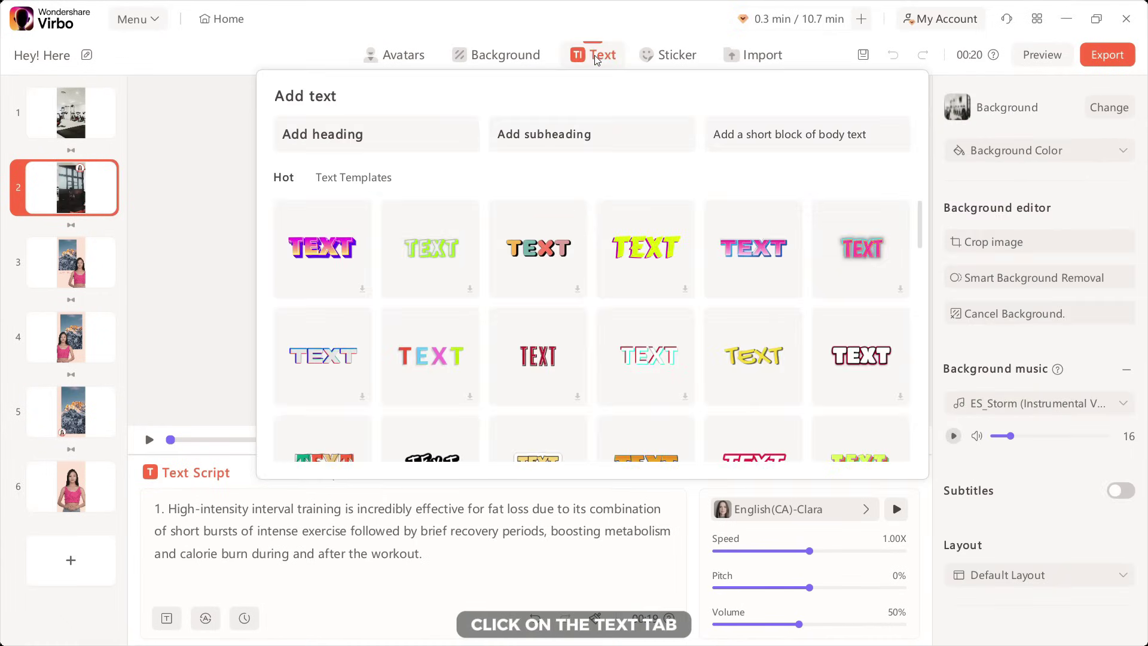
{"action": "left_click", "coordinate": [385, 188]}
{"action": "scroll", "coordinate": [400, 231], "scroll_direction": "down", "scroll_amount": 3}
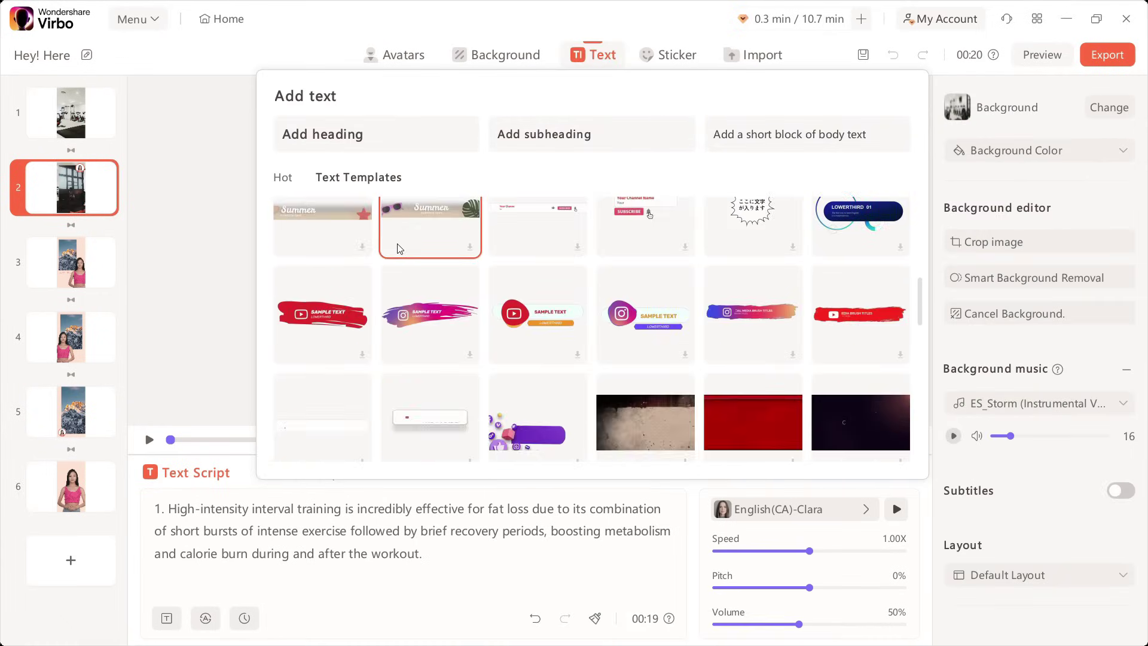
{"action": "left_click", "coordinate": [285, 178]}
{"action": "scroll", "coordinate": [389, 315], "scroll_direction": "down", "scroll_amount": 5}
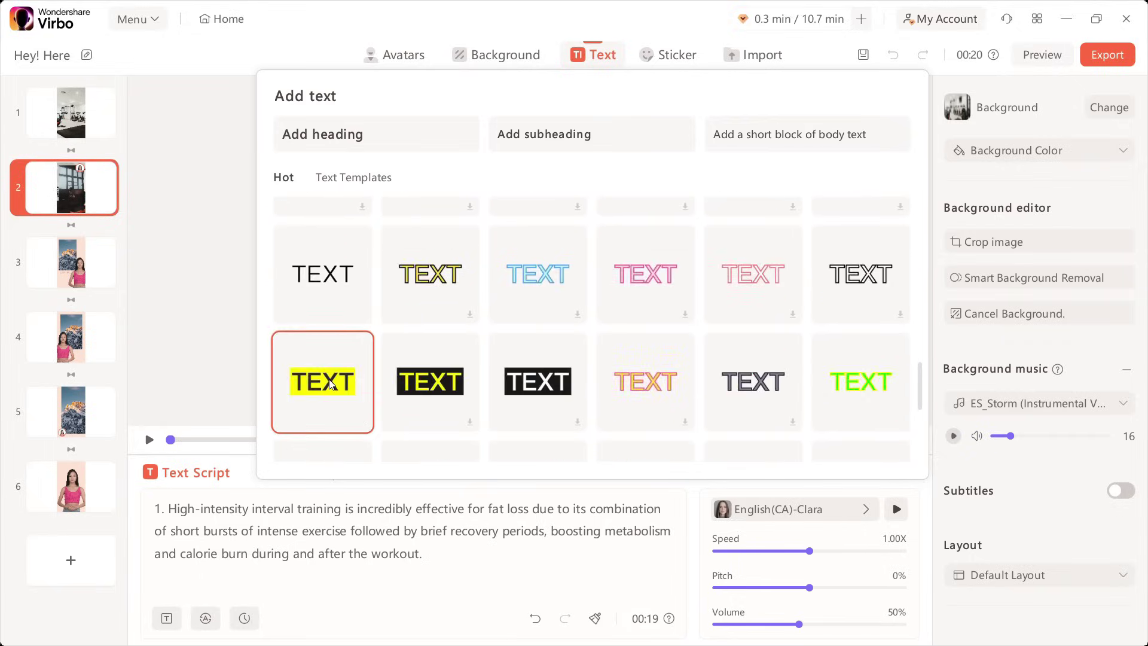
{"action": "left_click", "coordinate": [331, 383]}
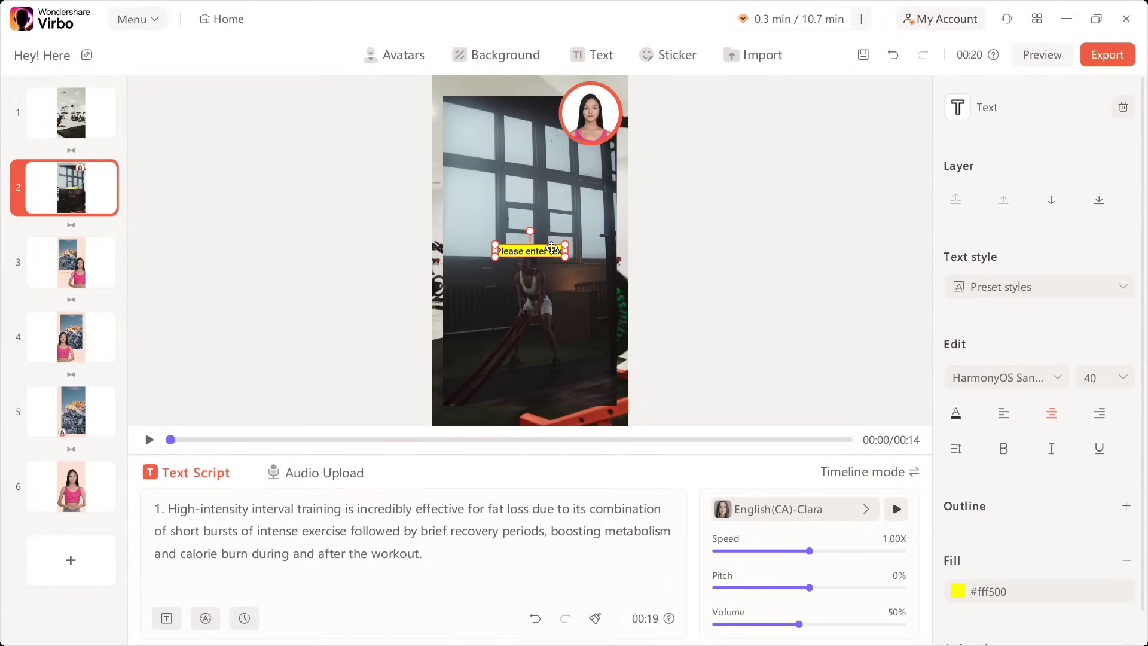
{"action": "key", "text": "BackSpace"}
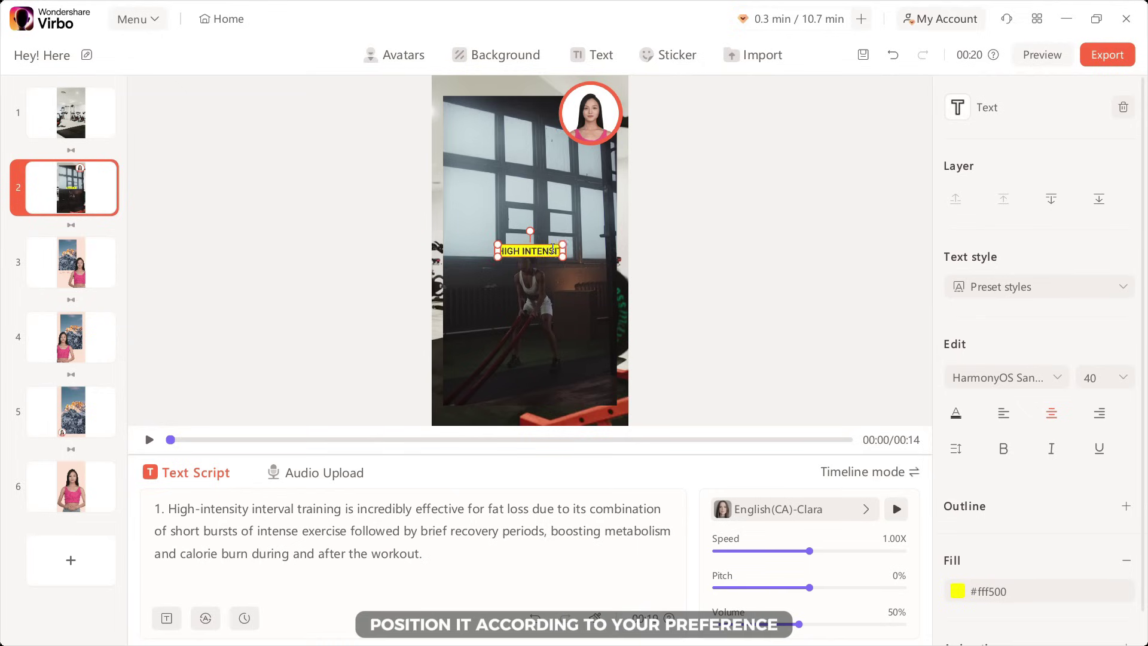
{"action": "left_click_drag", "start_coordinate": [610, 257], "coordinate": [584, 399]}
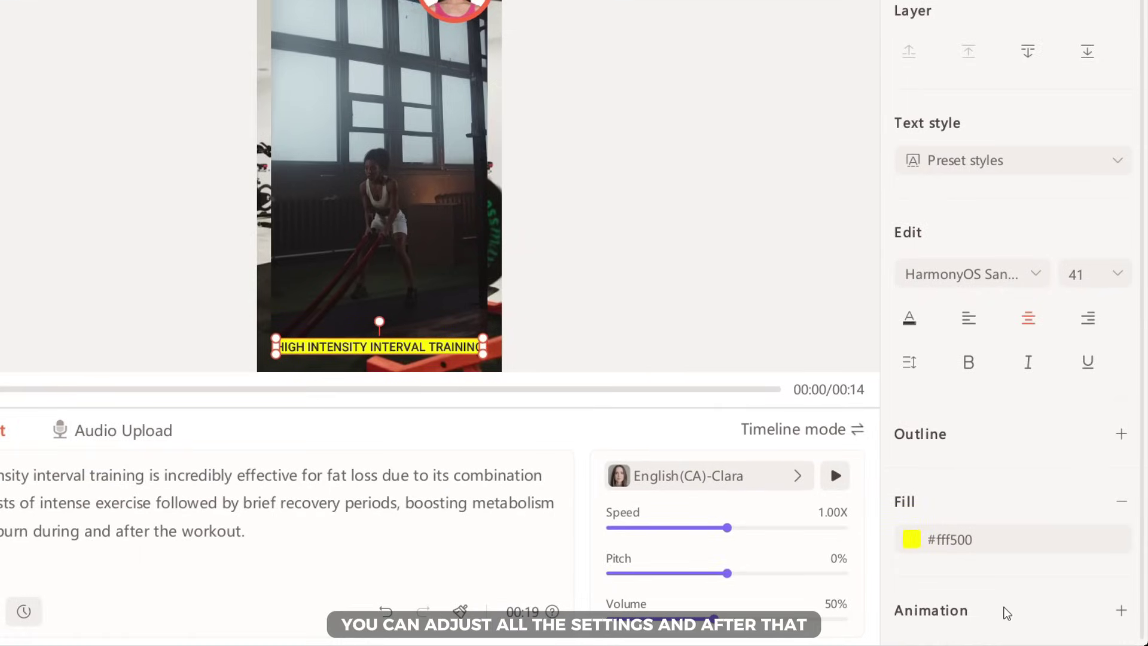
- Give the caption a Typing in entrance and an Up down exit animation
{"action": "left_click", "coordinate": [1120, 610]}
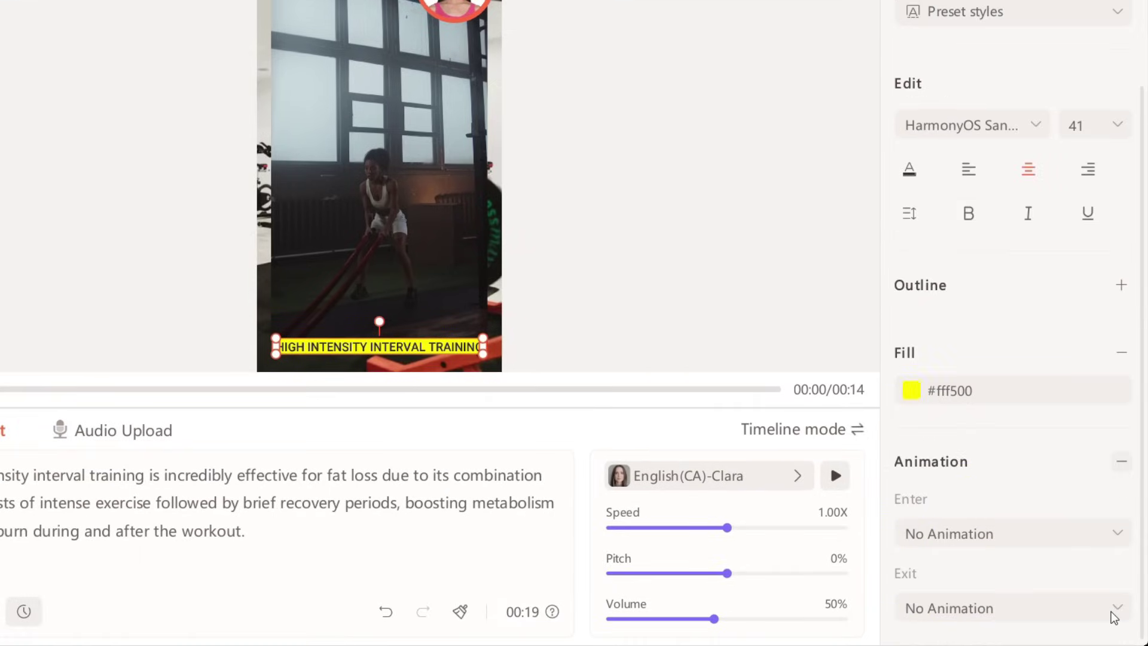
{"action": "left_click", "coordinate": [1076, 541]}
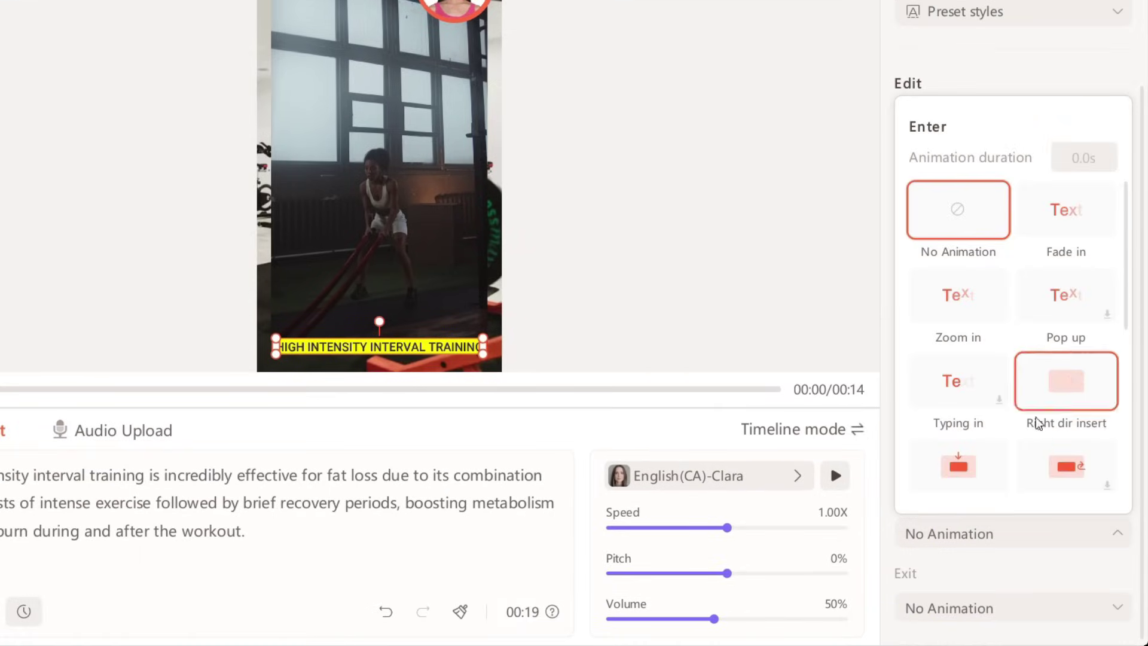
{"action": "left_click", "coordinate": [973, 373]}
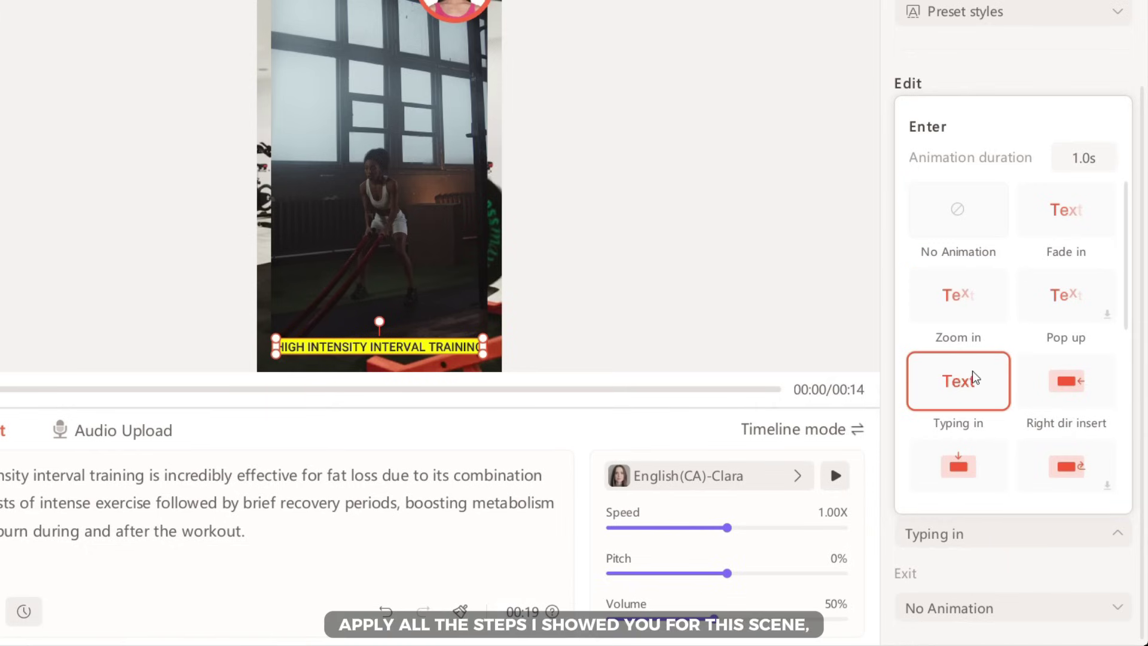
{"action": "left_click", "coordinate": [990, 608]}
{"action": "scroll", "coordinate": [1014, 418], "scroll_direction": "down", "scroll_amount": 5}
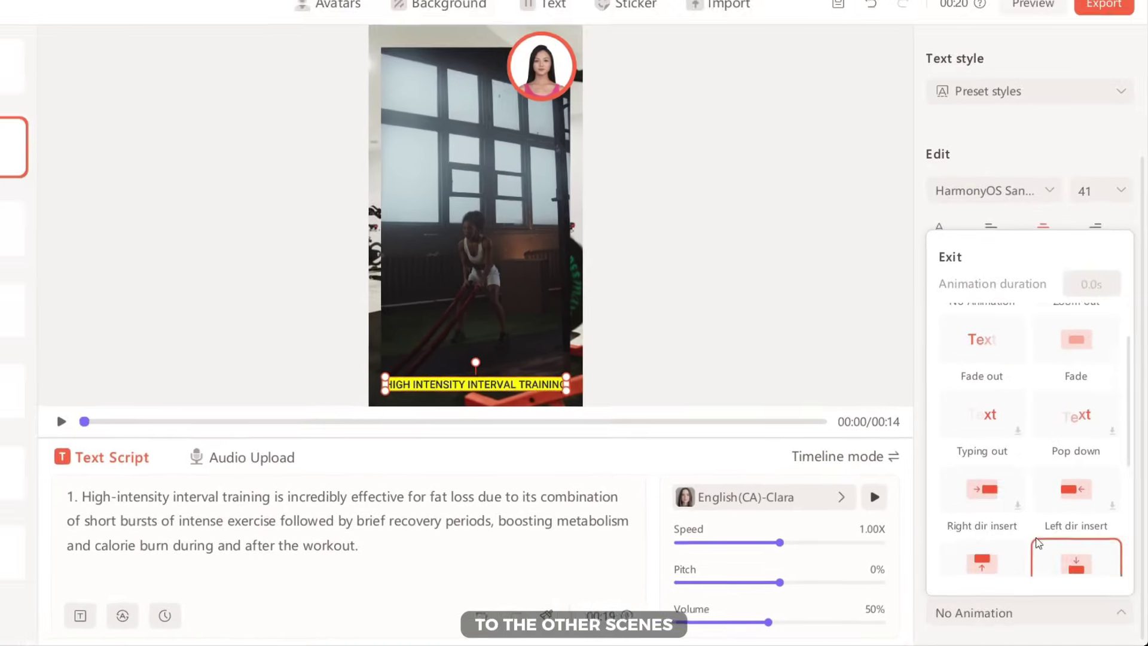
{"action": "left_click", "coordinate": [1065, 487]}
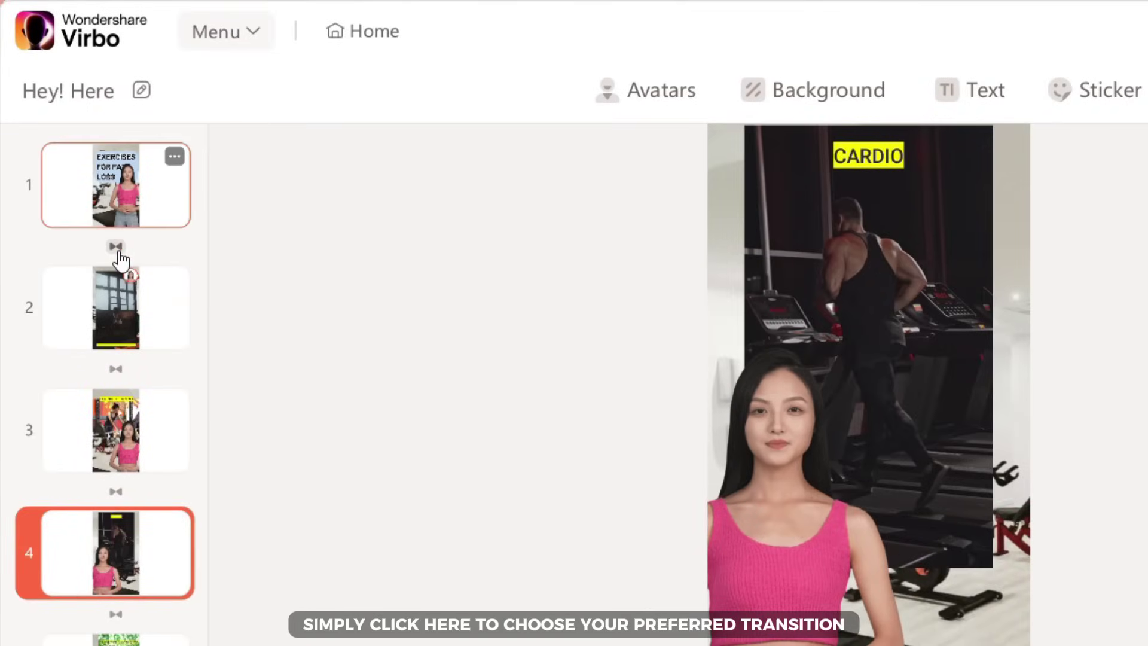
- Add a transition between scenes 1 and 2, and New Media after scene 2
{"action": "left_click", "coordinate": [117, 250]}
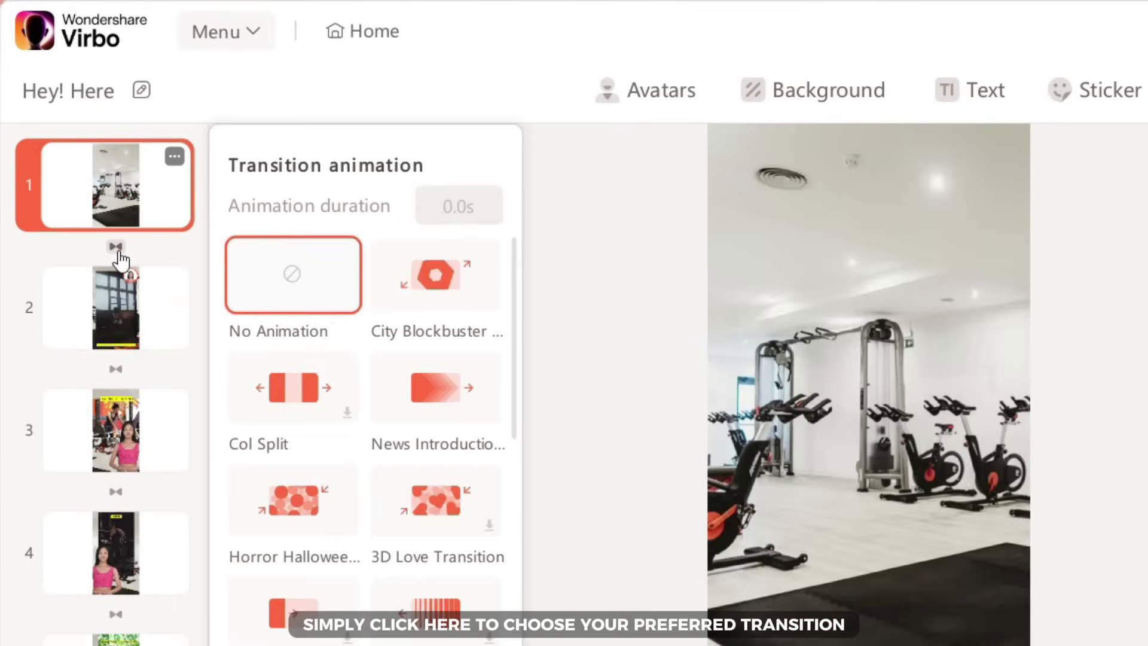
{"action": "left_click", "coordinate": [443, 295]}
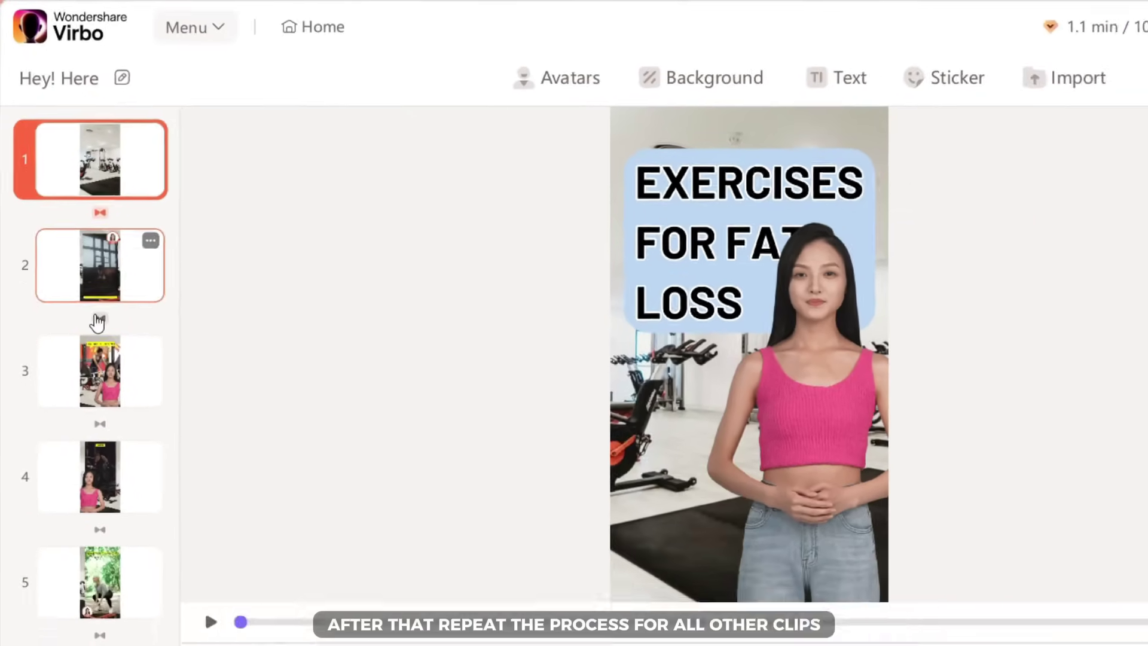
{"action": "left_click", "coordinate": [113, 370]}
{"action": "scroll", "coordinate": [311, 623], "scroll_direction": "down", "scroll_amount": 1}
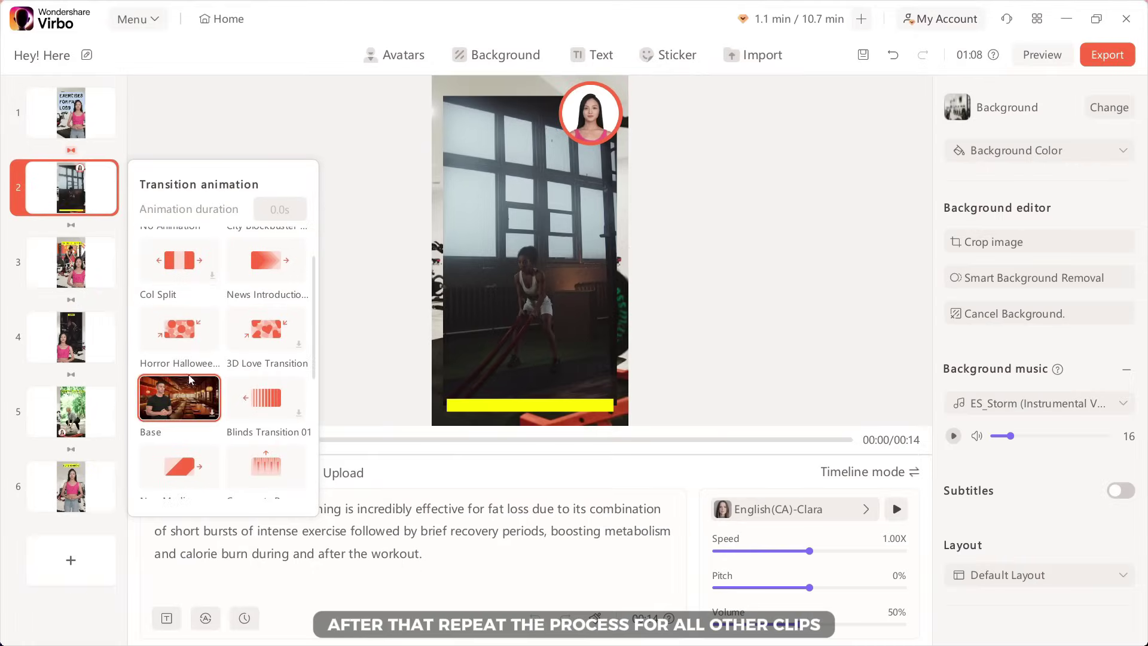
{"action": "scroll", "coordinate": [191, 385], "scroll_direction": "down", "scroll_amount": 1}
{"action": "left_click", "coordinate": [190, 400]}
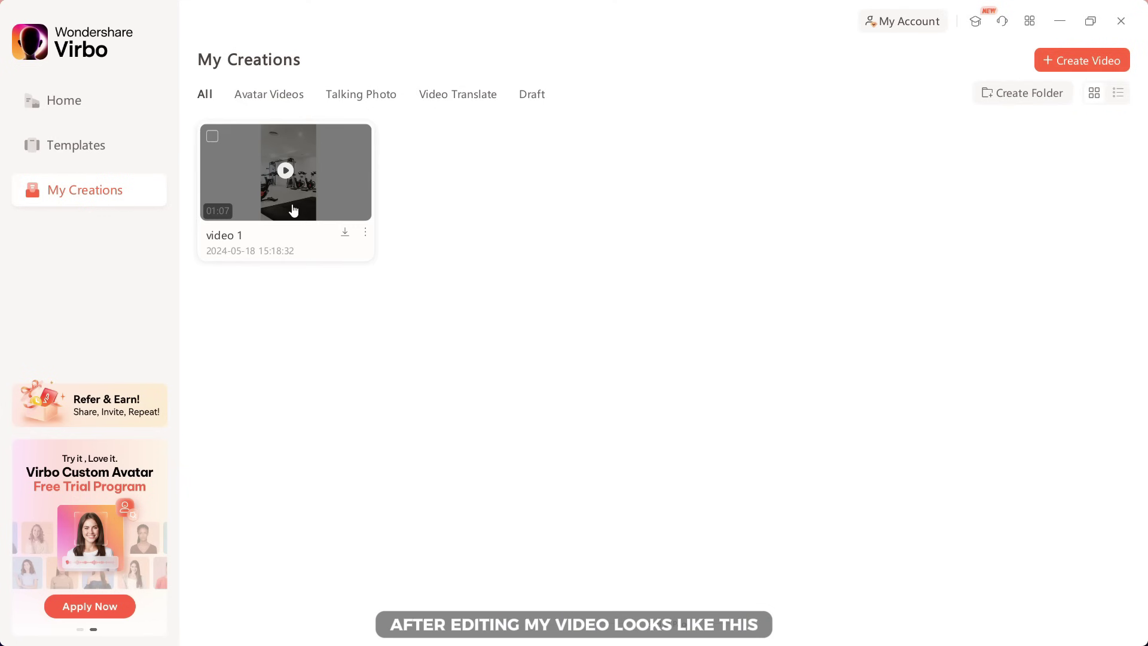
- Export the fitness video and save the MP4 download as video 1(1)
{"action": "left_click", "coordinate": [289, 203]}
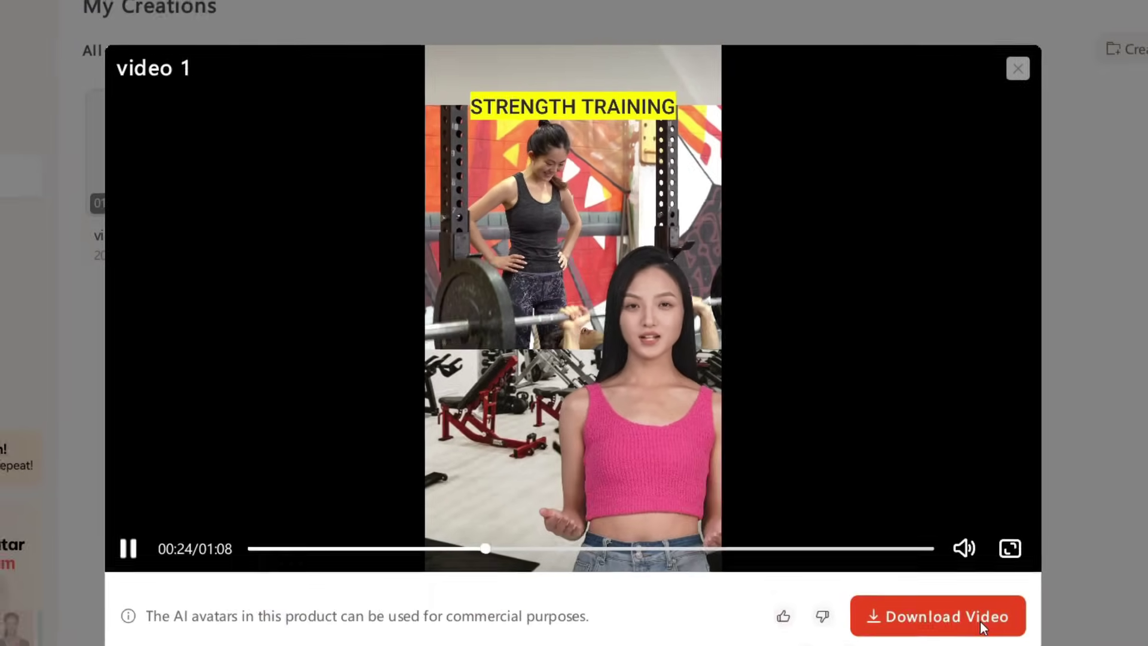
{"action": "left_click", "coordinate": [929, 572]}
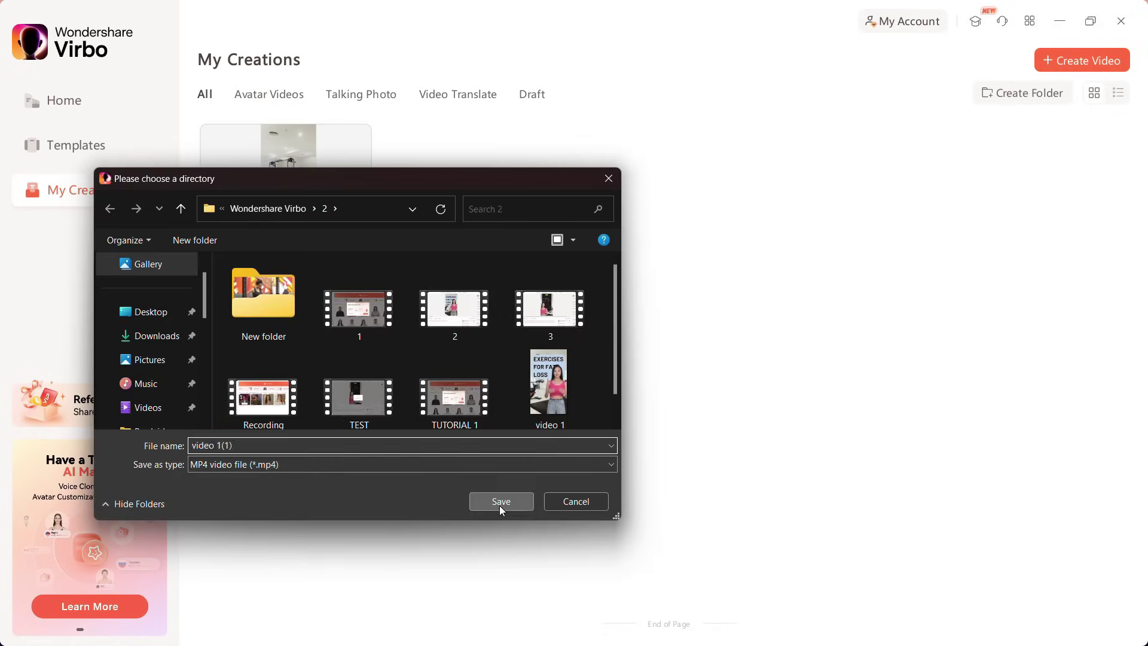
{"action": "left_click", "coordinate": [500, 500]}
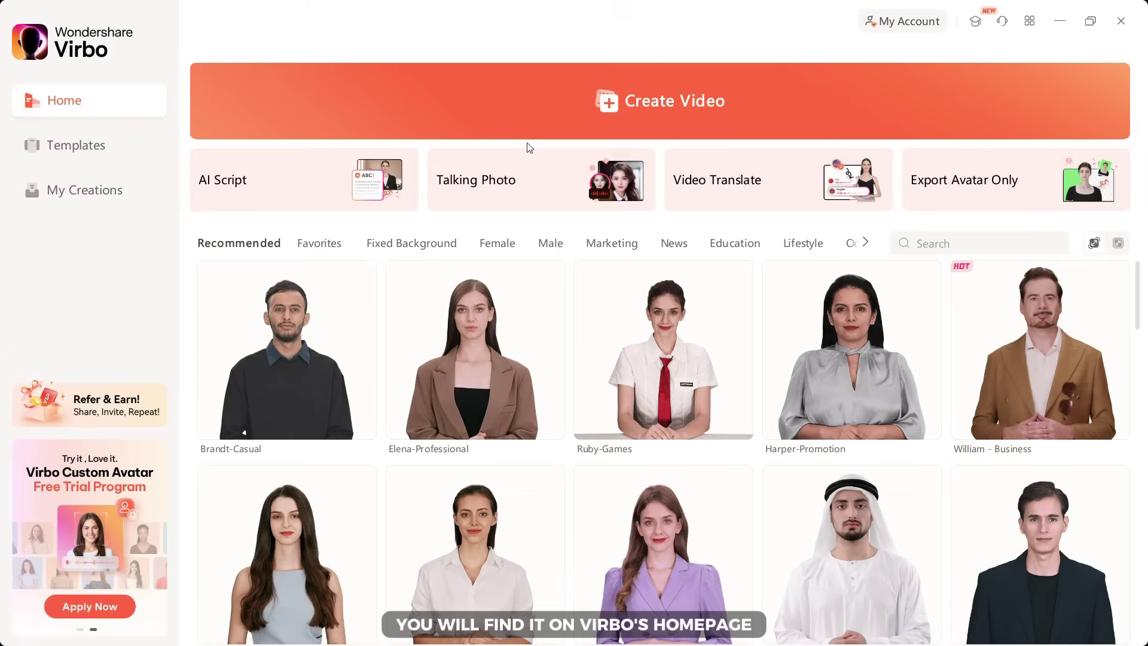
- Start a new video translation and upload INTRO.mp4
{"action": "left_click", "coordinate": [747, 192]}
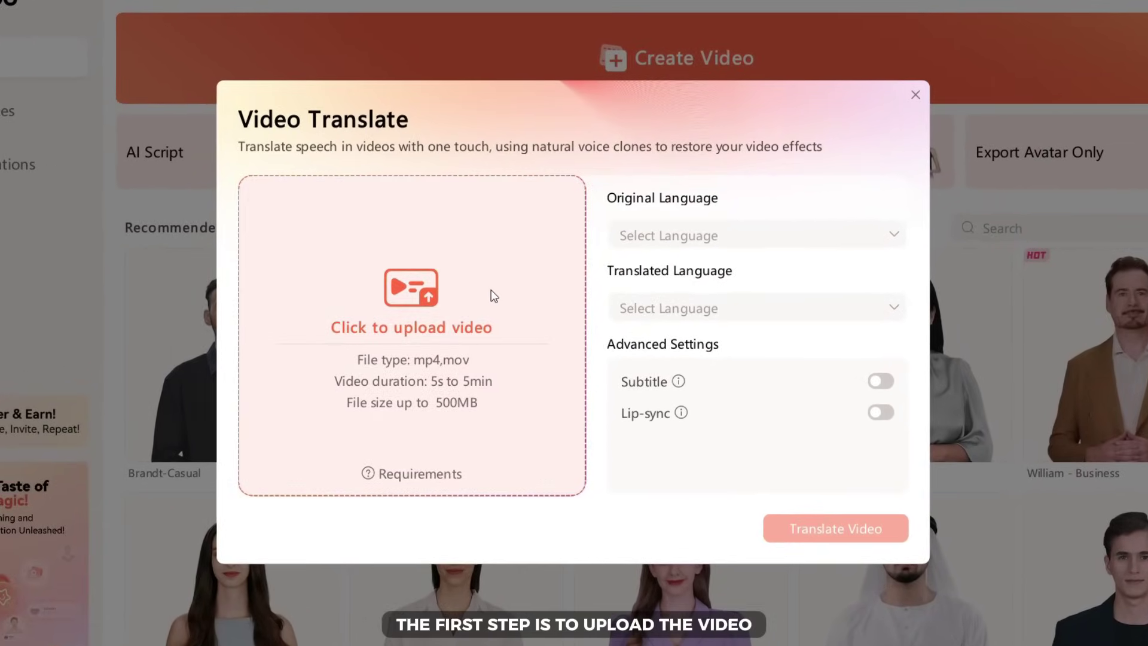
{"action": "left_click", "coordinate": [491, 290]}
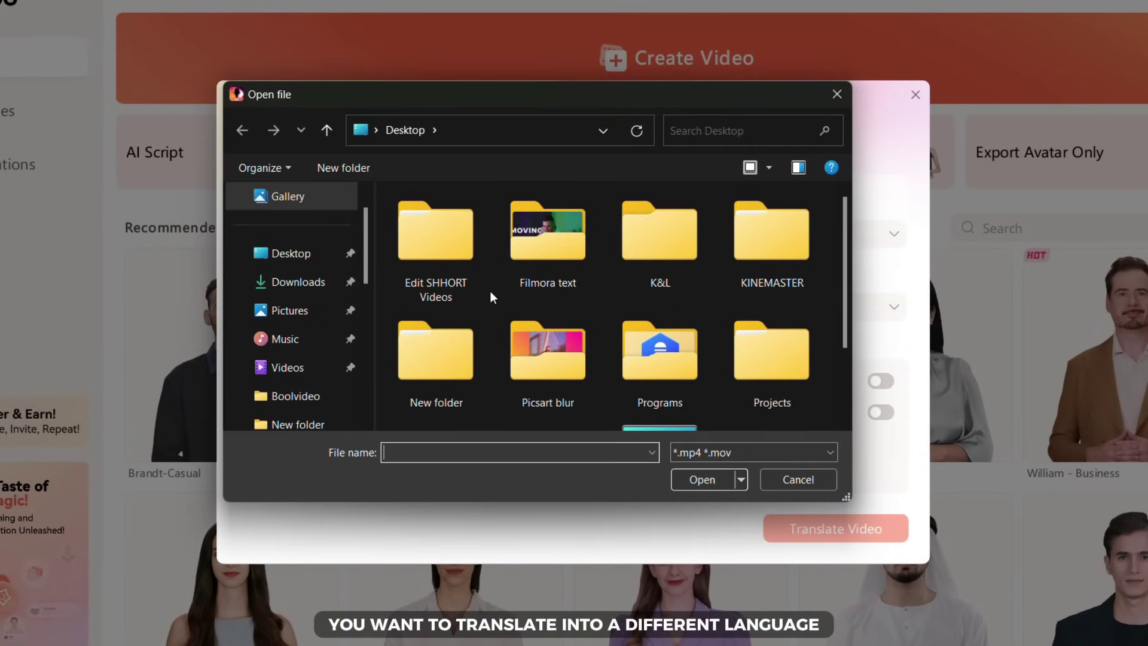
{"action": "scroll", "coordinate": [493, 293], "scroll_direction": "down", "scroll_amount": 2}
{"action": "double_click", "coordinate": [540, 346]}
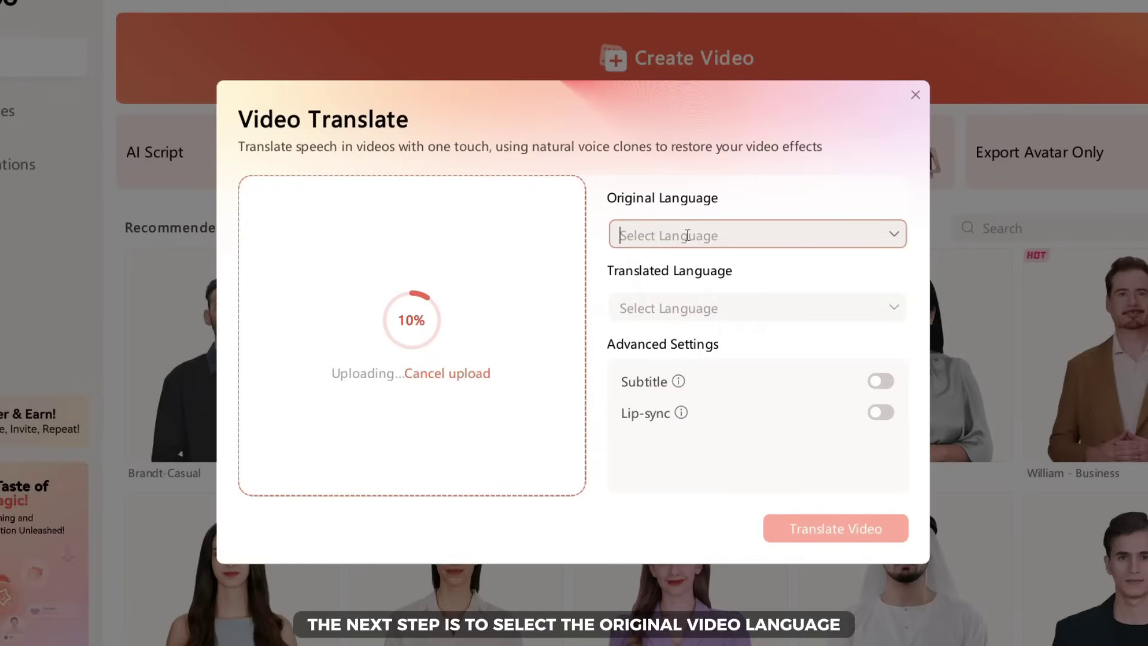
- Set the original language to English and the translated language to Spanish
{"action": "left_click", "coordinate": [687, 235]}
{"action": "left_click", "coordinate": [687, 296]}
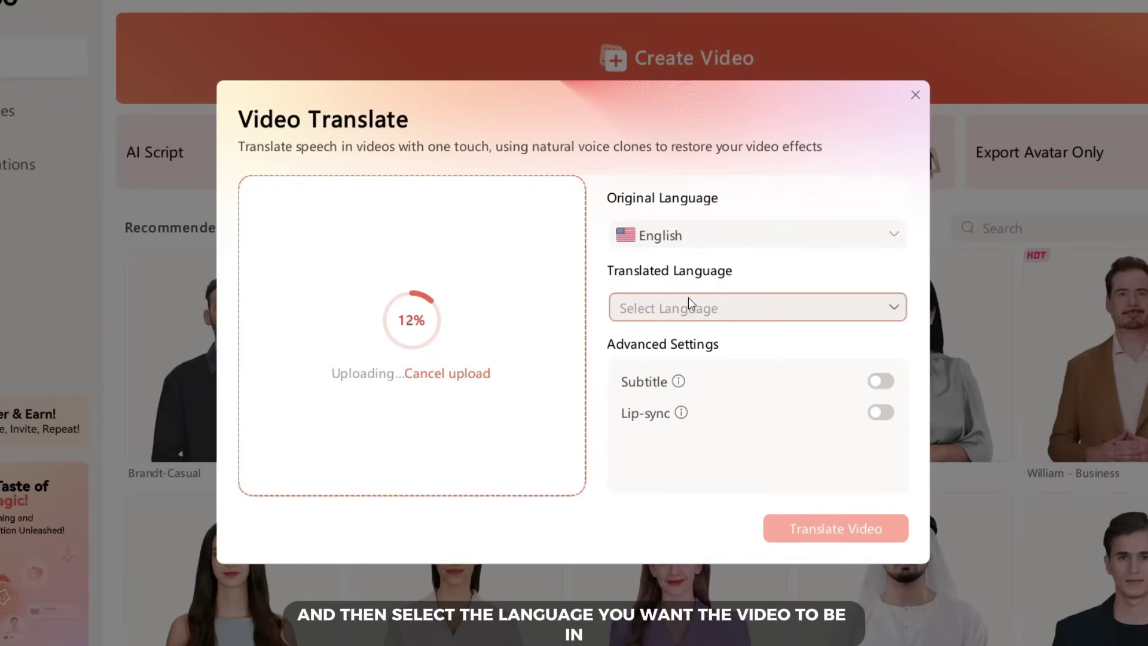
{"action": "left_click", "coordinate": [689, 307]}
{"action": "scroll", "coordinate": [692, 400], "scroll_direction": "down", "scroll_amount": 5}
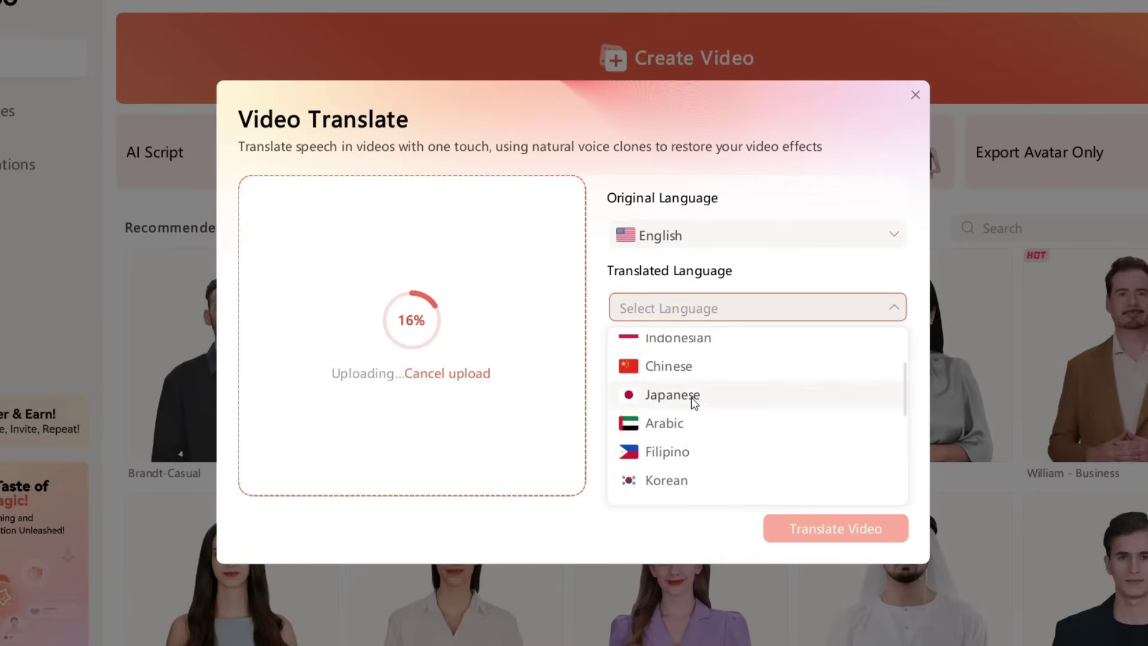
{"action": "scroll", "coordinate": [692, 401], "scroll_direction": "up", "scroll_amount": 5}
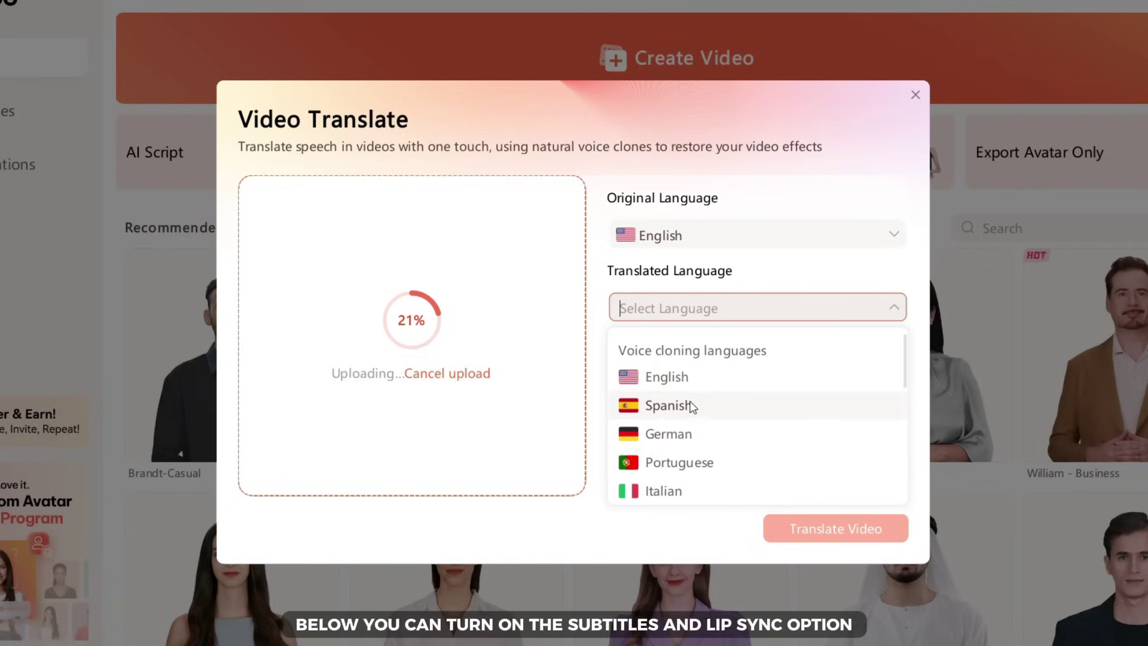
{"action": "left_click", "coordinate": [691, 402]}
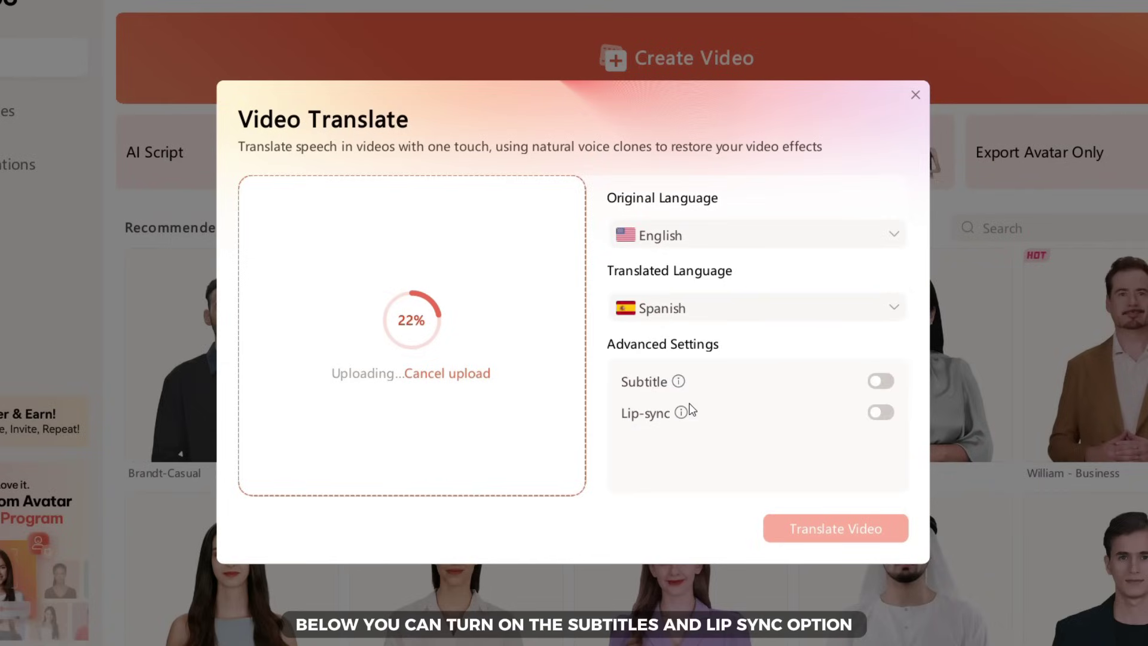
- Enable subtitles and lip-sync, then start translating the video
{"action": "left_click", "coordinate": [873, 383]}
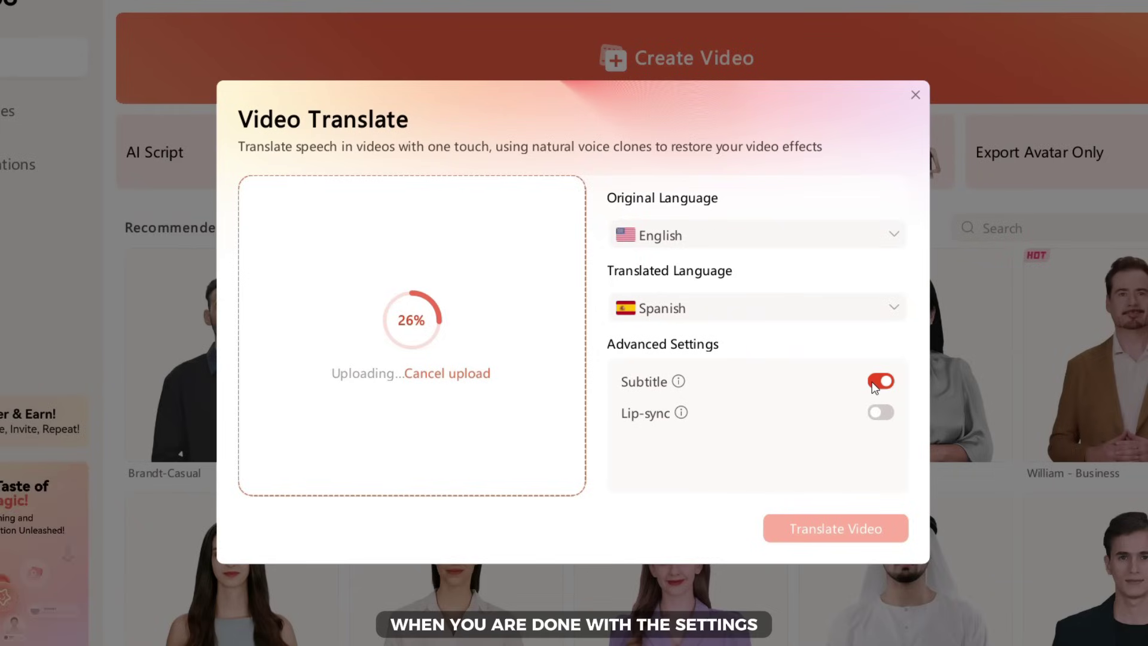
{"action": "left_click", "coordinate": [878, 414]}
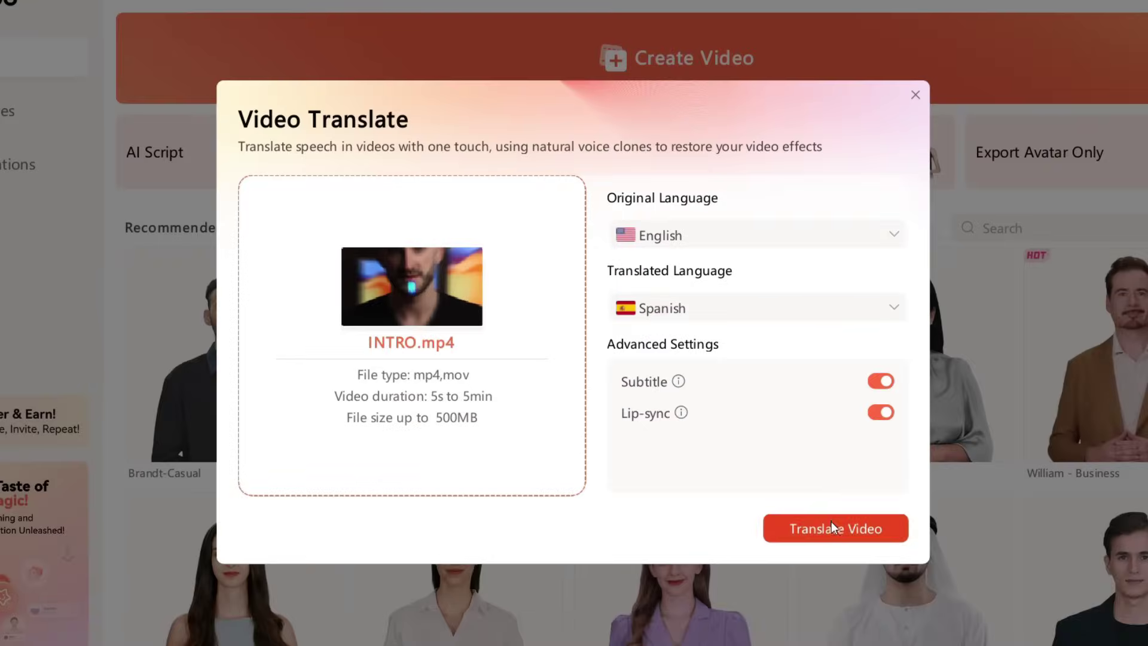
{"action": "left_click", "coordinate": [831, 526]}
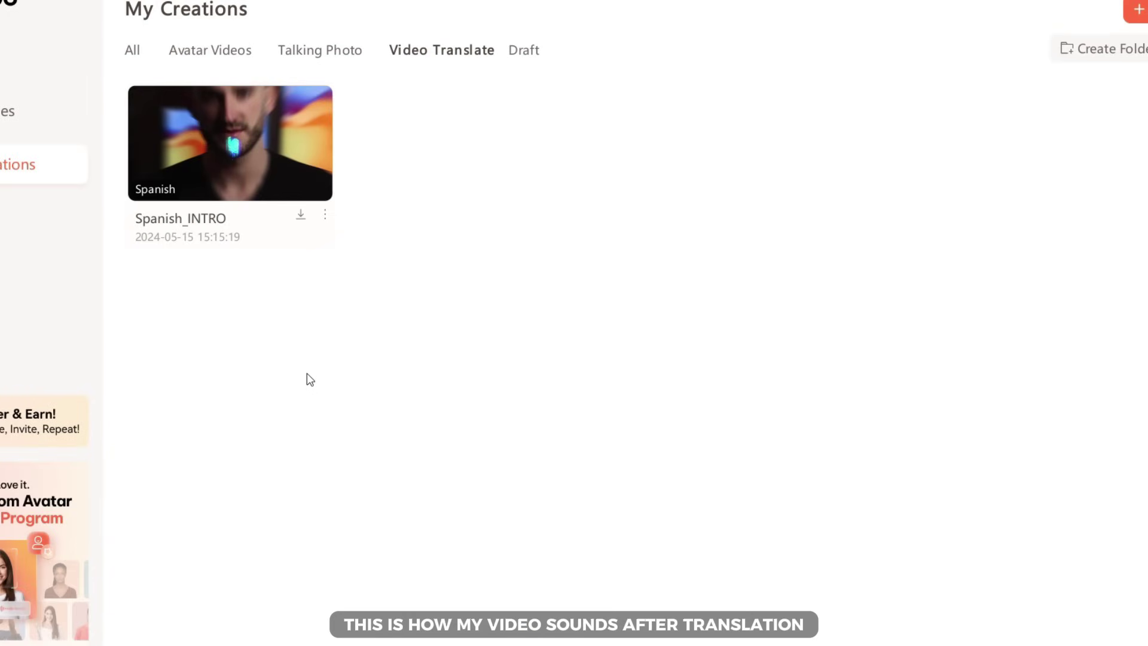
- Play the Spanish_INTRO translation from its thumbnail to check the Spanish subtitles
{"action": "mouse_move", "coordinate": [251, 225]}
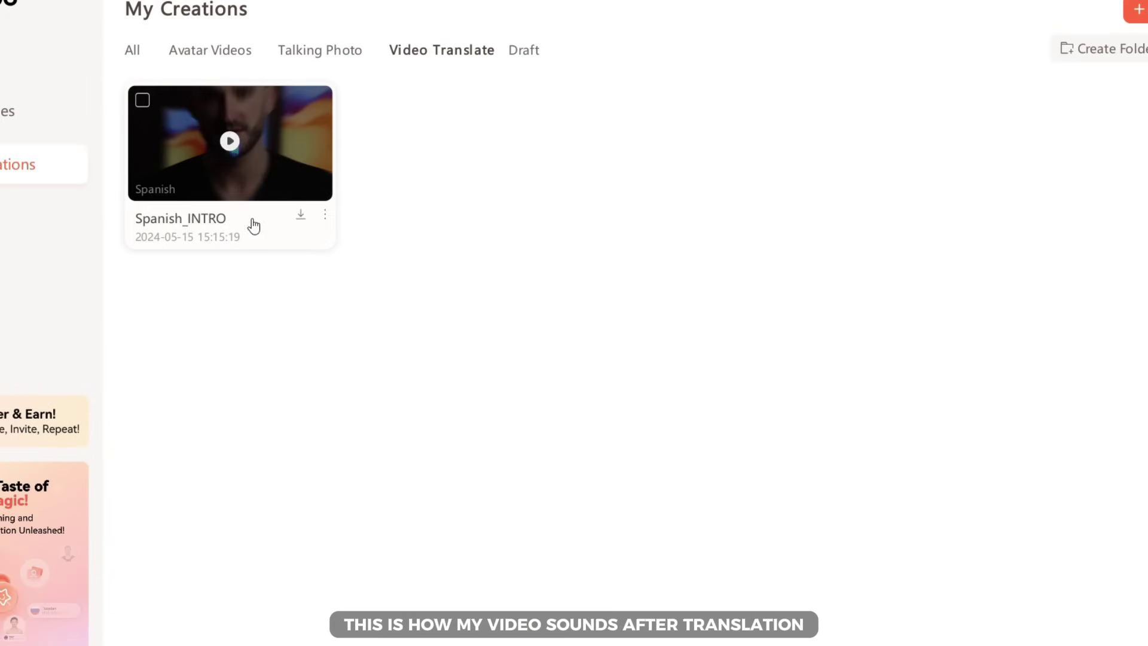
{"action": "left_click", "coordinate": [234, 166]}
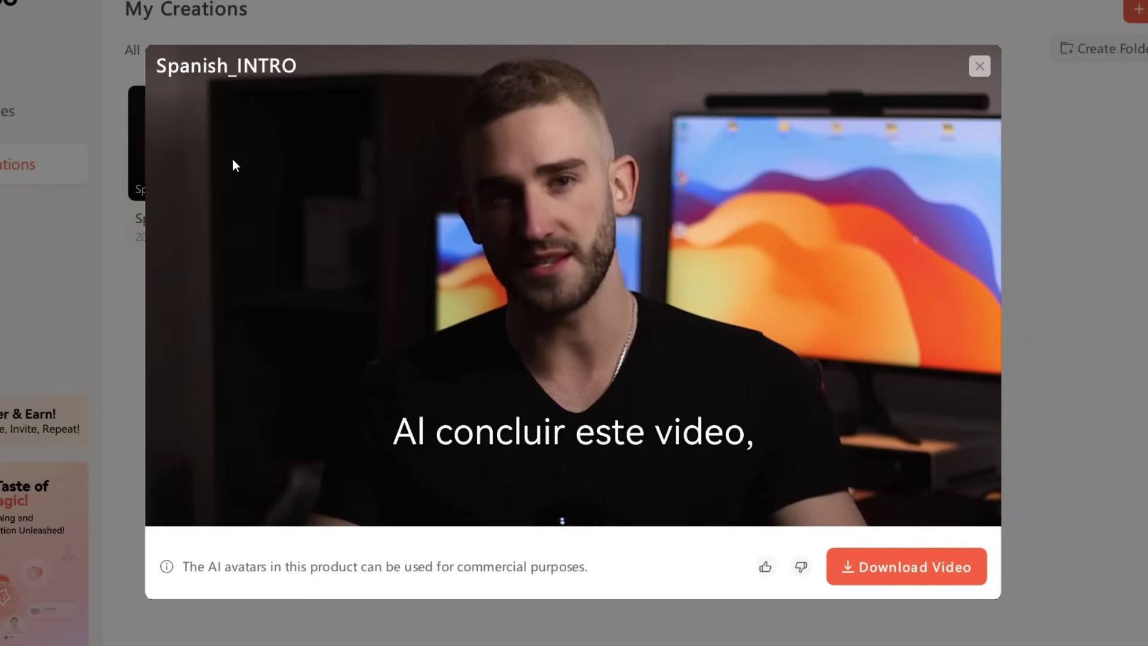